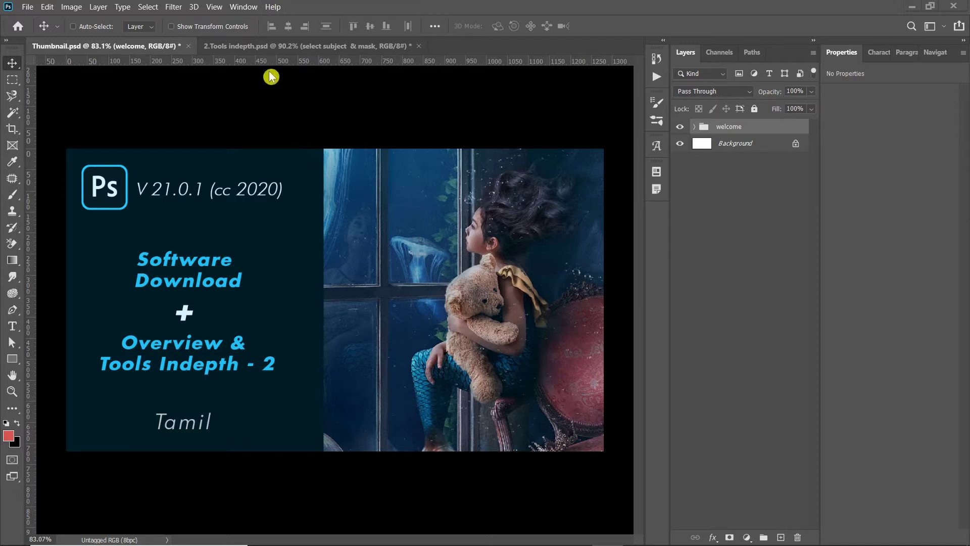
- Bring the 2.Tools indepth.psd document to the front
click(271, 46)
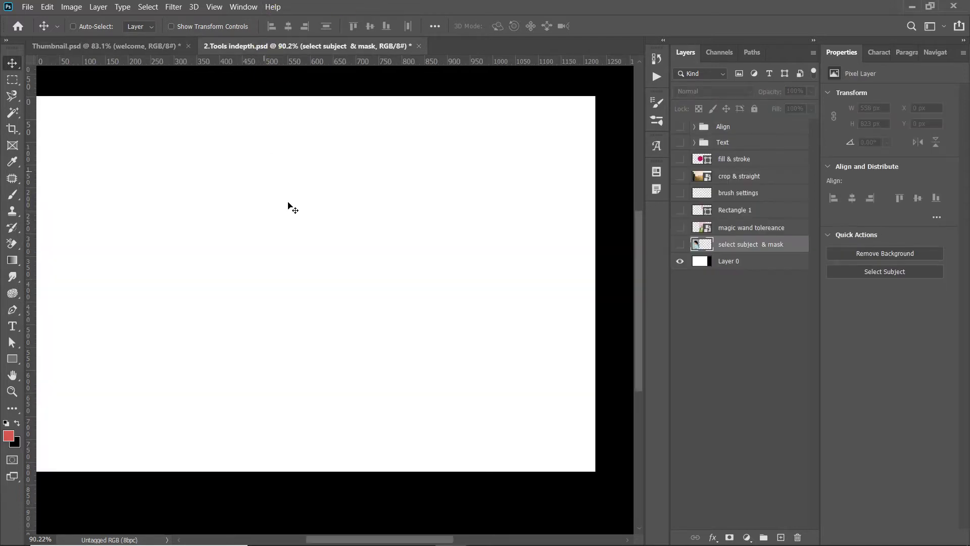
- Show the 'select subject & mask' layer and move the portrait to X 250 px
click(679, 244)
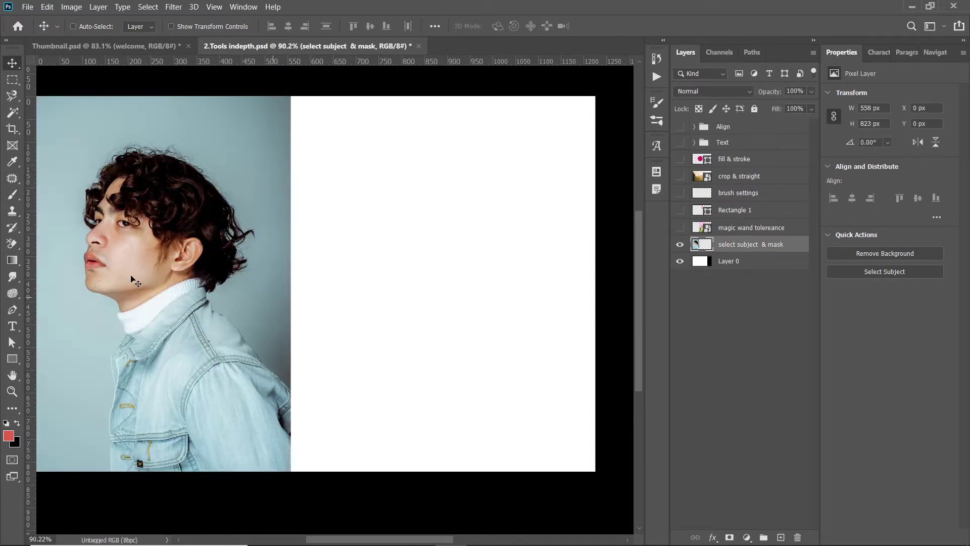
drag(133, 256, 243, 250)
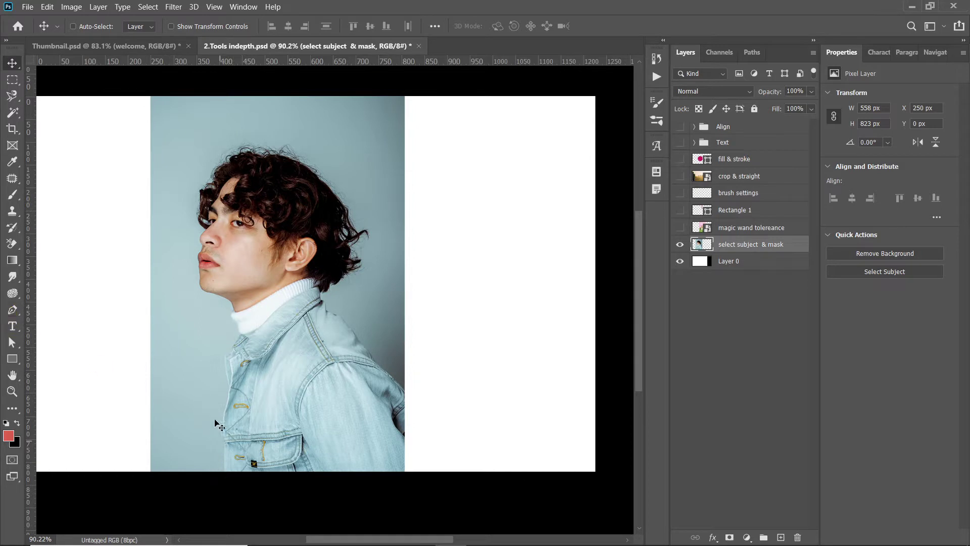
- Select the man's hair, face and denim jacket with Select Subject after a trial Quick Selection
click(12, 117)
click(55, 124)
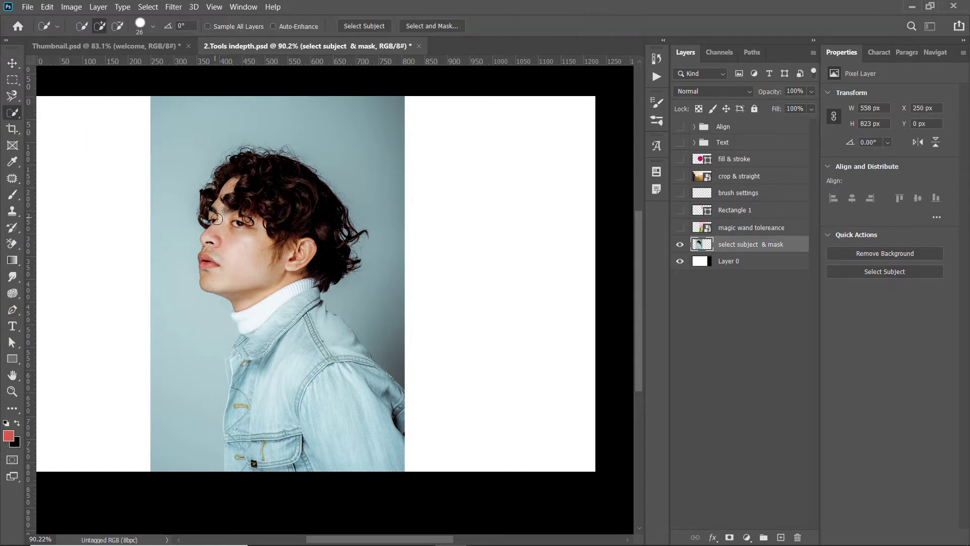
mouse_move(303, 237)
mouse_down()
mouse_move(262, 286)
mouse_move(303, 384)
mouse_move(310, 434)
mouse_up()
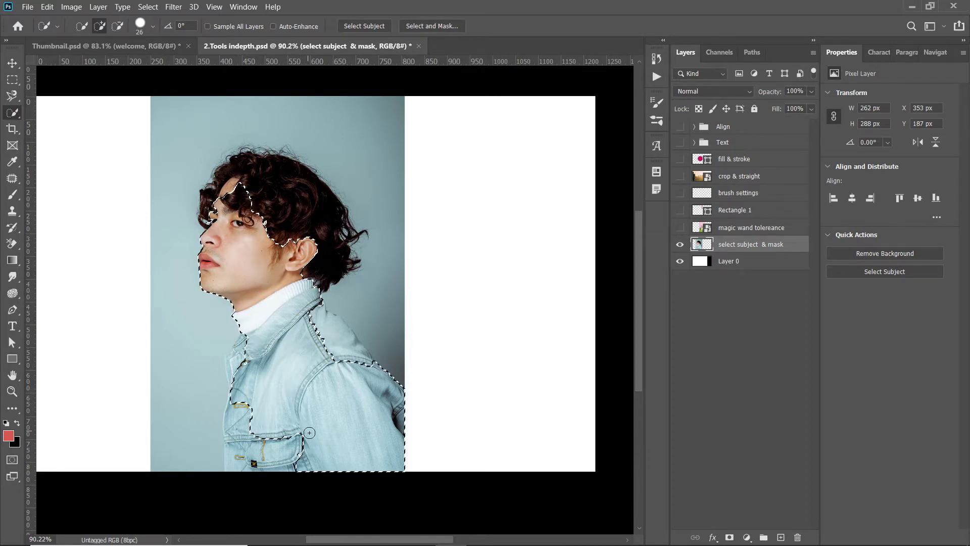
key(ctrl+d)
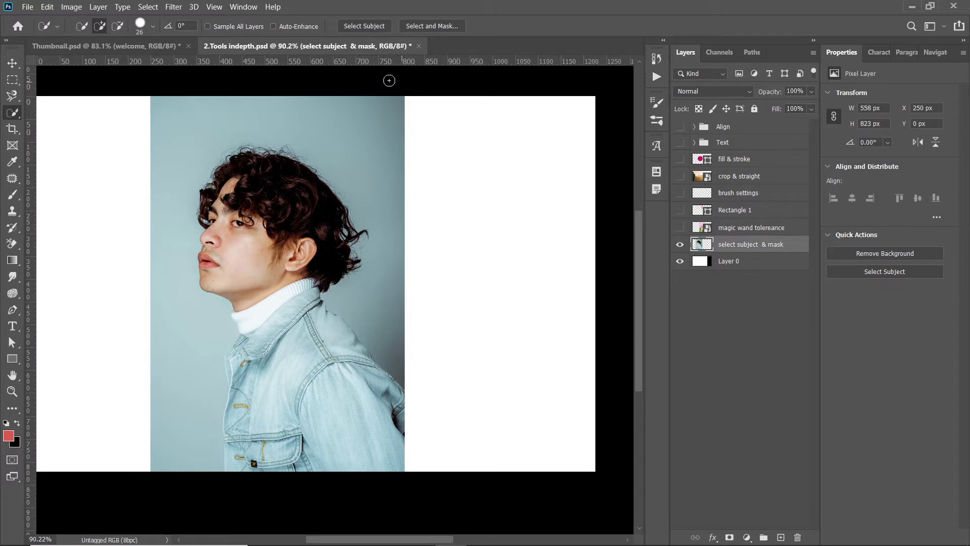
click(380, 31)
click(380, 32)
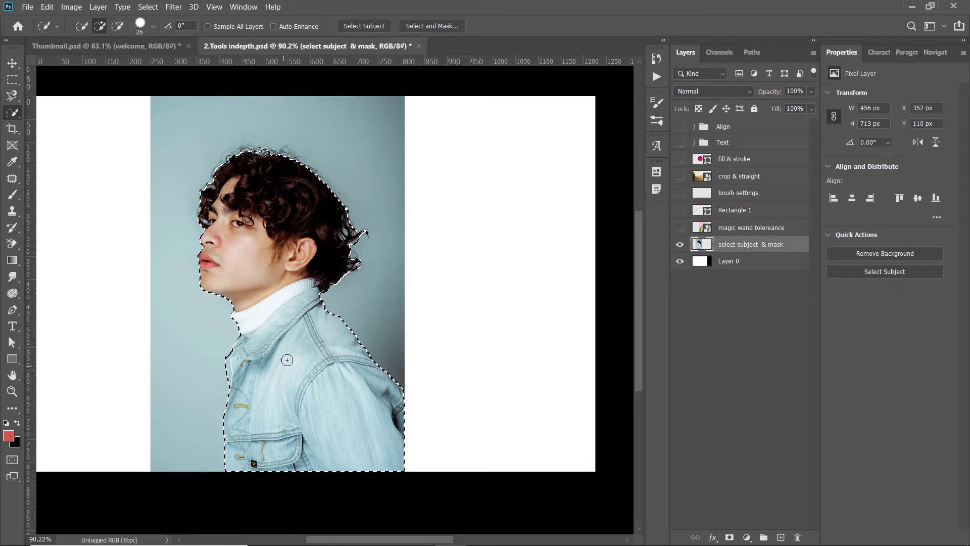
- Inspect the selection edges, try a background-hiding layer mask, then deselect
scroll(234, 130, up, 5)
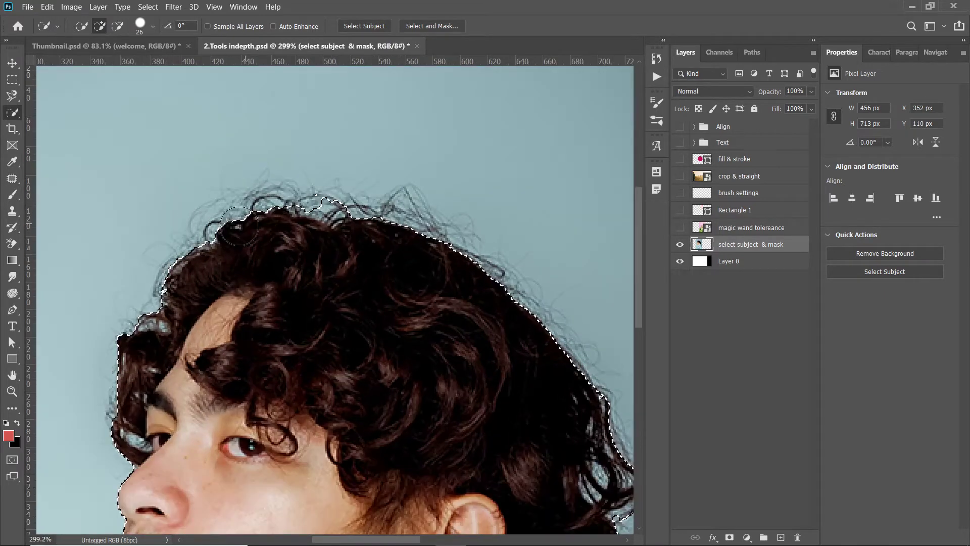
scroll(473, 243, down, 2)
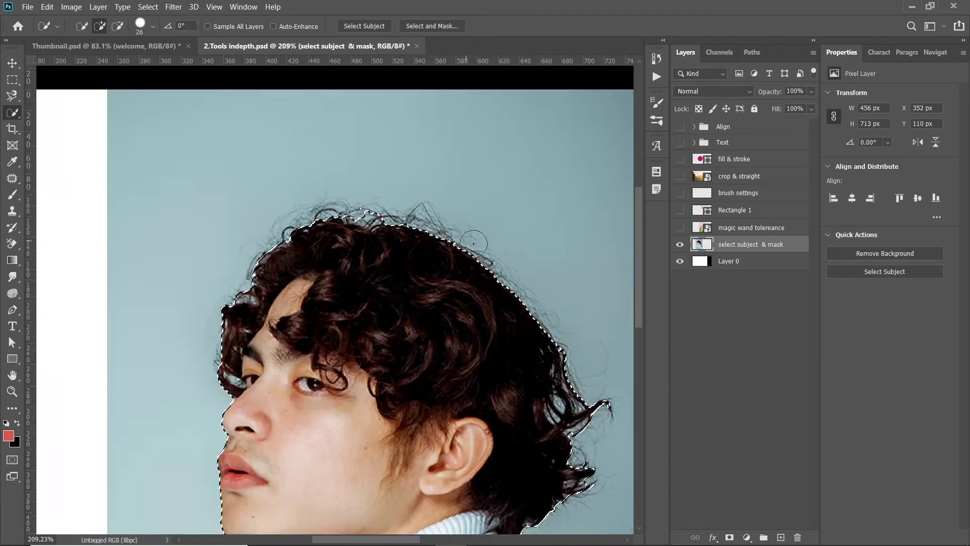
scroll(473, 243, down, 2)
scroll(538, 391, up, 1)
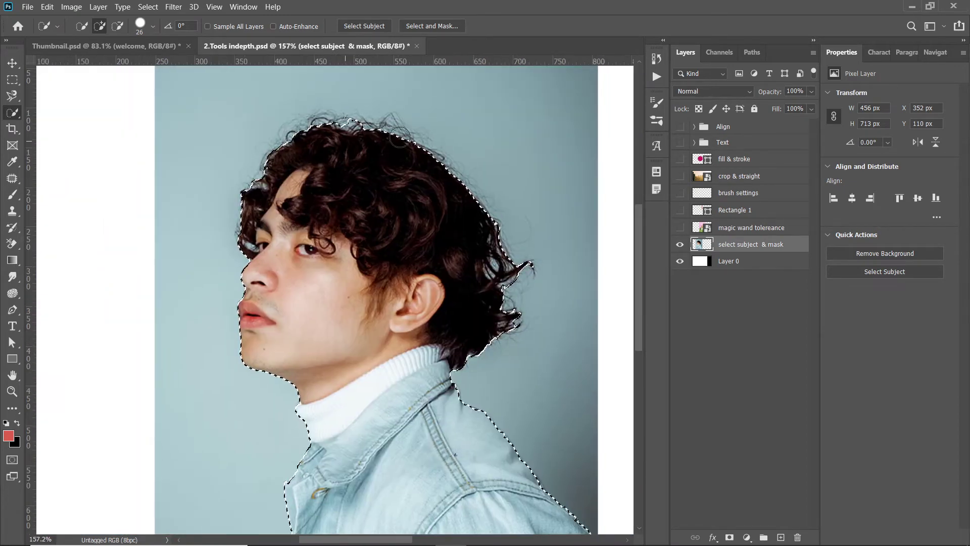
scroll(422, 336, down, 3)
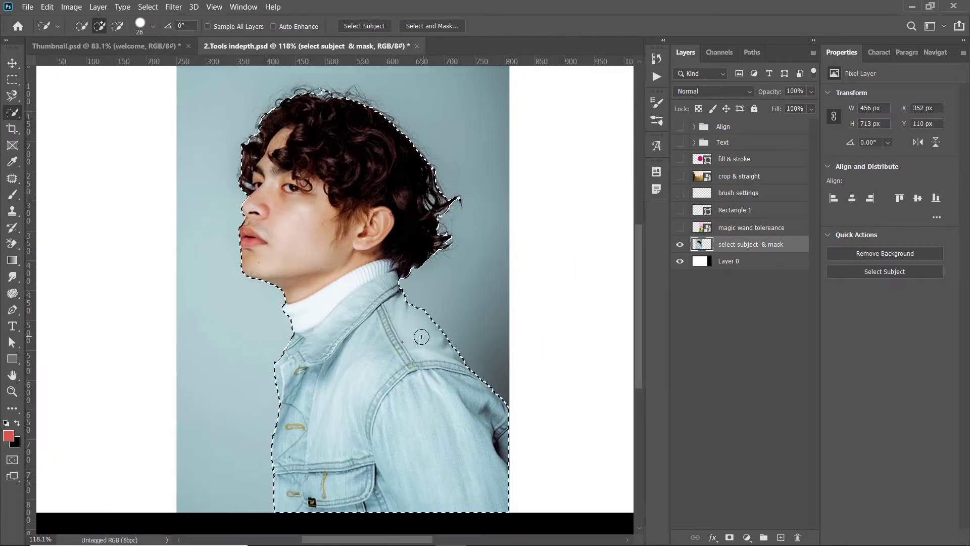
scroll(422, 336, down, 1)
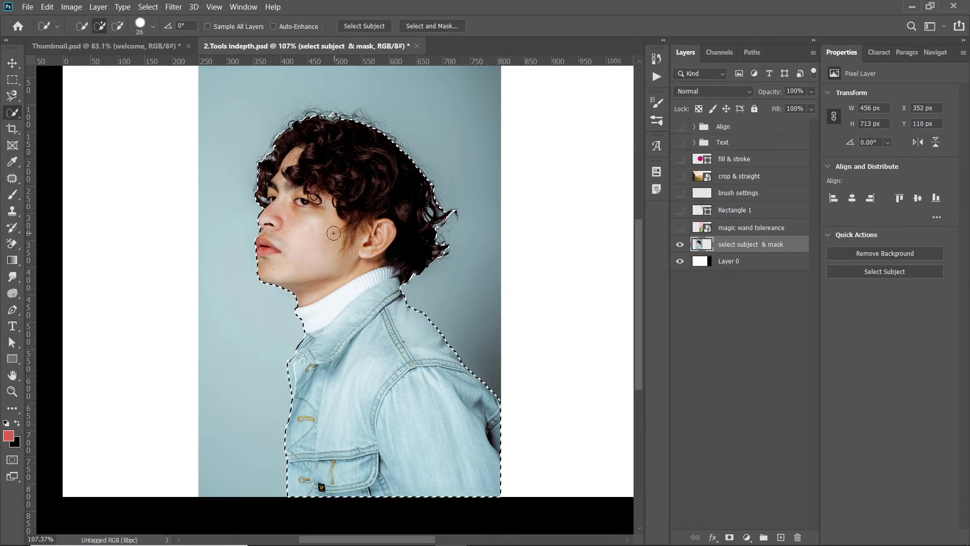
mouse_move(730, 540)
click(728, 537)
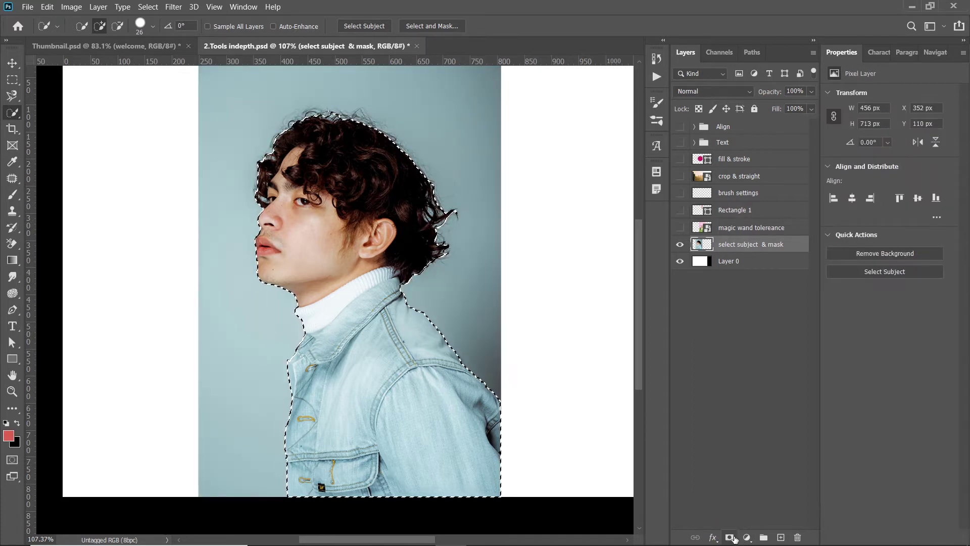
key(ctrl+d)
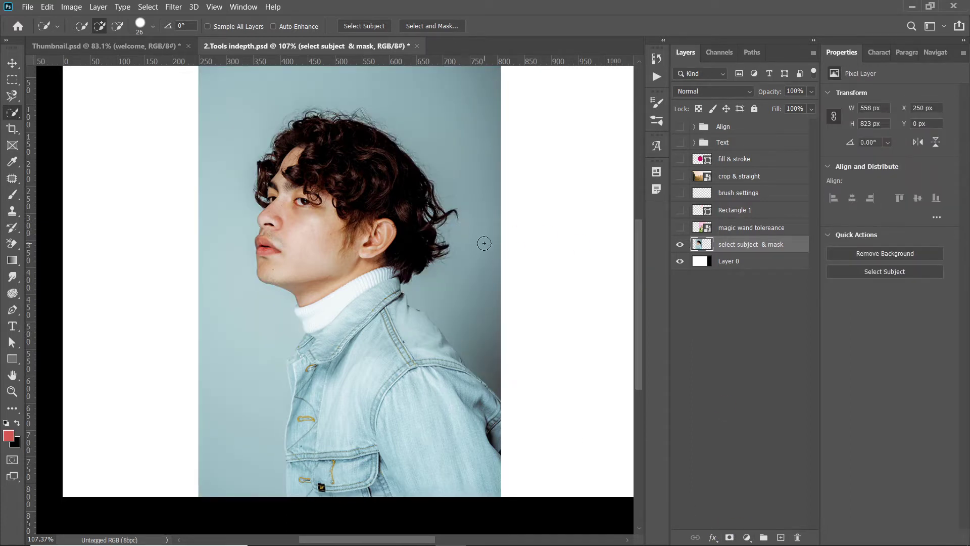
- Hide the portrait layer so the desert 'crop & straight' photo shows
click(680, 245)
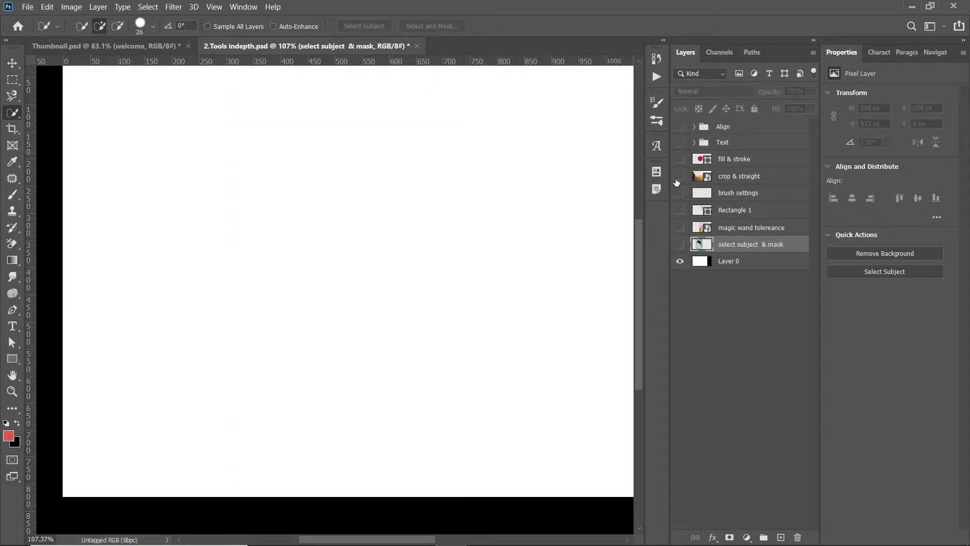
scroll(280, 255, down, 3)
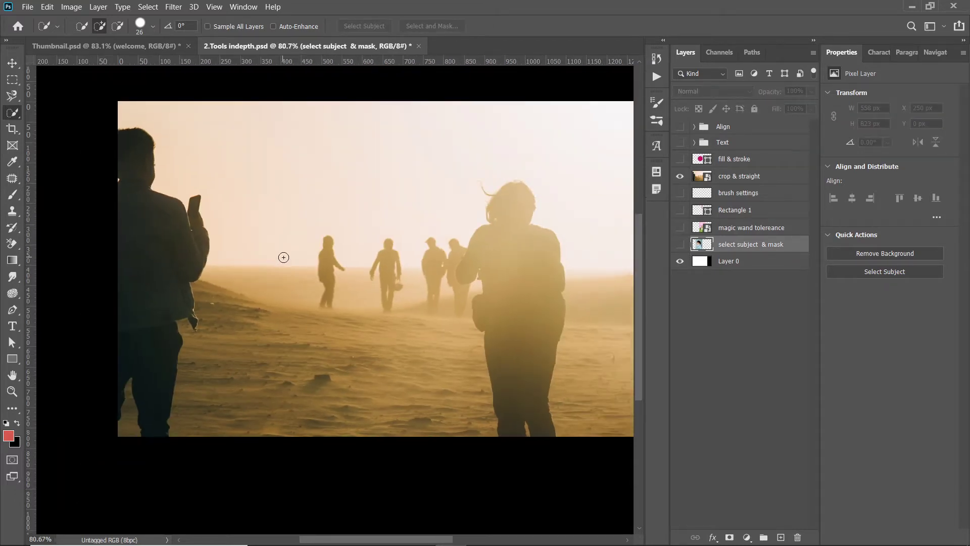
scroll(375, 320, down, 1)
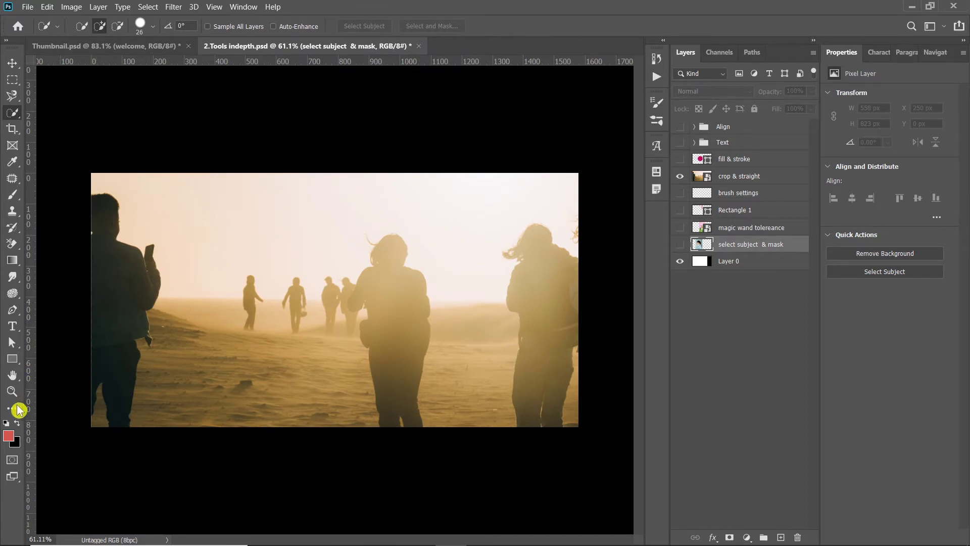
- Tilt the canvas view by -7° and get ready to crop the desert photo
click(13, 376)
click(38, 387)
drag(62, 343, 71, 377)
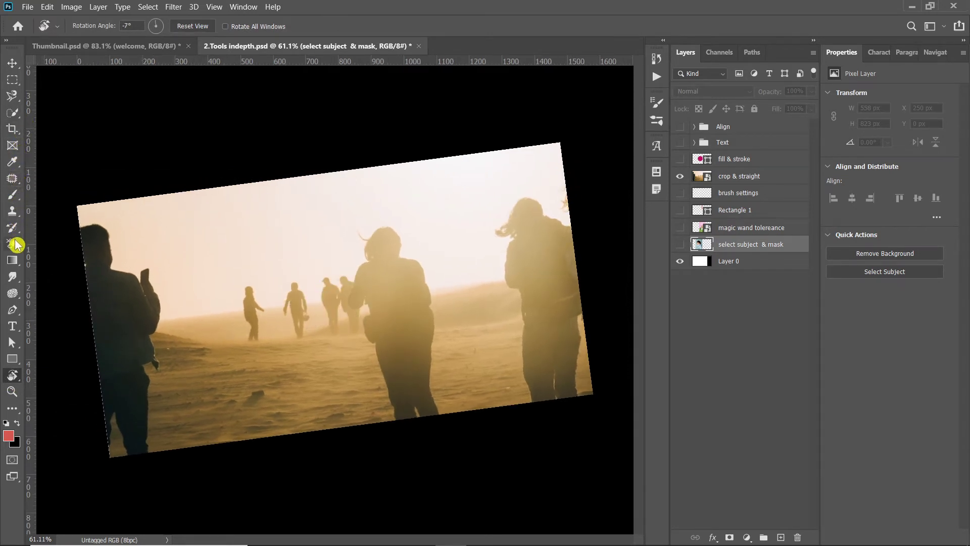
click(11, 147)
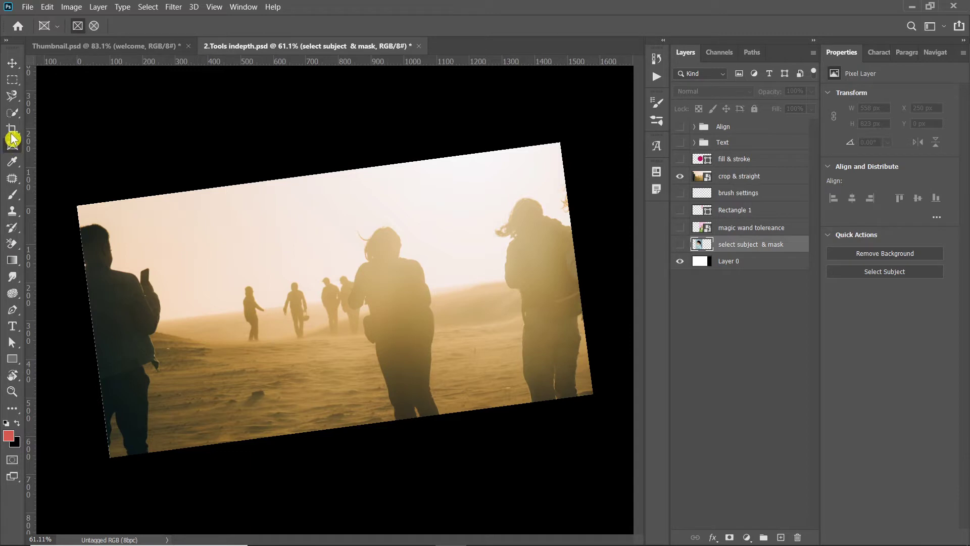
click(12, 130)
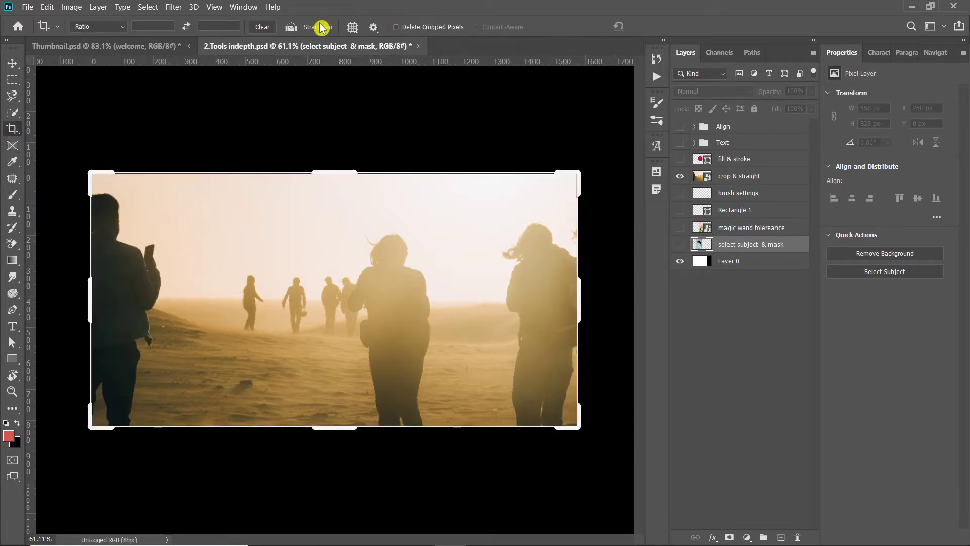
- Rotate and straighten the crop along the horizon, then hide the desert photo layer
drag(98, 152, 51, 208)
click(291, 26)
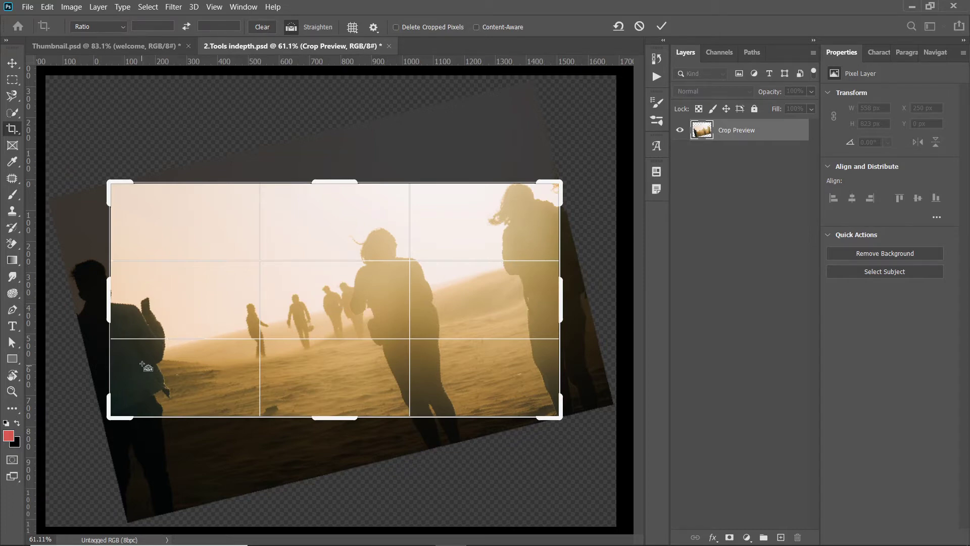
drag(140, 360, 561, 235)
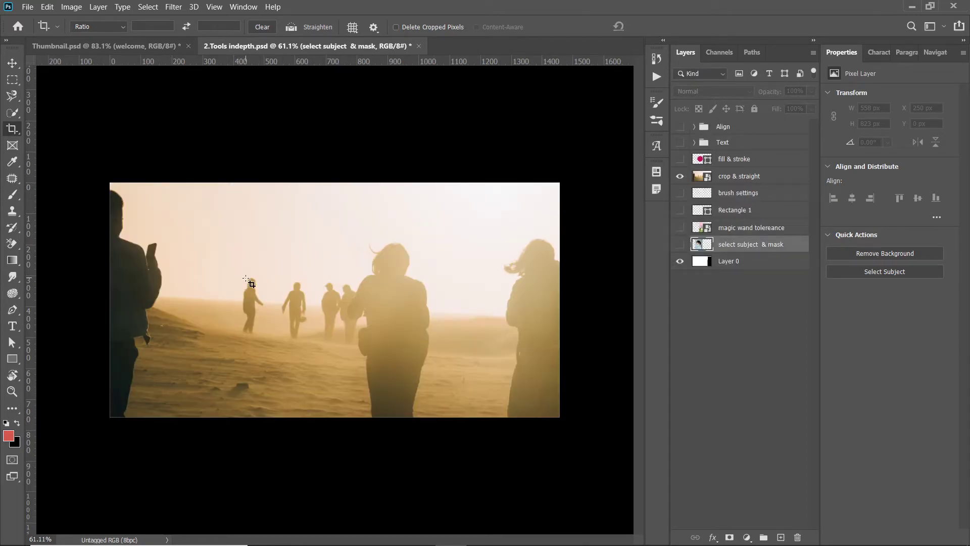
click(681, 177)
- Show the magenta circle layer and shift the white Layer 0 to the right
click(680, 158)
scroll(301, 301, up, 2)
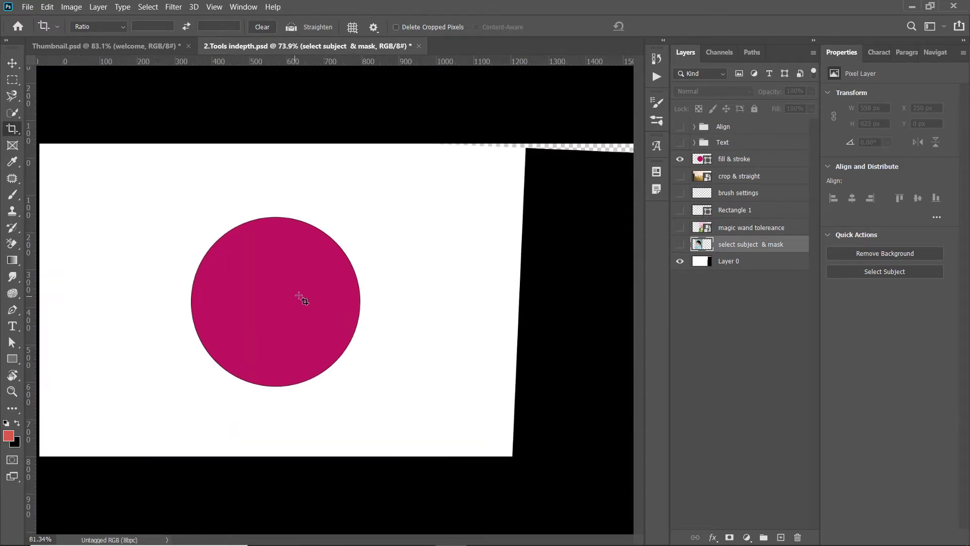
key(v)
scroll(354, 291, down, 2)
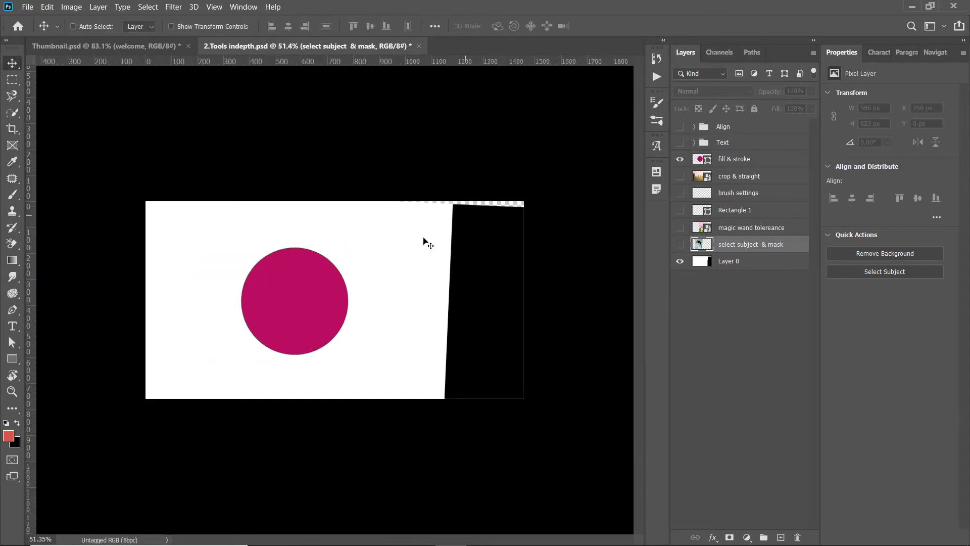
mouse_move(425, 244)
mouse_down()
mouse_move(461, 238)
mouse_move(443, 244)
mouse_up()
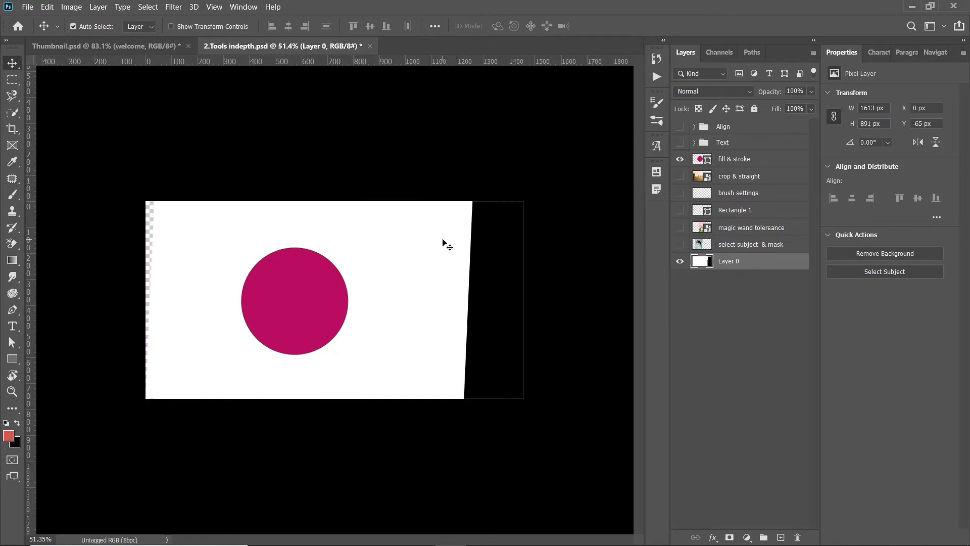
- Scale Layer 0 to about 155.63% to fill the canvas, then move the magenta circle
key(ctrl+t)
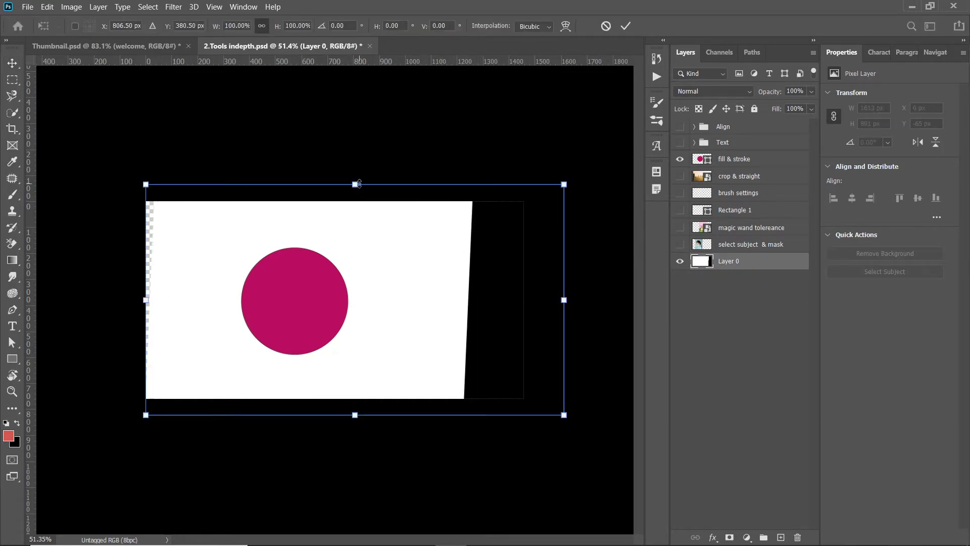
drag(357, 184, 359, 60)
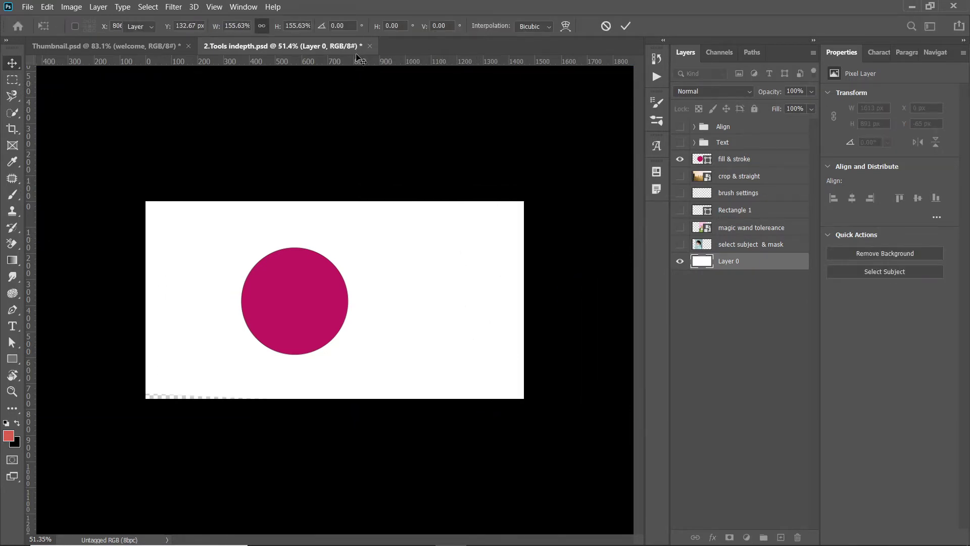
key(Return)
scroll(299, 320, up, 1)
drag(286, 297, 302, 307)
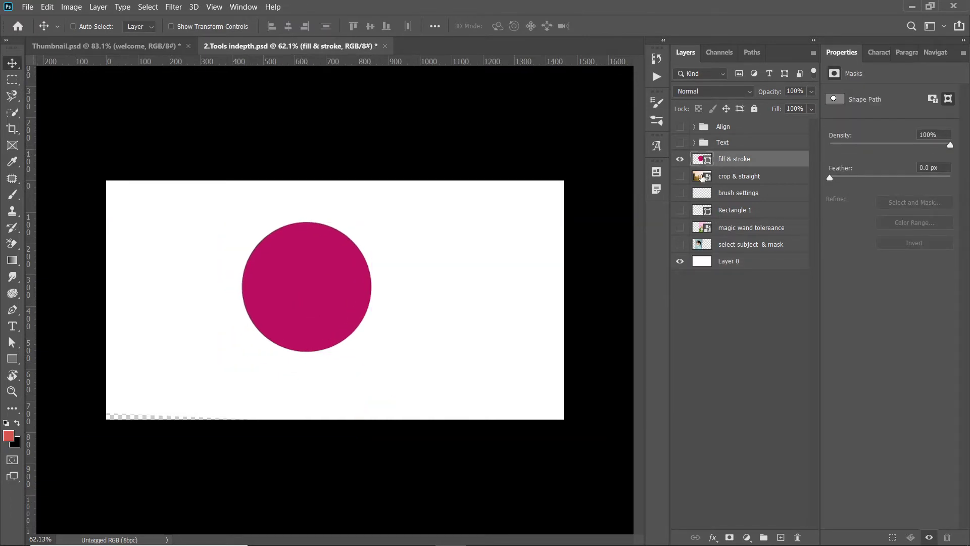
- Try light blue, cyan and navy recently used colours as the circle's fill
click(12, 359)
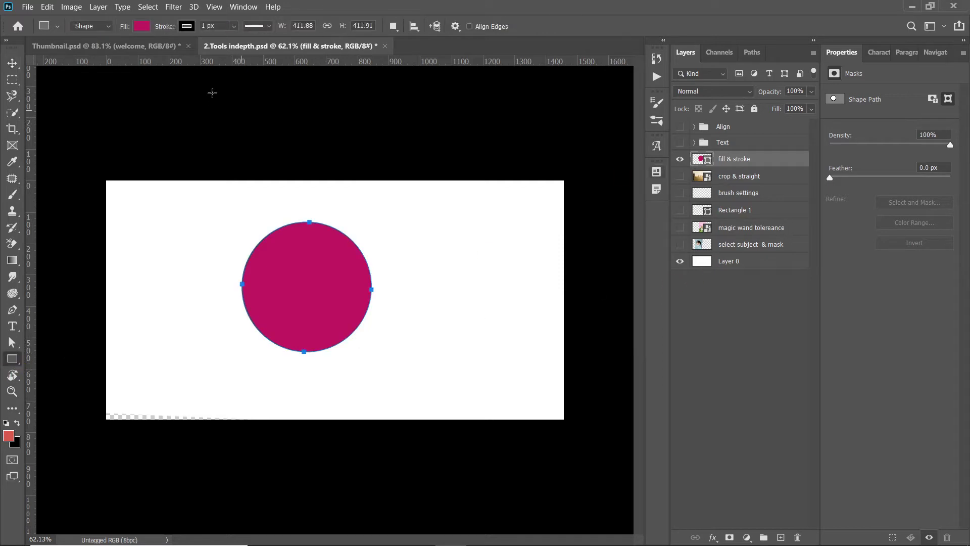
click(143, 26)
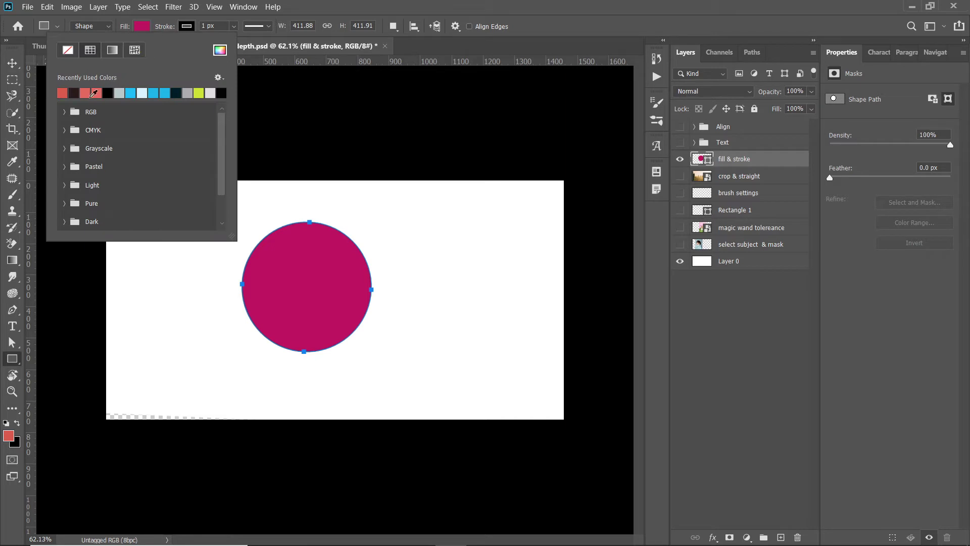
click(120, 93)
click(142, 93)
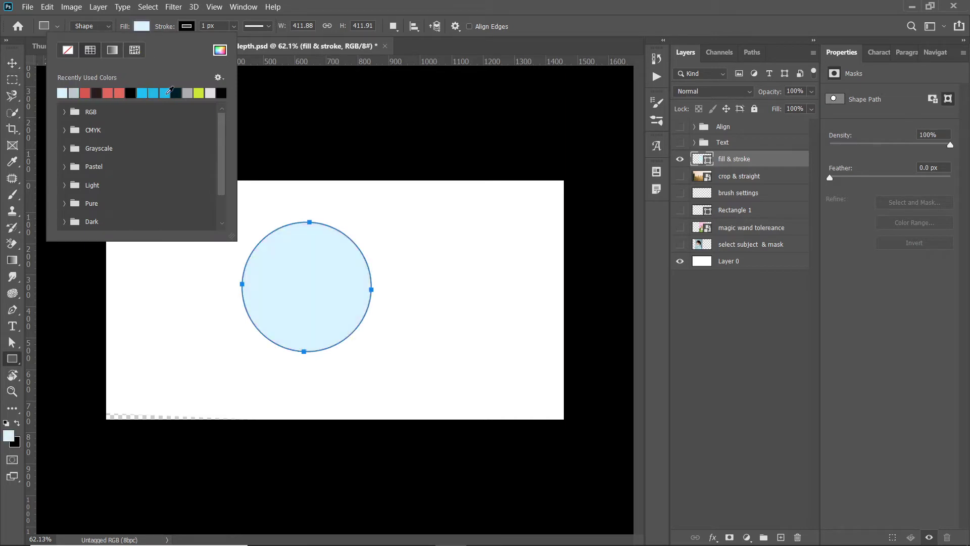
click(130, 93)
click(175, 92)
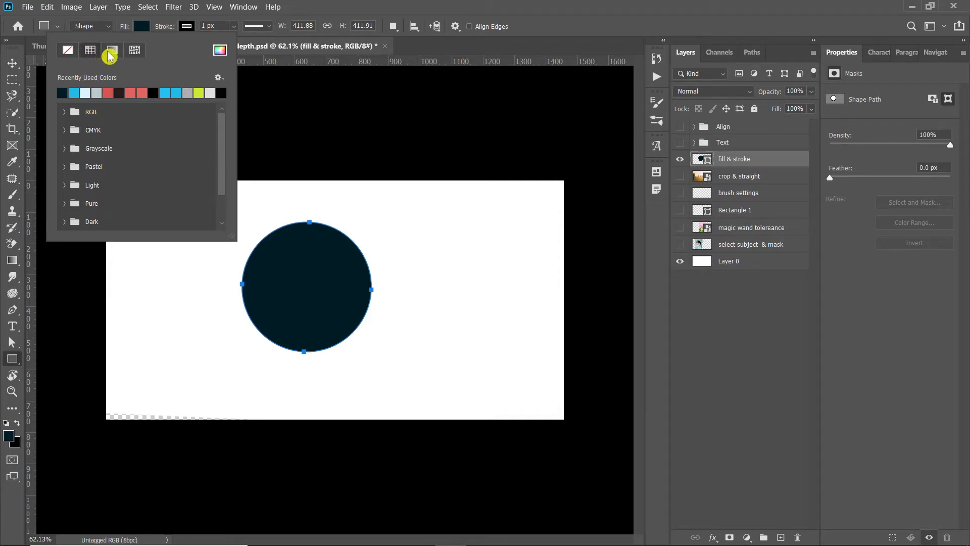
- Try red-to-green and purple-to-orange gradient fills, then fill the circle solid black
click(110, 53)
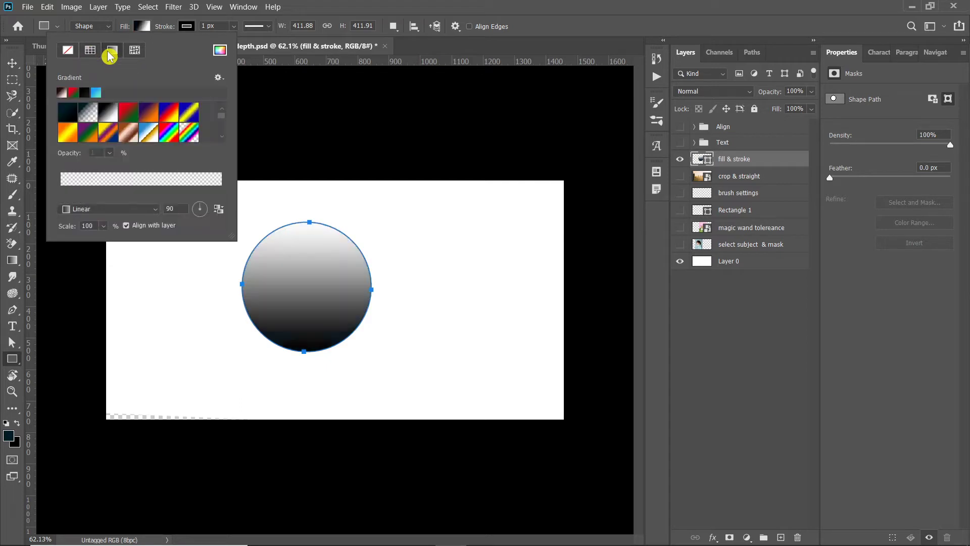
click(131, 115)
click(154, 116)
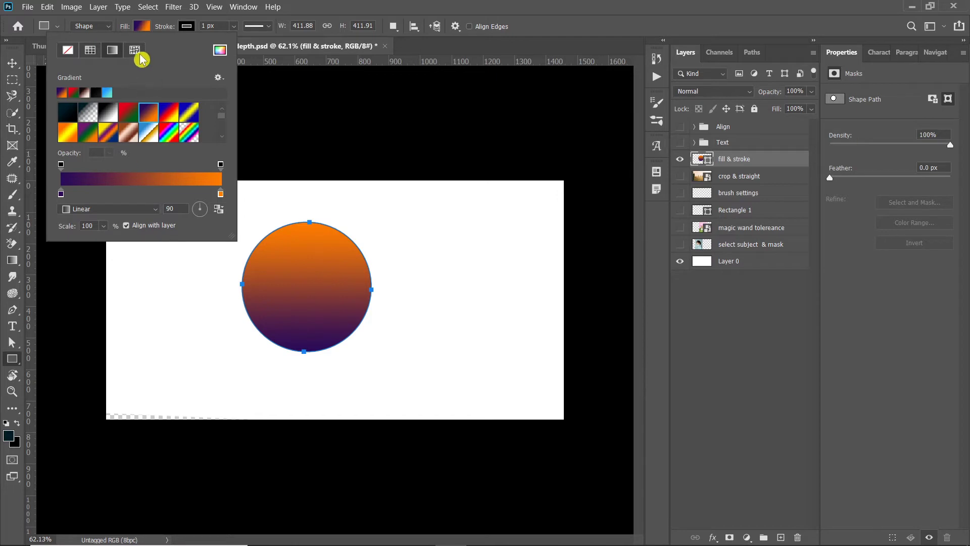
click(90, 50)
click(185, 28)
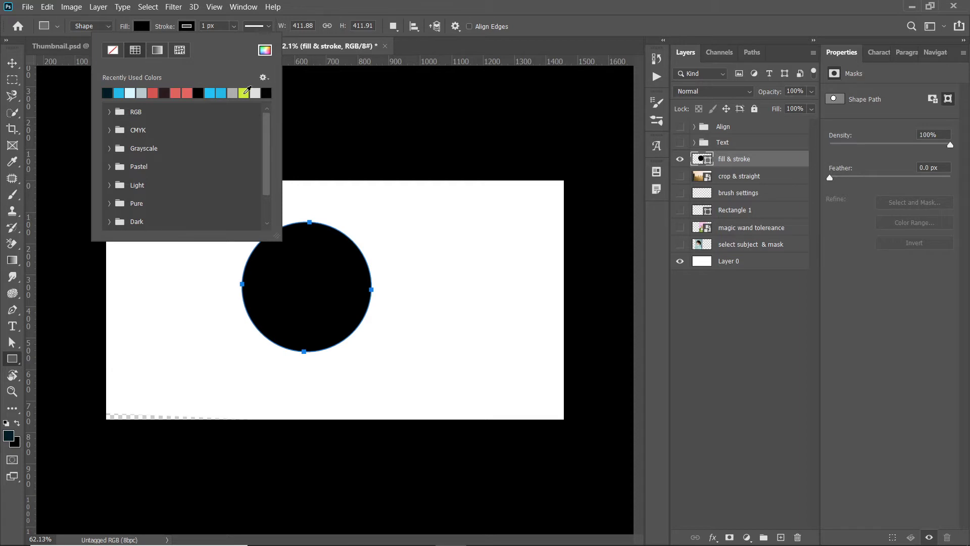
- Set the circle's stroke to light blue with a 23 px width
click(220, 93)
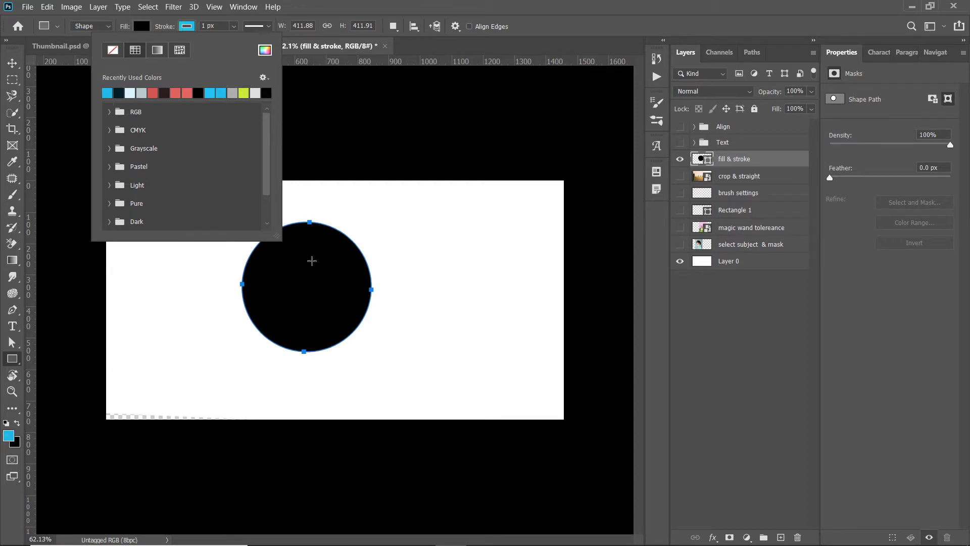
click(218, 25)
text(7)
key(Return)
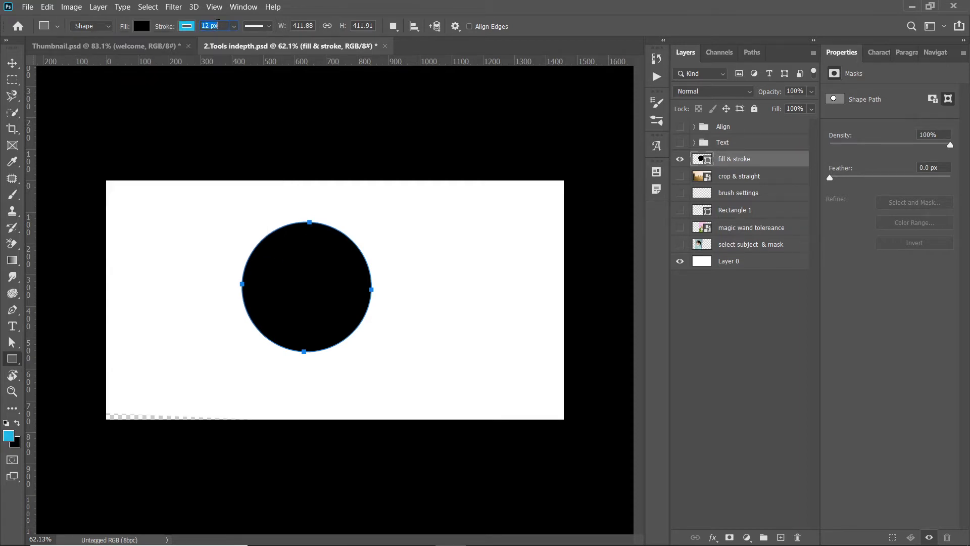
key(Return)
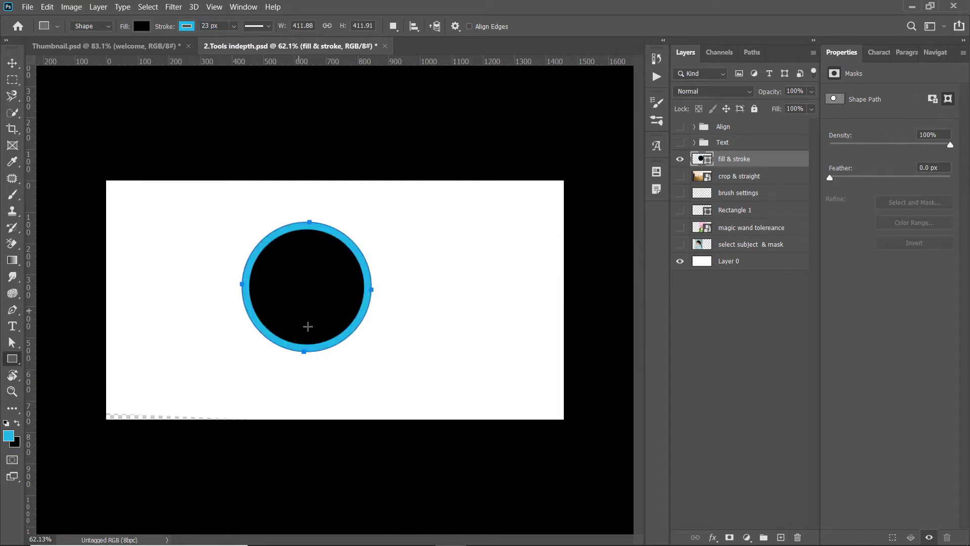
key(v)
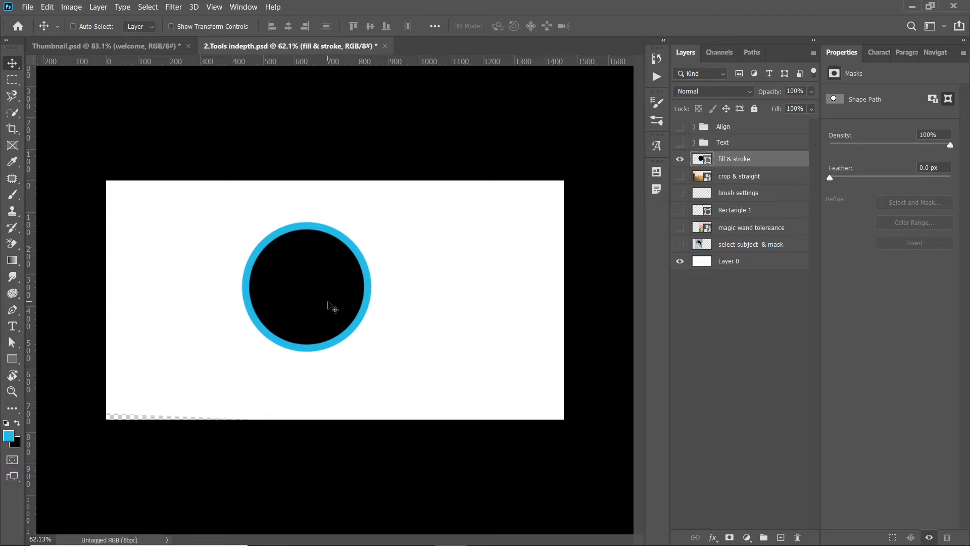
- Drop the circle layer's opacity to 61% and 14%, then restore it to 100%
scroll(284, 294, up, 3)
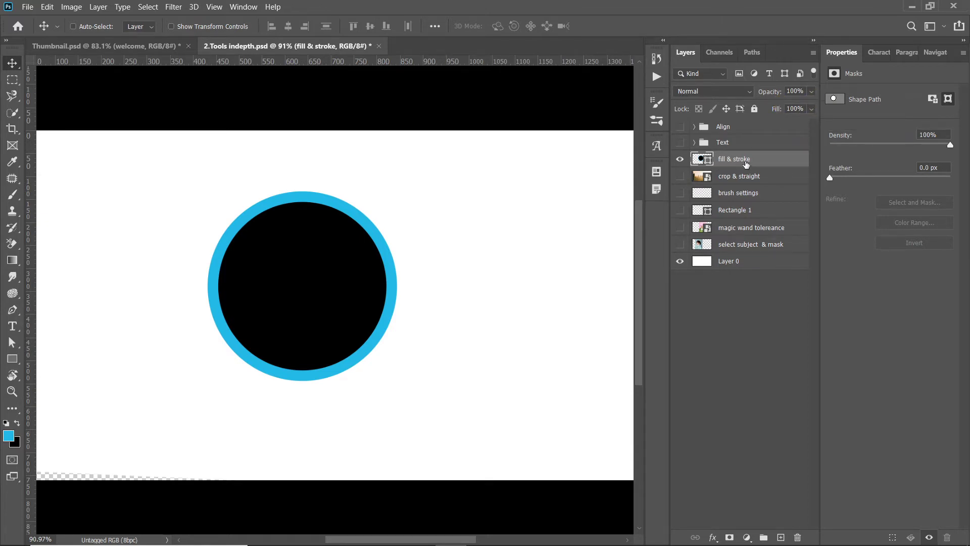
click(811, 92)
mouse_move(811, 105)
mouse_down()
mouse_move(766, 114)
mouse_move(823, 119)
mouse_up()
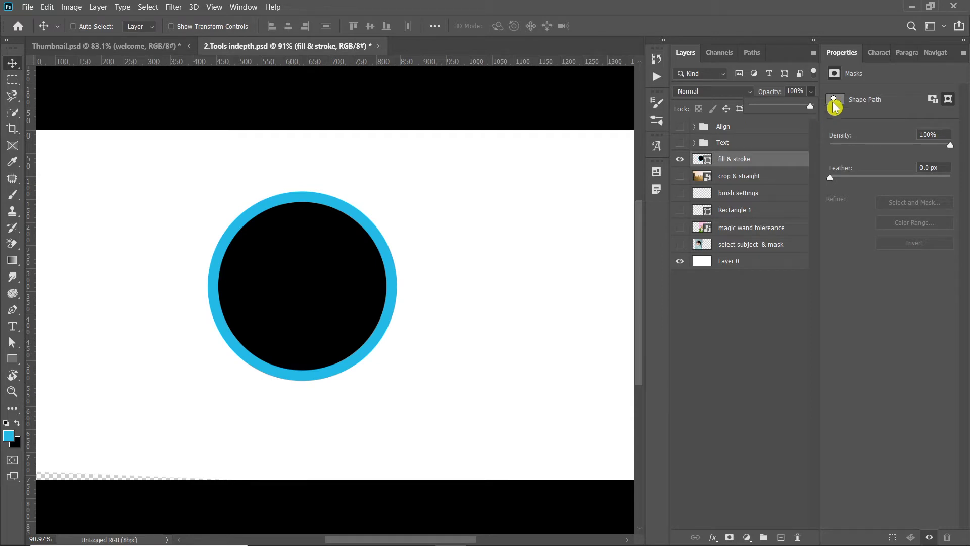
drag(811, 110, 760, 116)
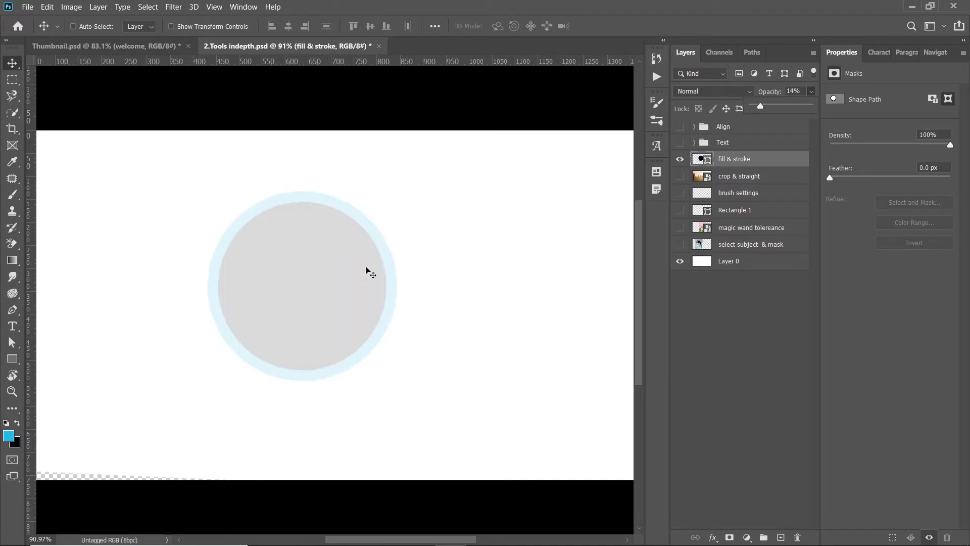
mouse_move(770, 117)
mouse_down()
mouse_move(764, 110)
mouse_move(823, 112)
mouse_up()
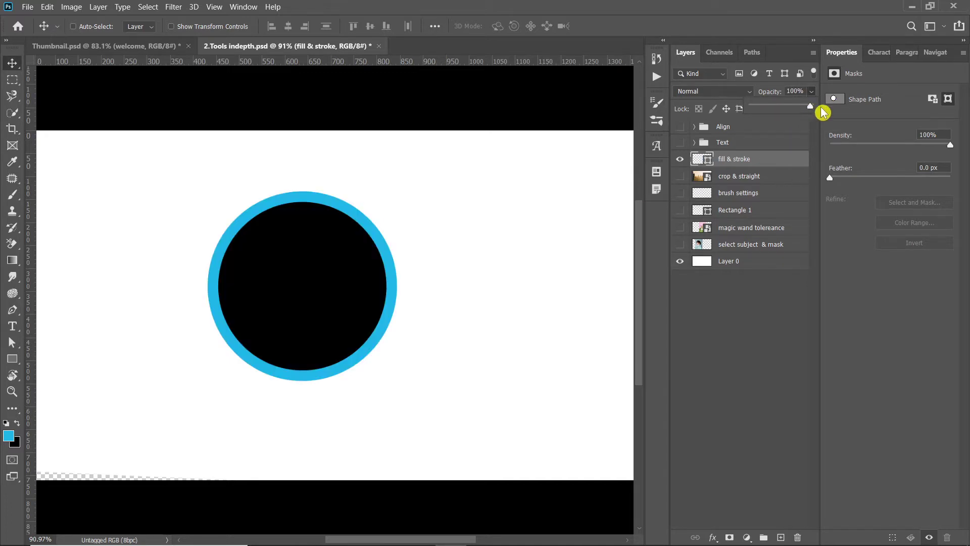
click(776, 21)
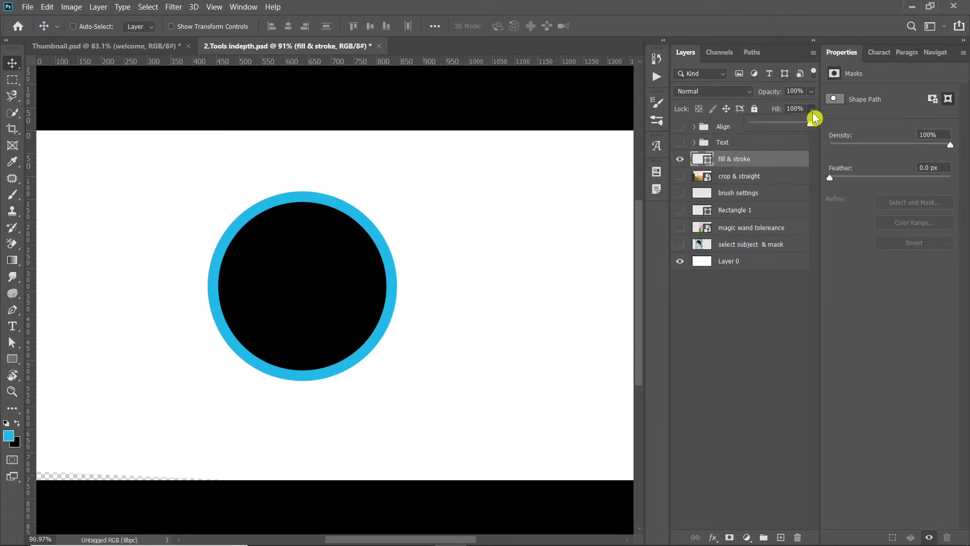
- Lower the layer fill to 52% and about 25%, then deselect and show the brush settings layer
drag(812, 127, 781, 131)
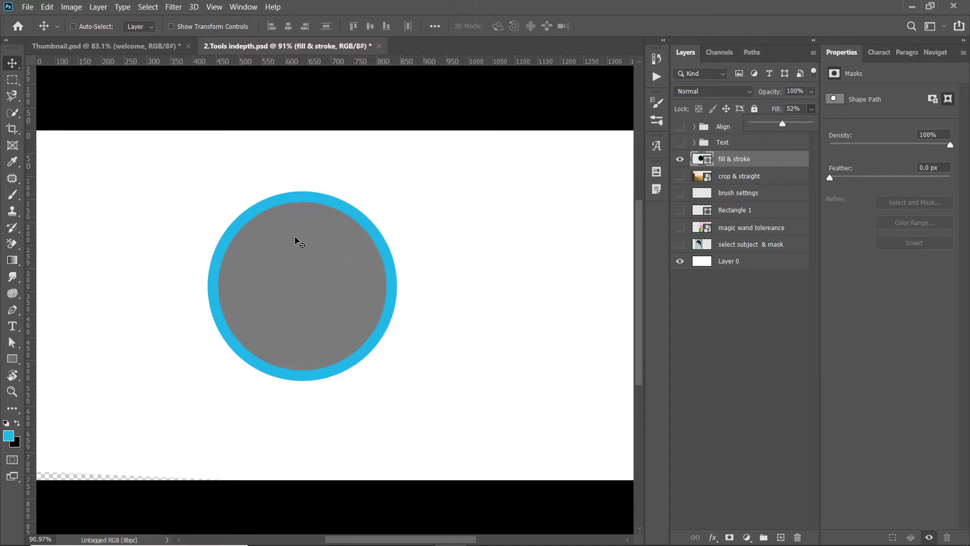
drag(781, 130, 824, 137)
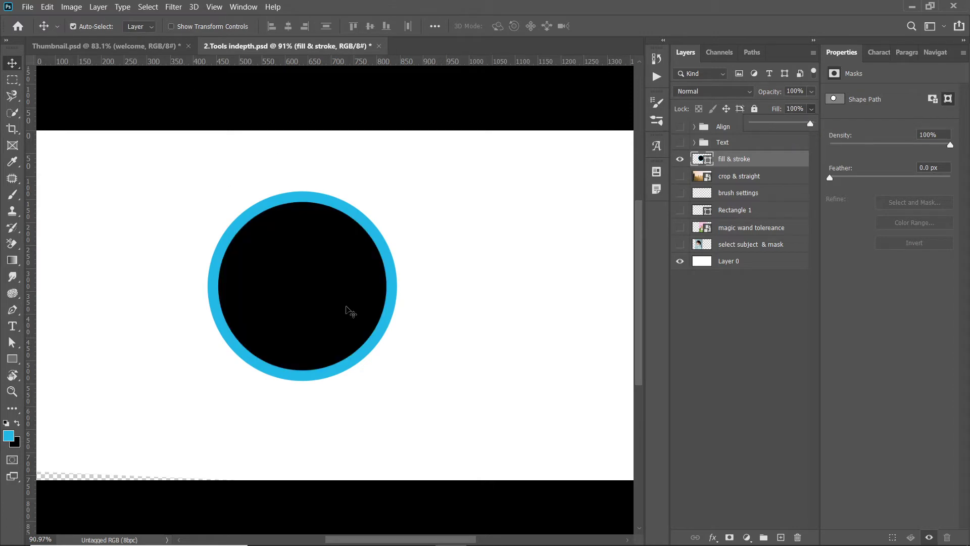
click(12, 359)
click(142, 32)
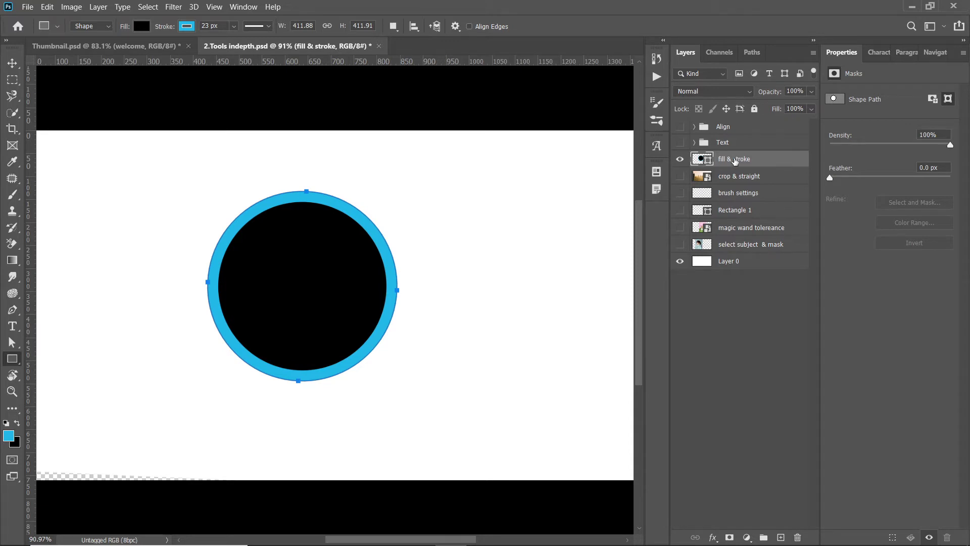
click(762, 332)
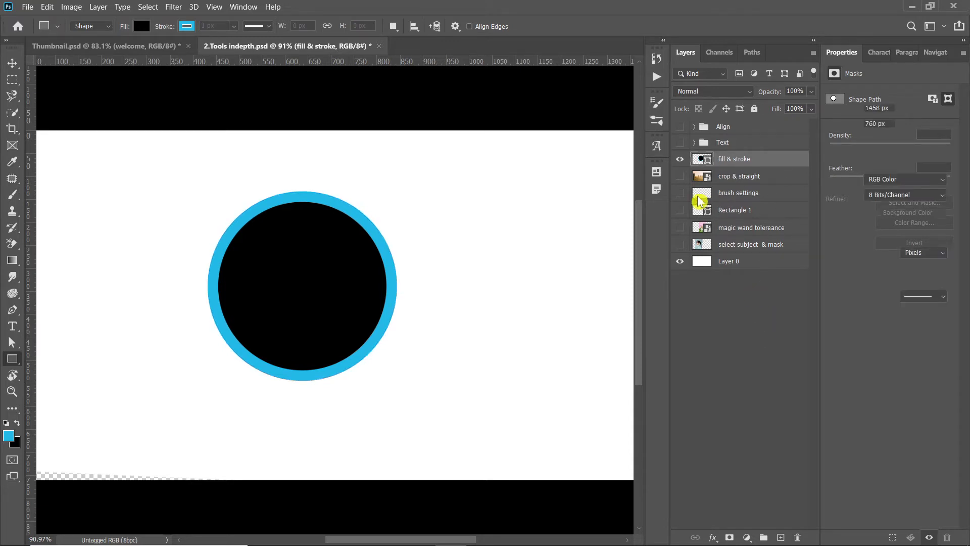
click(683, 192)
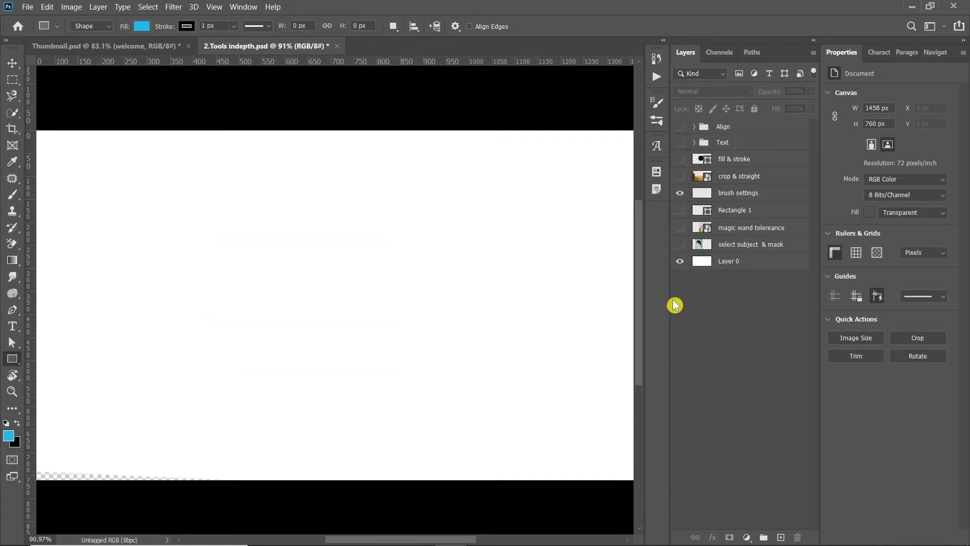
- Use the Brush tool on the brush settings layer, sized to about 263 px at 70% hardness
click(13, 194)
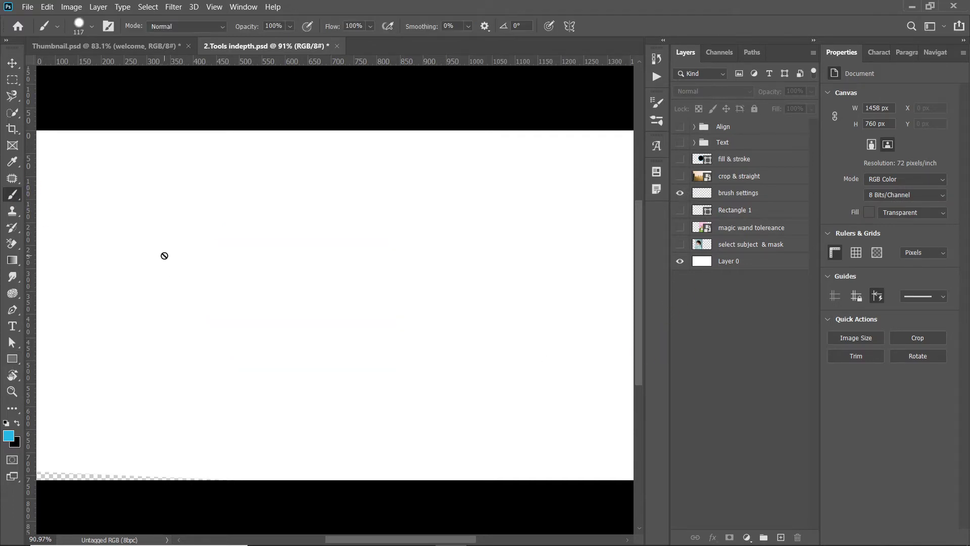
click(729, 197)
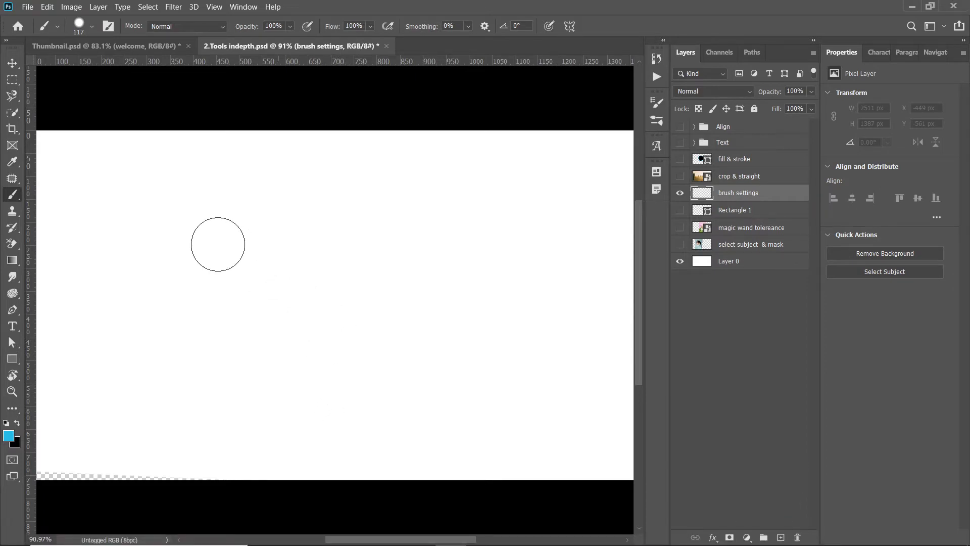
click(91, 26)
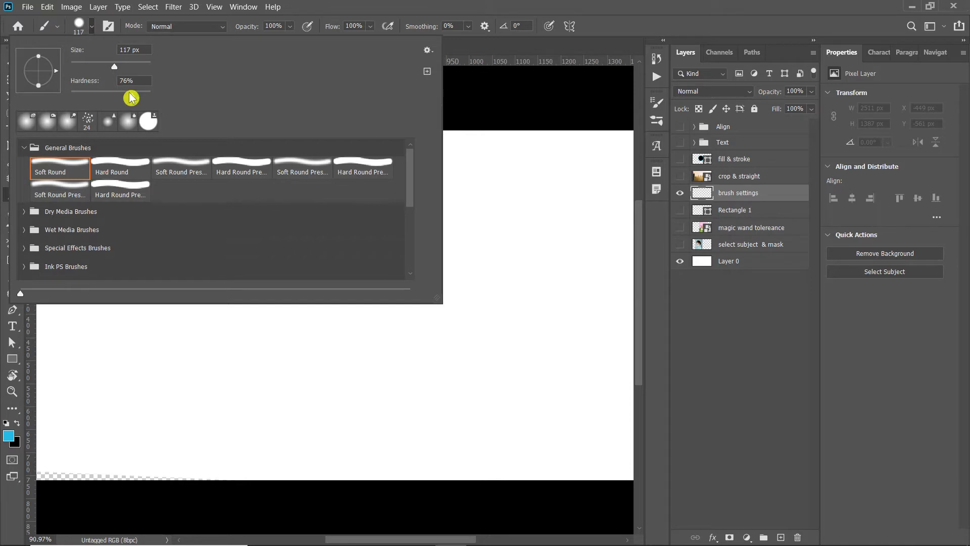
mouse_move(116, 67)
mouse_down()
mouse_move(94, 72)
mouse_move(108, 71)
mouse_up()
click(452, 6)
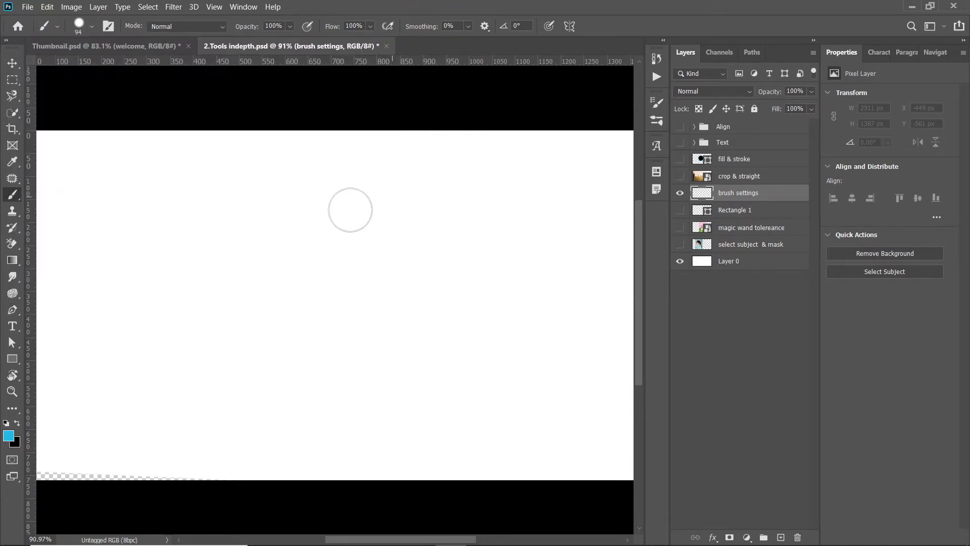
right_click(301, 239)
key(Escape)
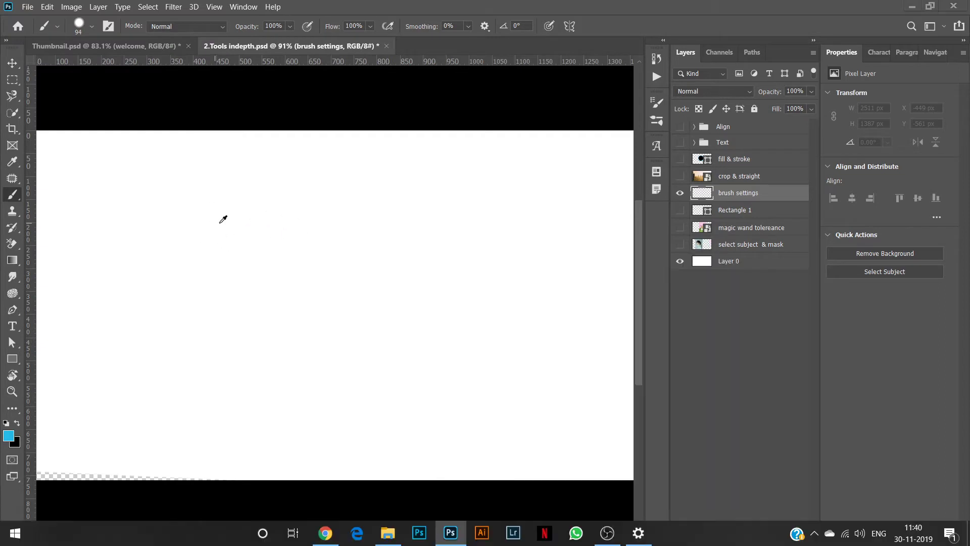
mouse_move(236, 278)
mouse_down()
mouse_move(291, 290)
mouse_move(251, 43)
mouse_up()
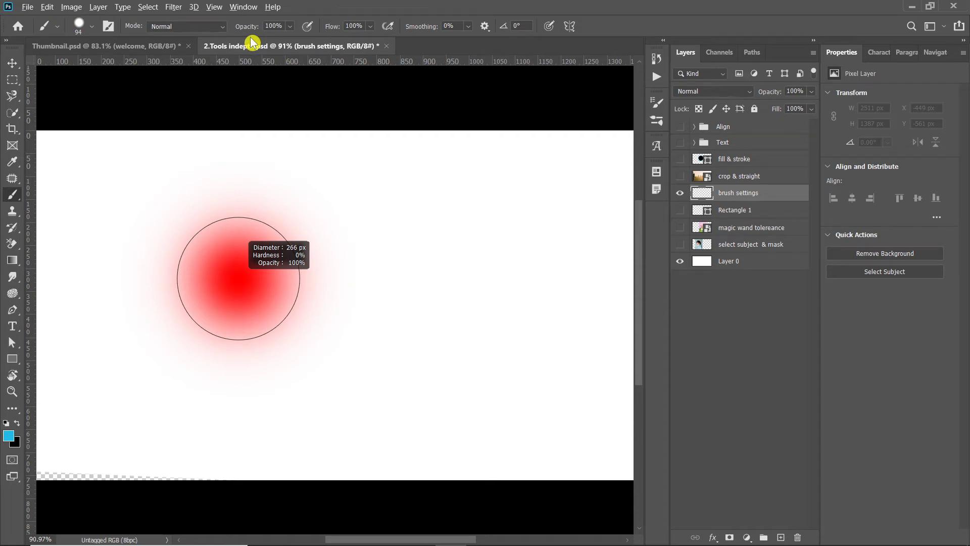
drag(250, 37, 251, 383)
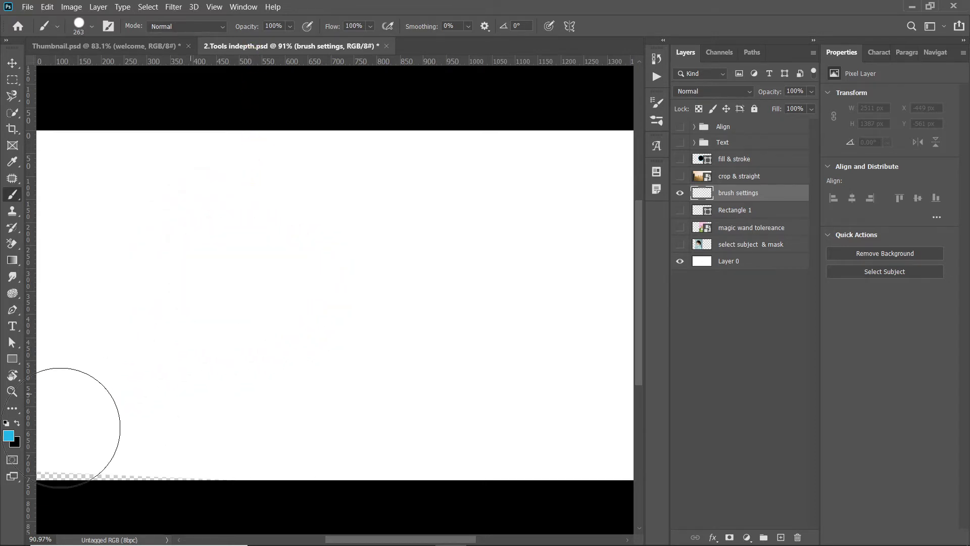
- Paint three cyan dabs left to right, dropping hardness to 48% and then 0% between them
click(120, 244)
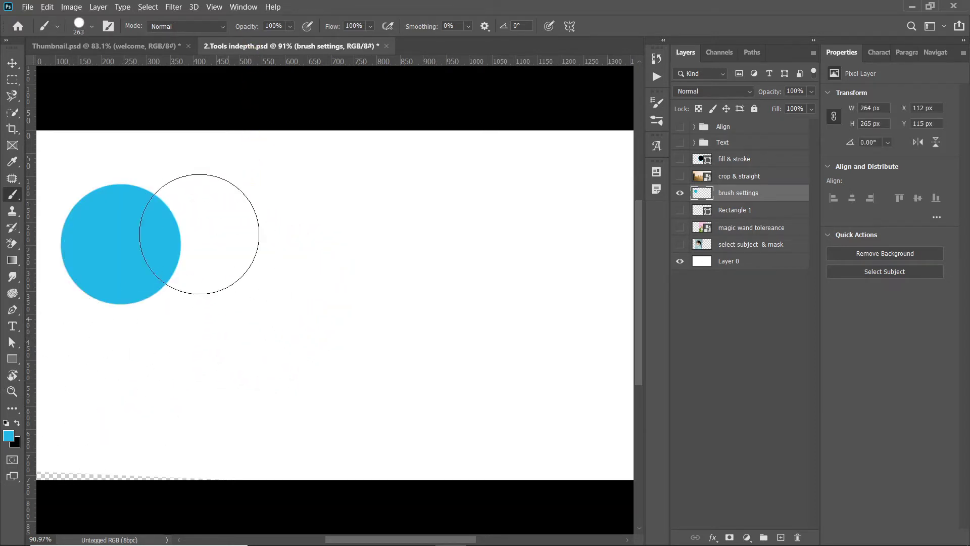
mouse_move(335, 293)
mouse_down()
mouse_move(340, 161)
mouse_move(339, 171)
mouse_up()
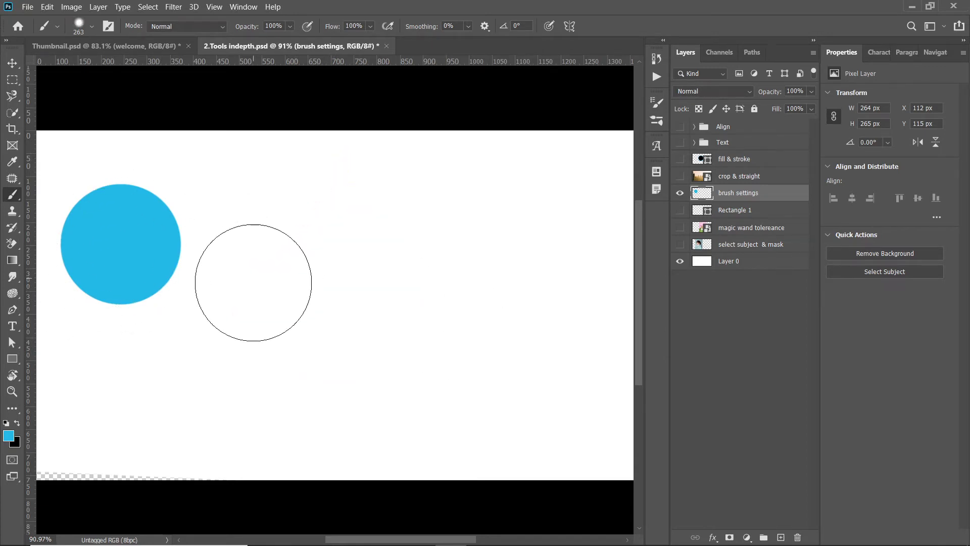
click(293, 276)
drag(483, 302, 492, 105)
click(483, 289)
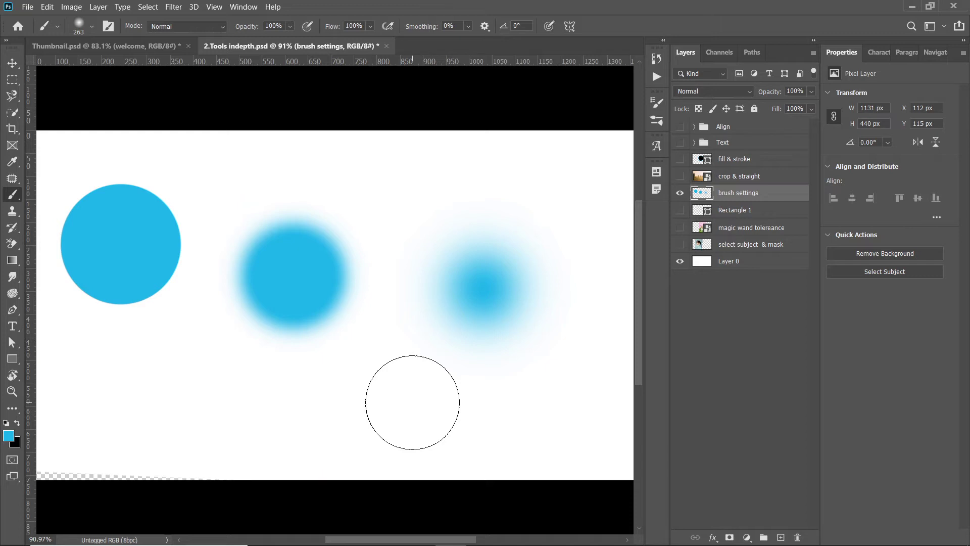
mouse_move(379, 542)
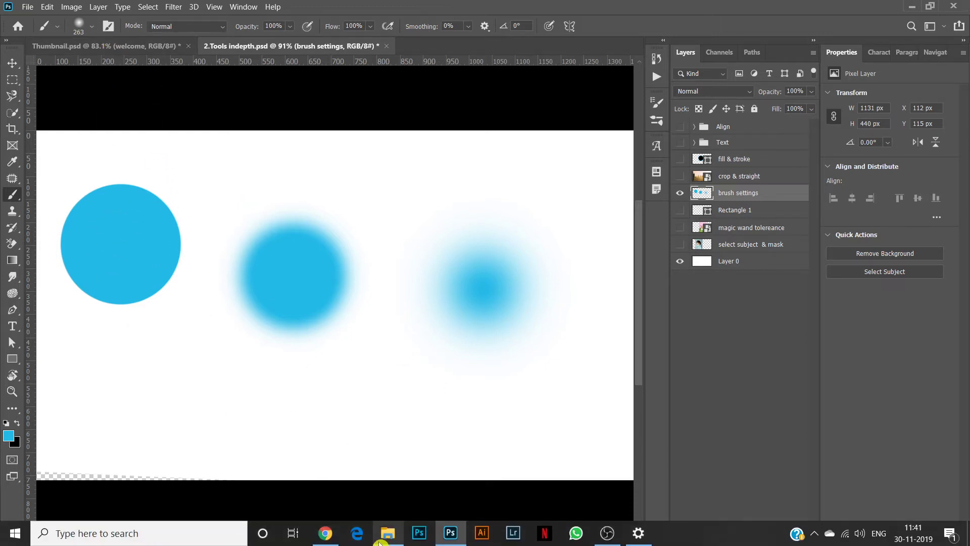
click(81, 26)
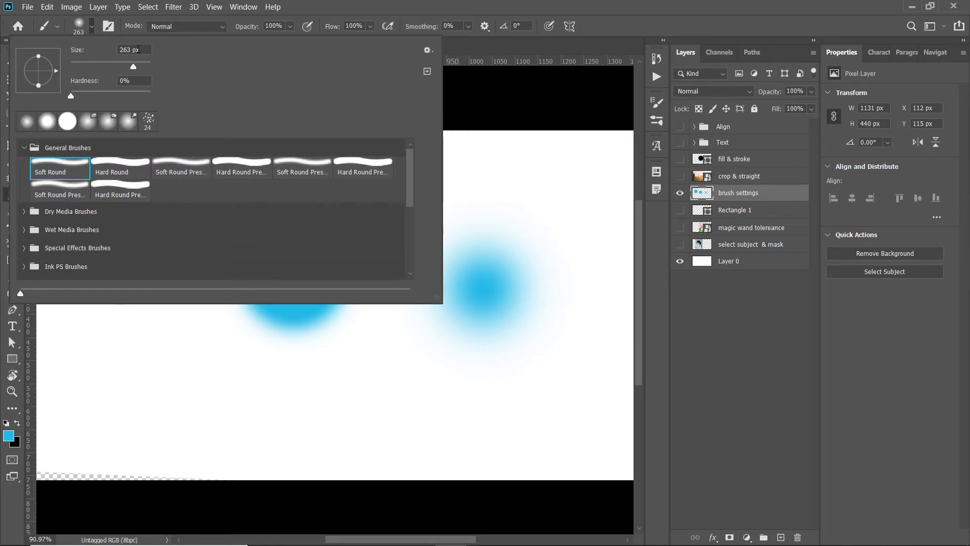
click(424, 7)
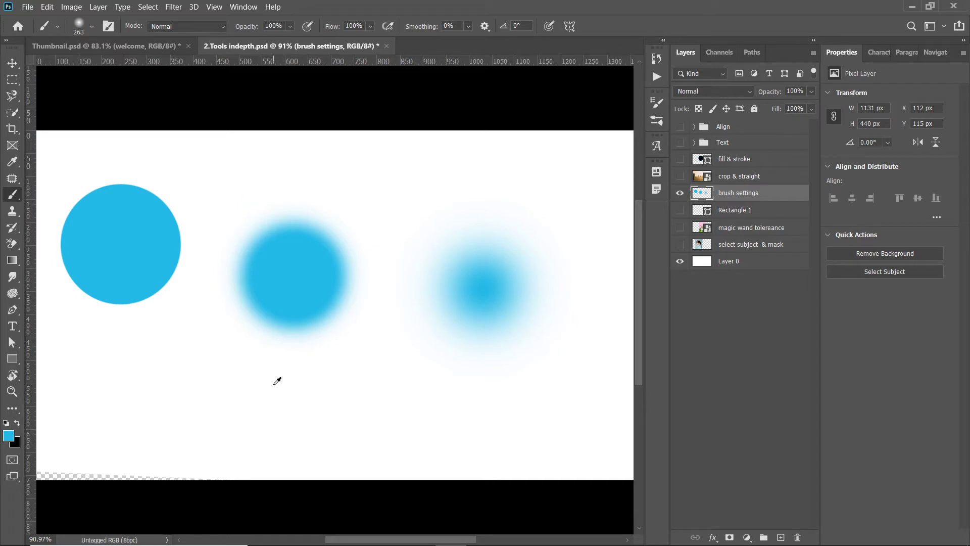
- Paint a thick soft cyan stroke under the dabs at about 71% hardness, then set layer opacity to 91%
alt+right_click(203, 397)
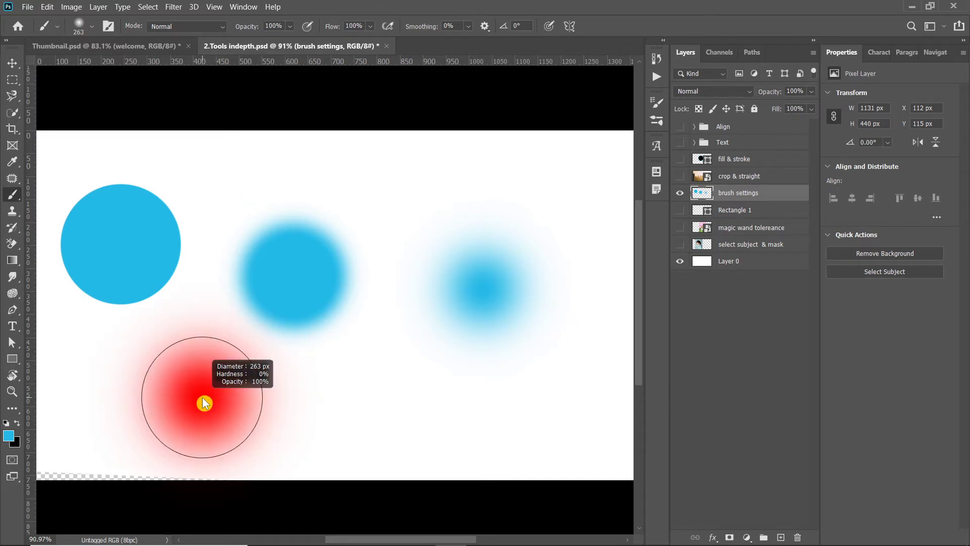
mouse_move(204, 402)
mouse_down()
mouse_move(211, 301)
mouse_move(218, 521)
mouse_move(222, 210)
mouse_move(218, 232)
mouse_move(214, 401)
mouse_move(238, 180)
mouse_move(197, 509)
mouse_move(226, 417)
mouse_move(141, 424)
mouse_move(320, 429)
mouse_move(188, 427)
mouse_move(195, 416)
mouse_up()
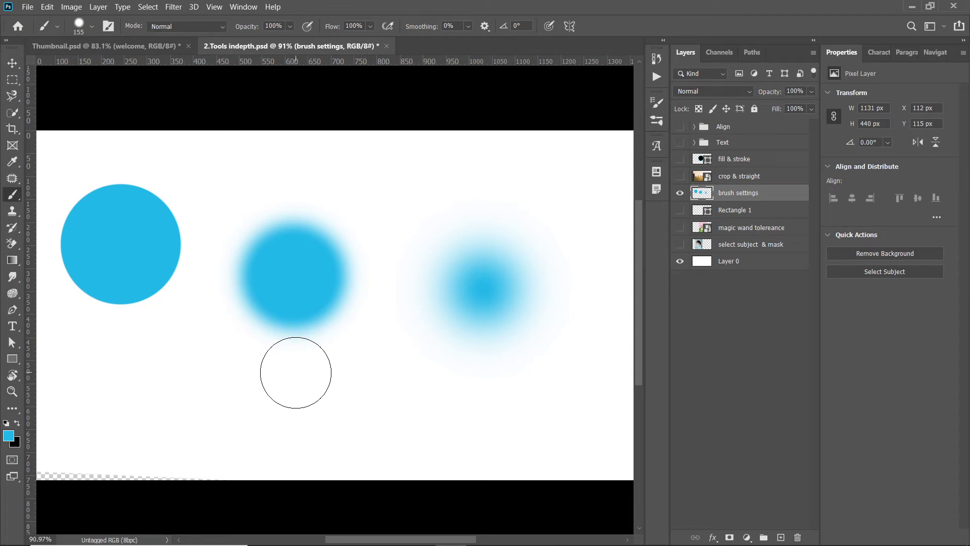
key(alt)
drag(238, 324, 235, 329)
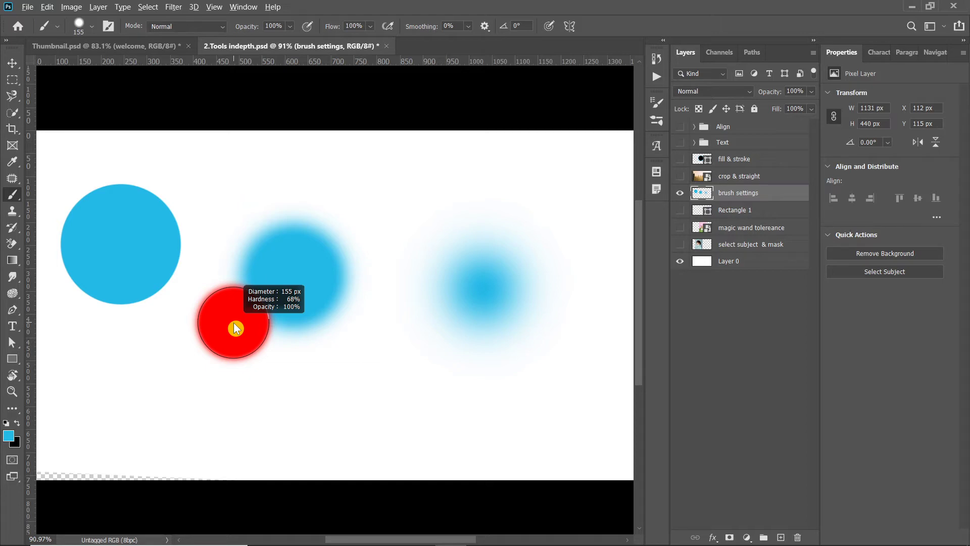
mouse_move(238, 328)
mouse_down()
mouse_move(238, 136)
mouse_move(238, 464)
mouse_move(251, 338)
mouse_move(178, 350)
mouse_move(266, 353)
mouse_move(210, 307)
mouse_move(179, 313)
mouse_up()
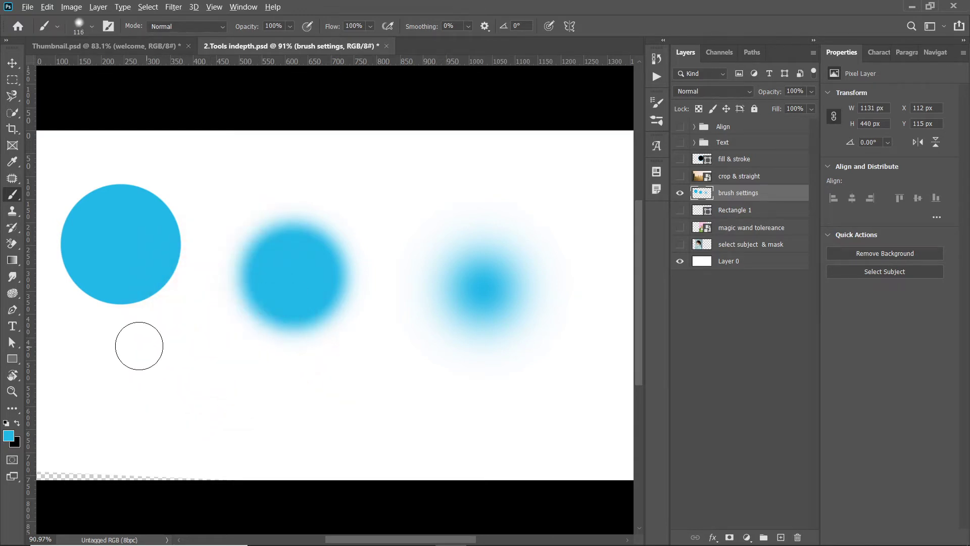
drag(146, 348, 322, 386)
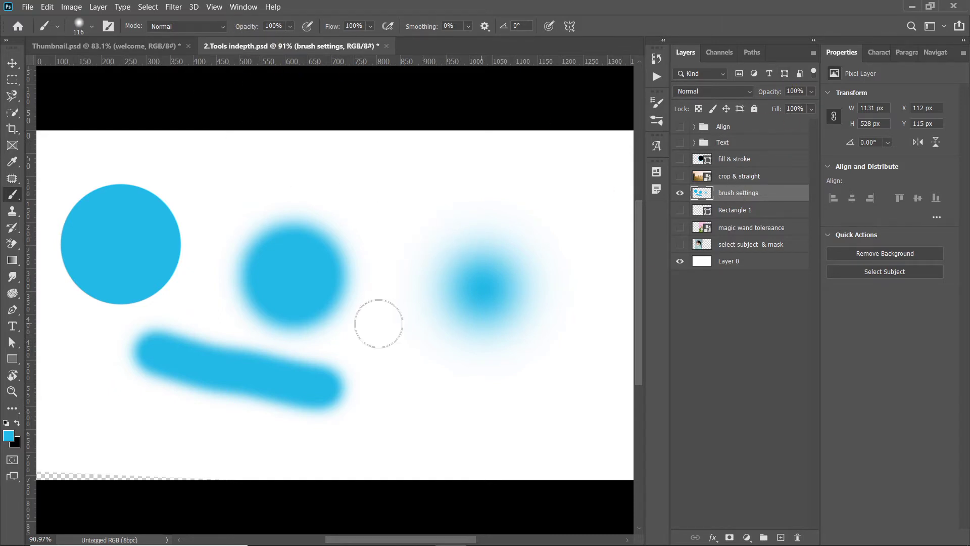
drag(811, 92, 806, 105)
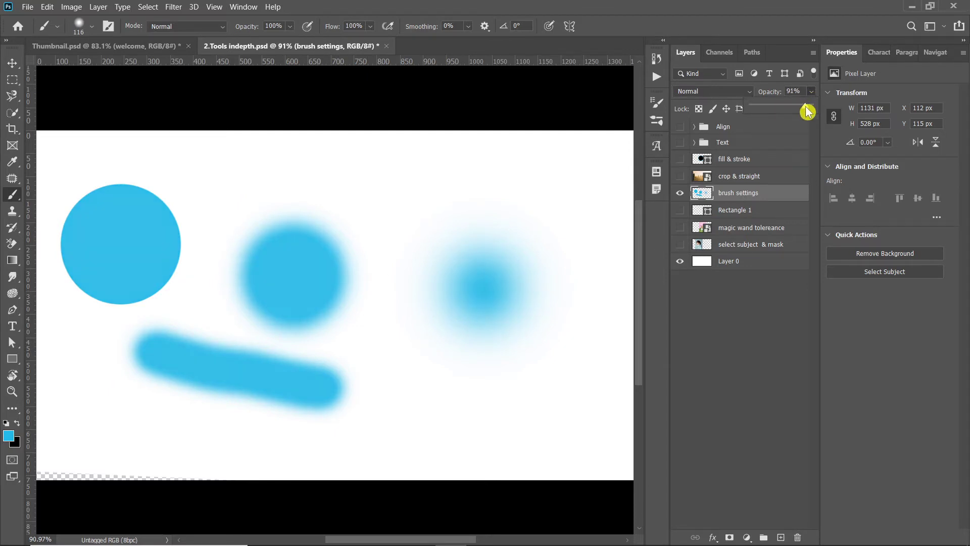
- Lower brush opacity to 22% and paint pale strokes near the top of the canvas
mouse_move(825, 115)
mouse_down()
mouse_move(764, 114)
mouse_move(814, 117)
mouse_up()
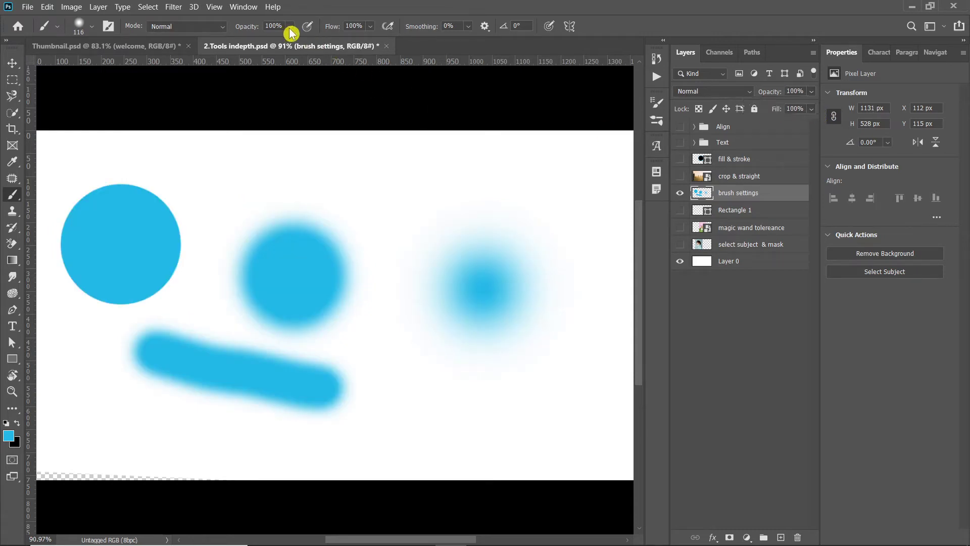
mouse_move(290, 28)
mouse_down()
mouse_move(277, 44)
mouse_move(252, 42)
mouse_up()
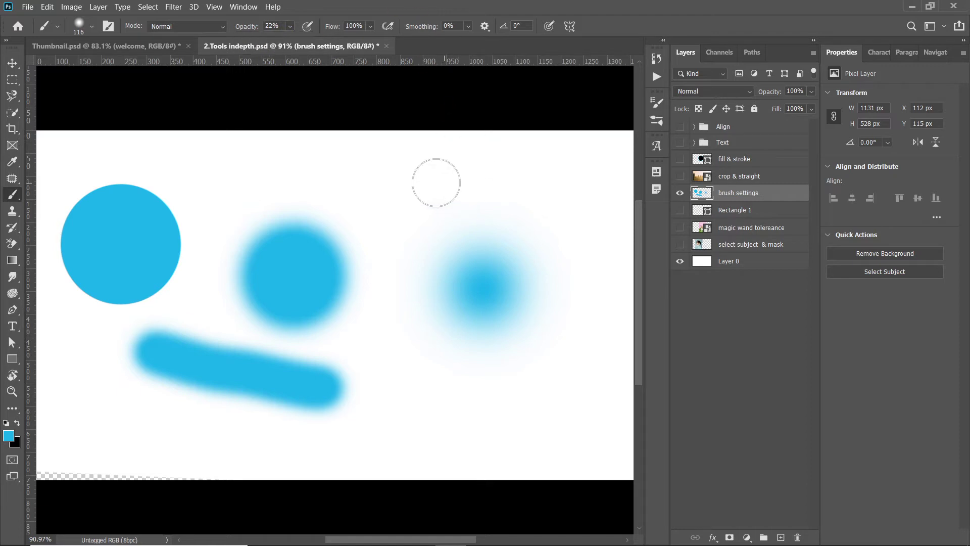
drag(435, 180, 553, 175)
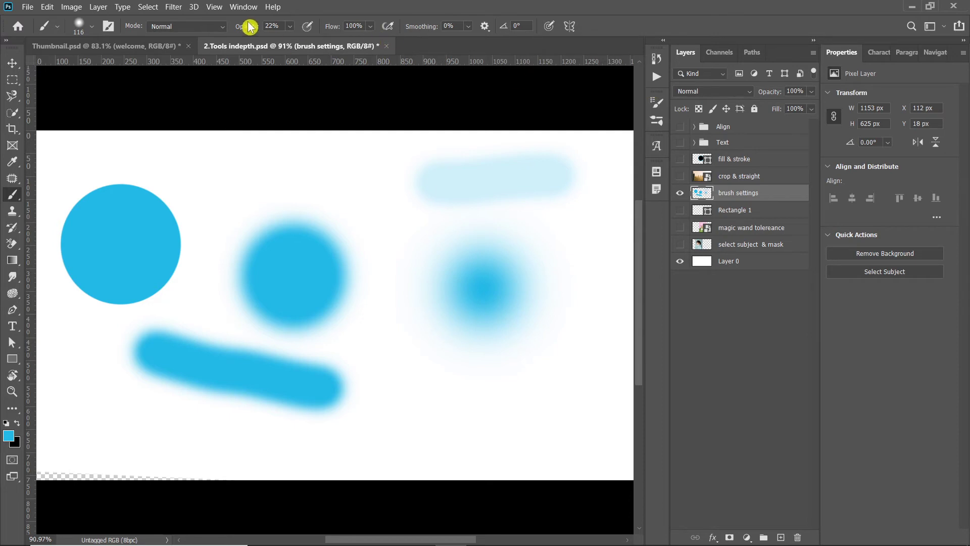
drag(286, 162, 260, 159)
drag(374, 194, 396, 281)
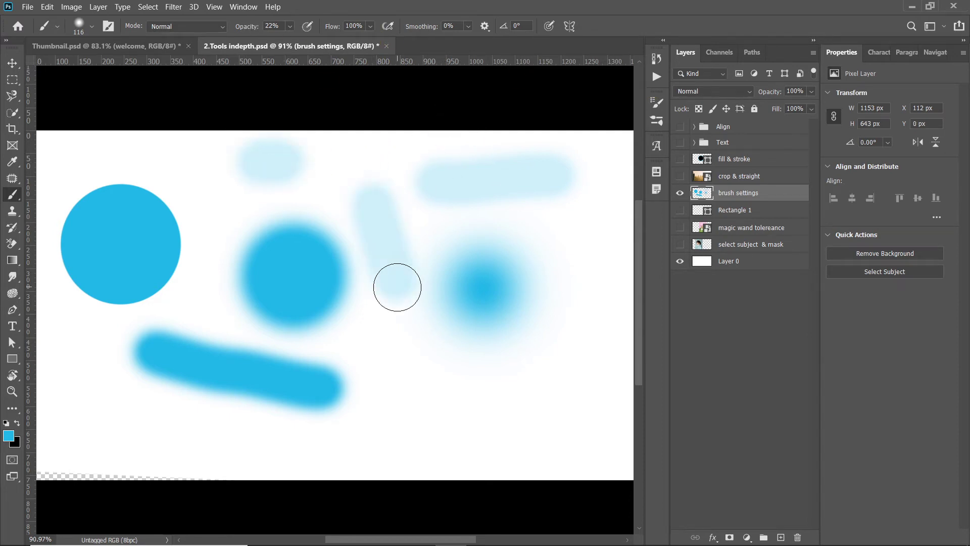
- Reset brush opacity and flow to 100% and paint a full-strength stroke along the bottom
click(370, 27)
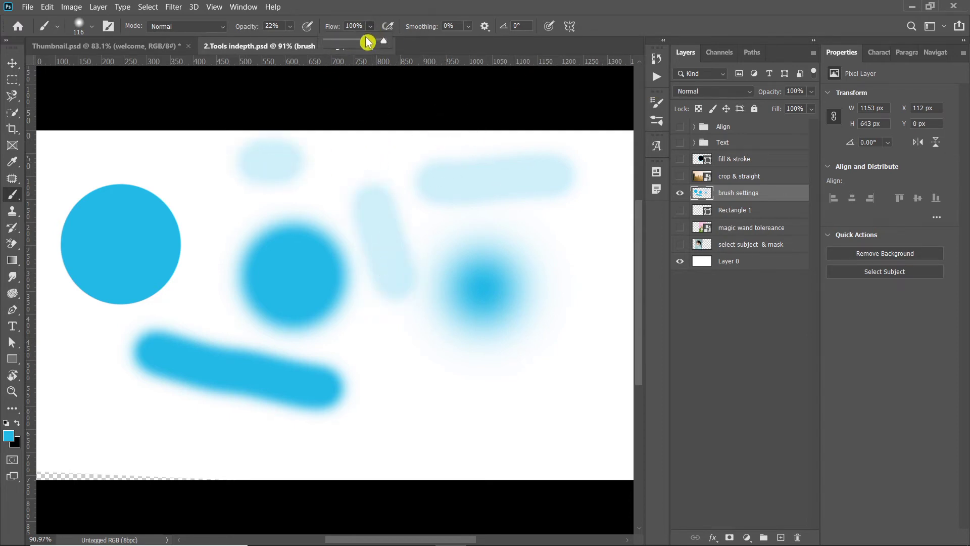
click(289, 26)
drag(289, 40, 394, 5)
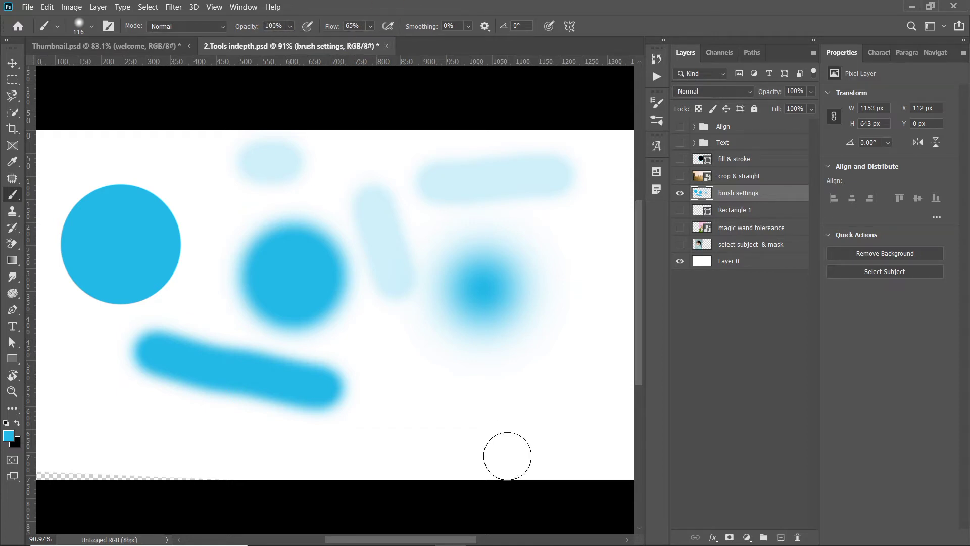
click(367, 29)
drag(379, 39, 422, 5)
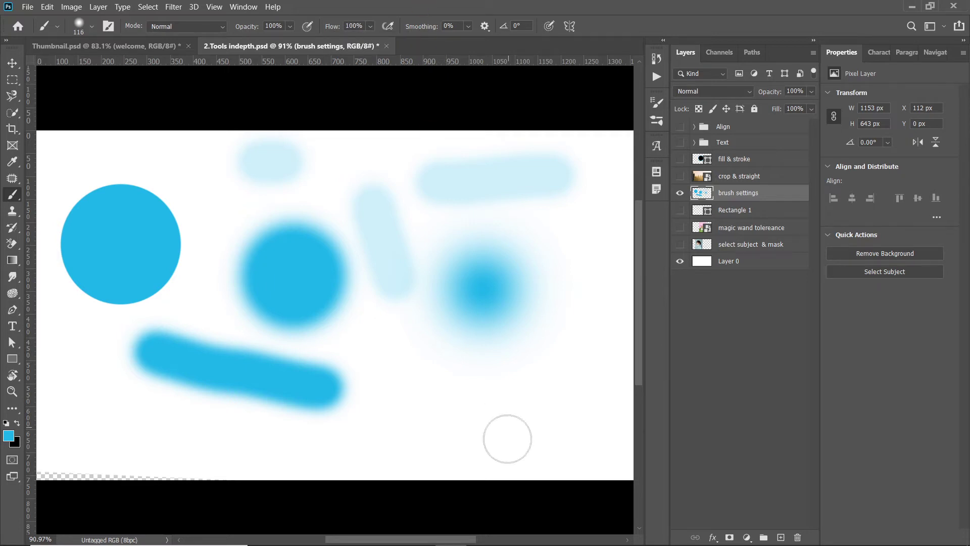
mouse_move(509, 411)
mouse_down()
mouse_move(309, 424)
mouse_move(326, 428)
mouse_up()
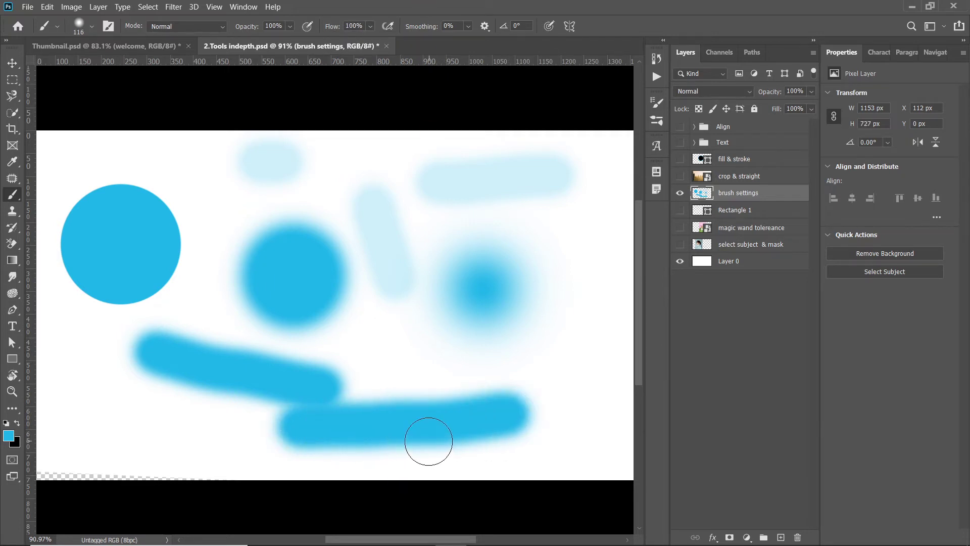
- Set brush flow to 34% and build up a lighter stroke at the lower right
scroll(438, 424, down, 1)
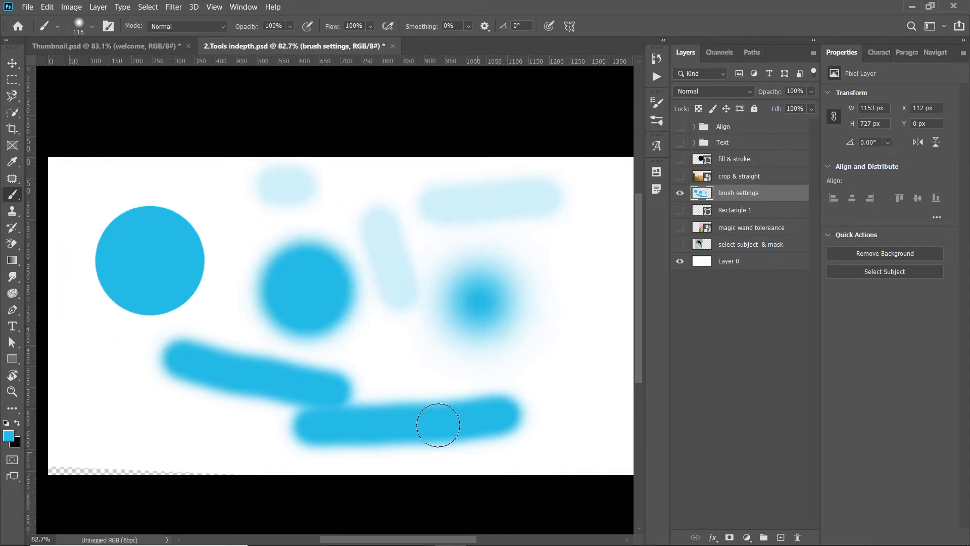
click(370, 26)
drag(352, 44, 344, 43)
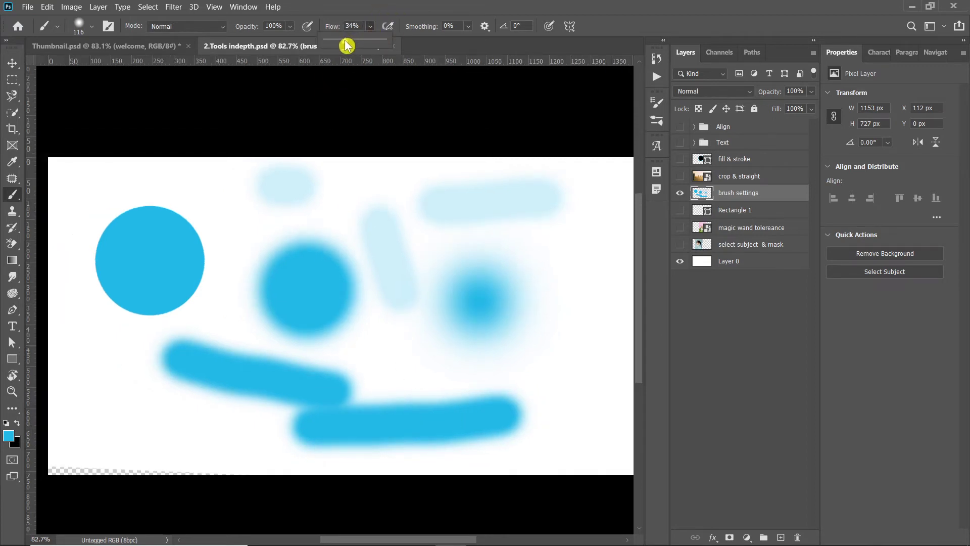
drag(590, 397, 513, 396)
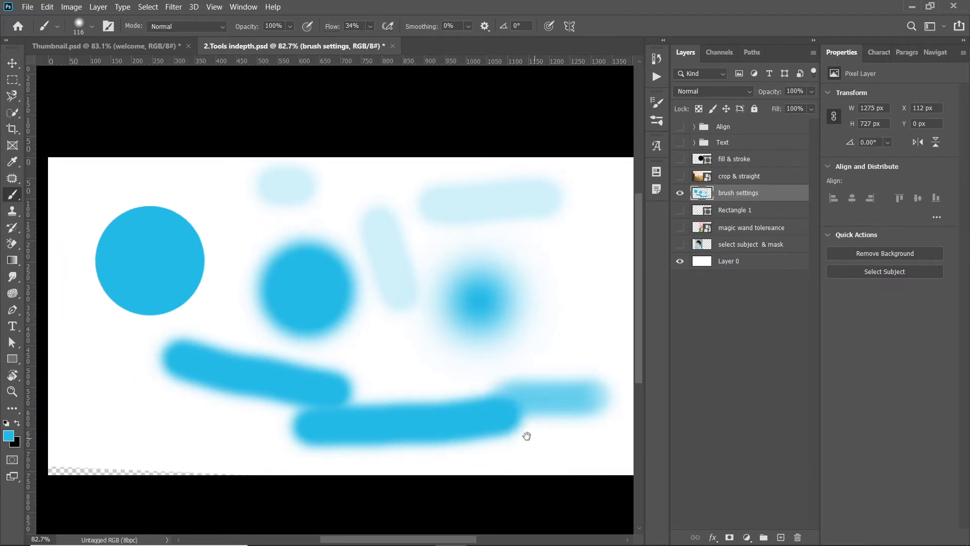
scroll(526, 435, right, 5)
scroll(526, 435, down, 1)
mouse_move(394, 369)
mouse_down()
mouse_move(379, 373)
mouse_move(427, 371)
mouse_up()
scroll(508, 385, down, 4)
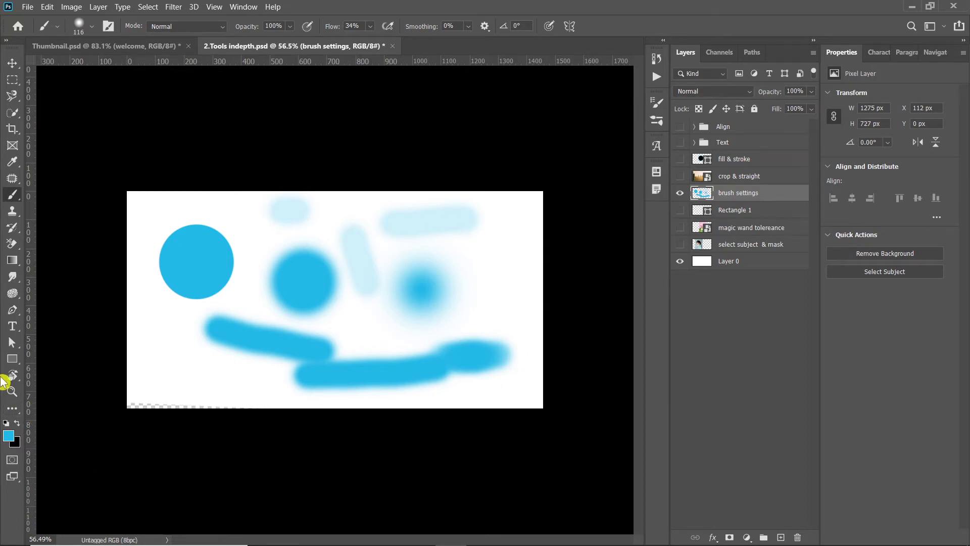
- Hide brush settings, show and expand the Text group, and open the Lorem ipsum layer's font list
click(680, 192)
click(680, 142)
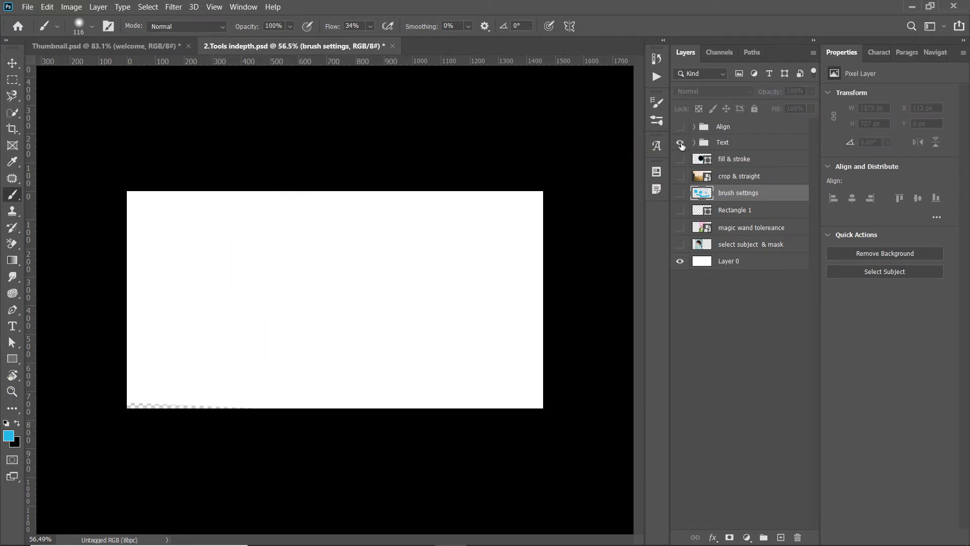
click(695, 142)
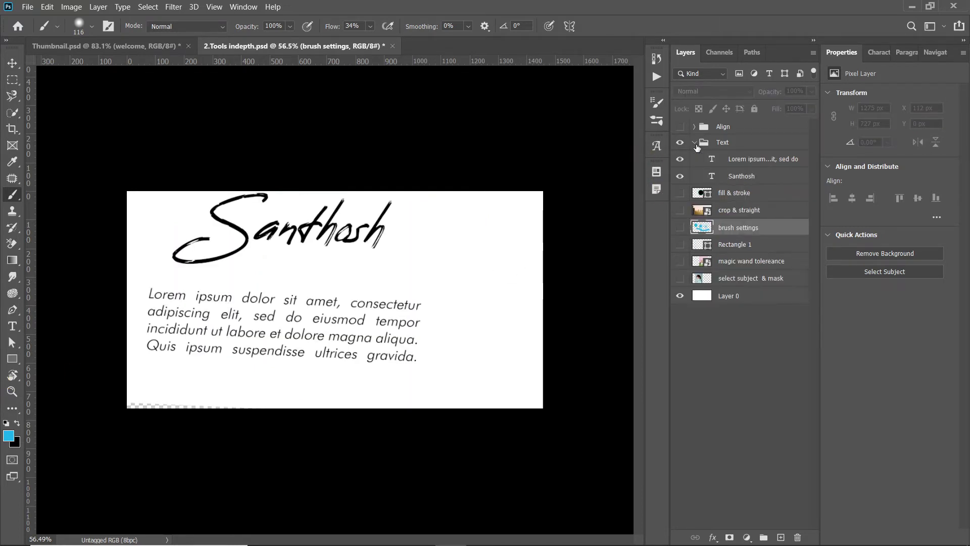
click(763, 178)
click(751, 160)
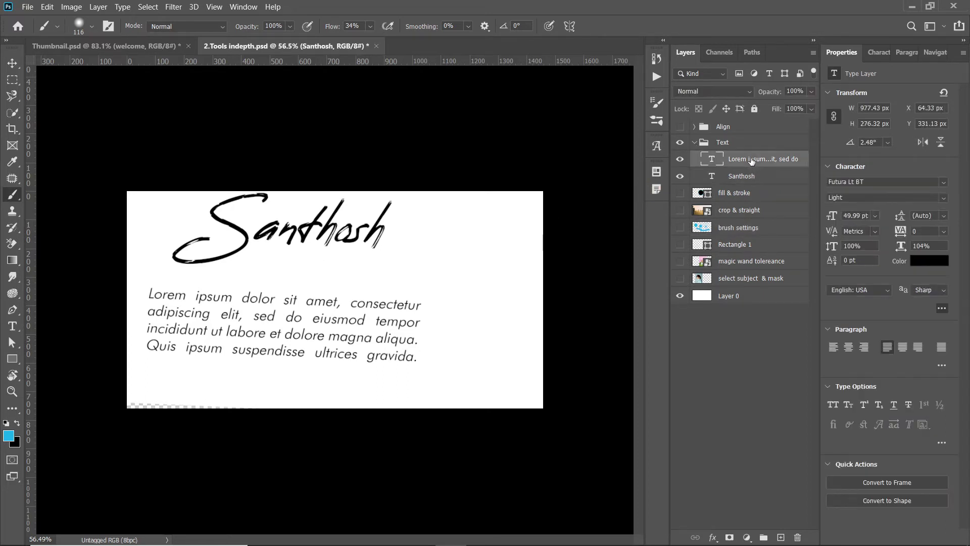
click(944, 182)
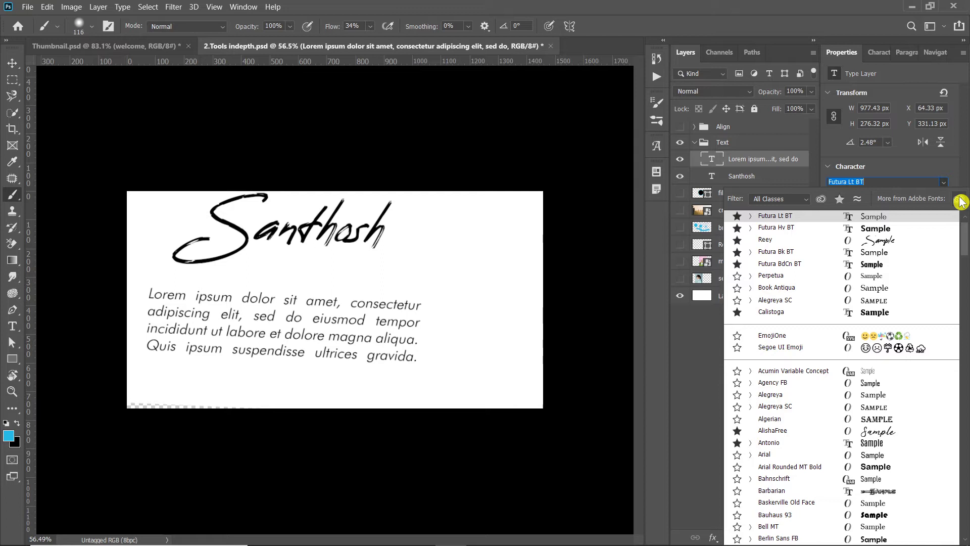
- Browse the font list with the class and favourites filters, leaving the font as Futura Lt BT
click(793, 199)
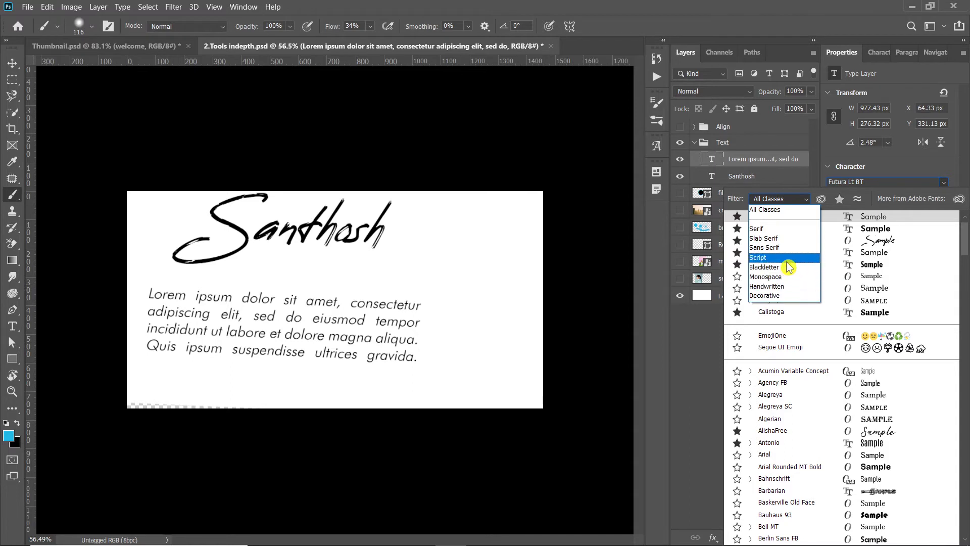
click(805, 199)
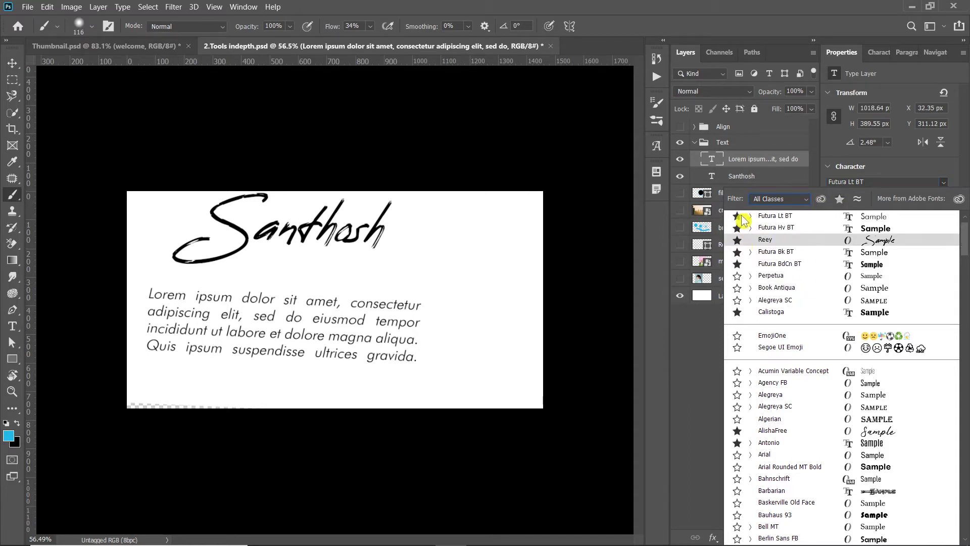
click(840, 203)
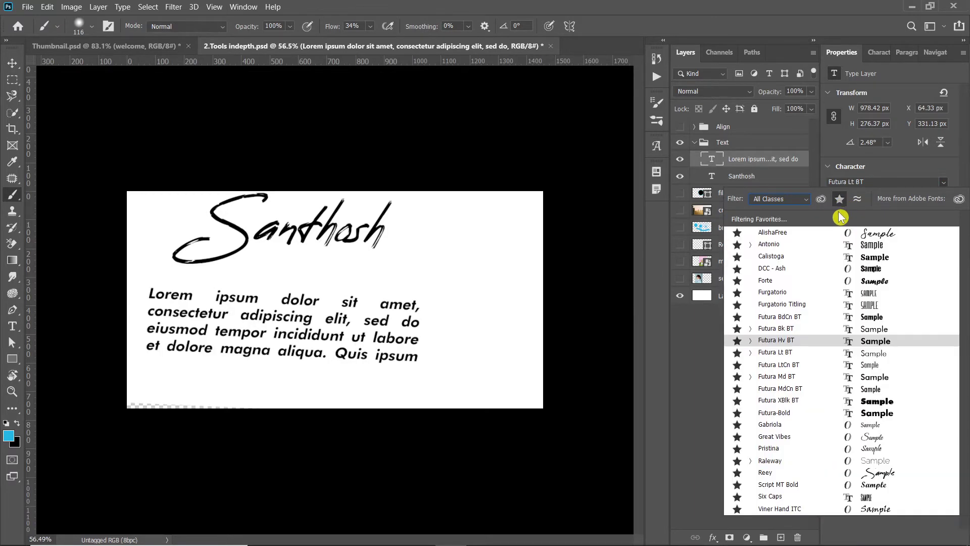
click(922, 168)
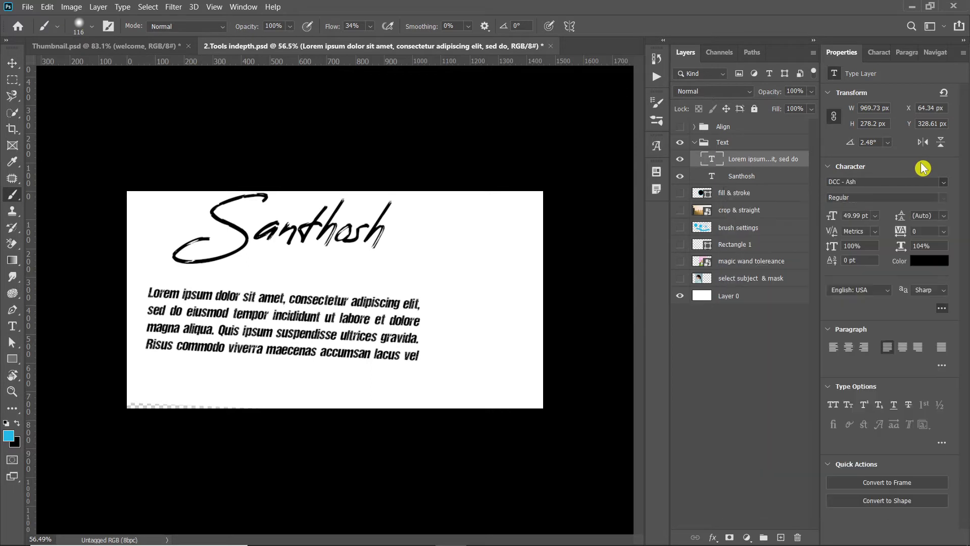
- With the Move tool, select the Santhosh heading by Ctrl-clicking it on the canvas
key(v)
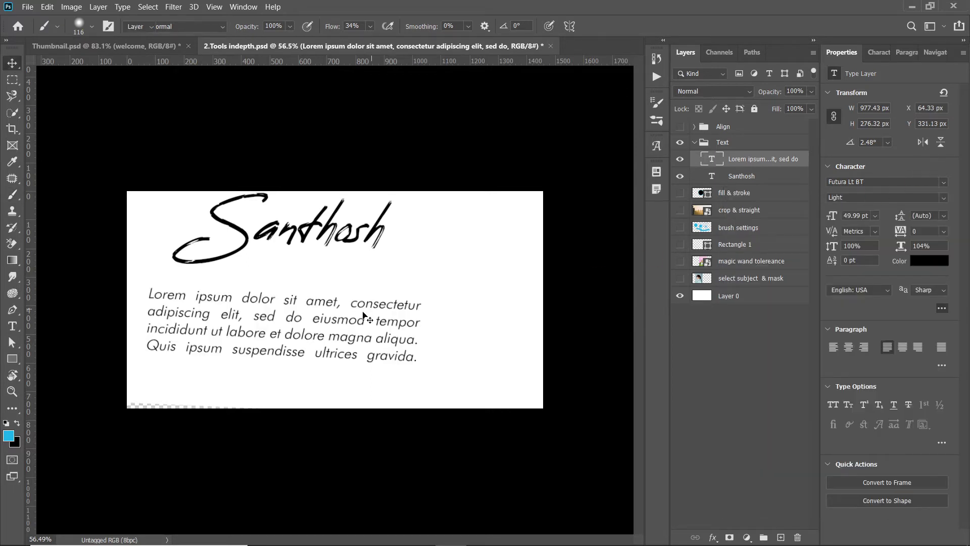
scroll(317, 307, up, 1)
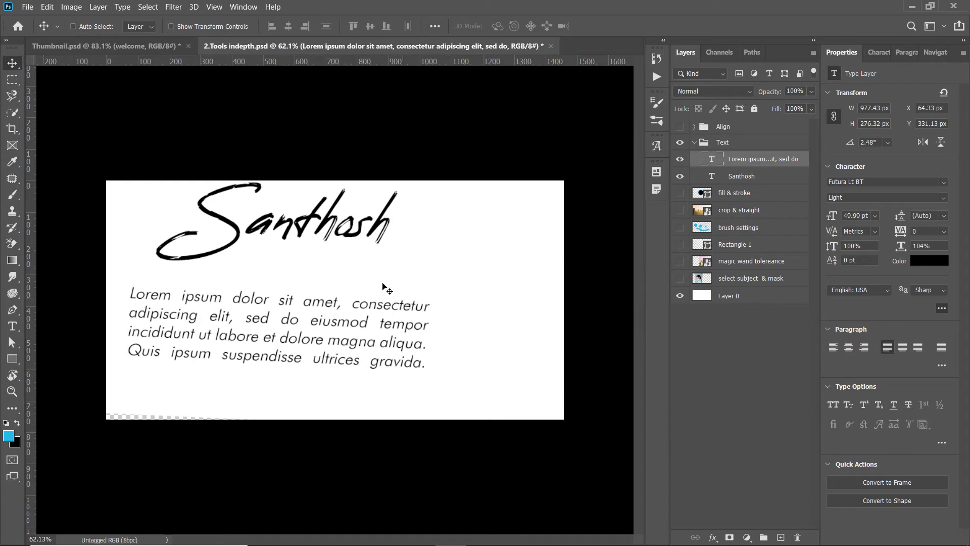
key(ctrl)
ctrl+click(328, 221)
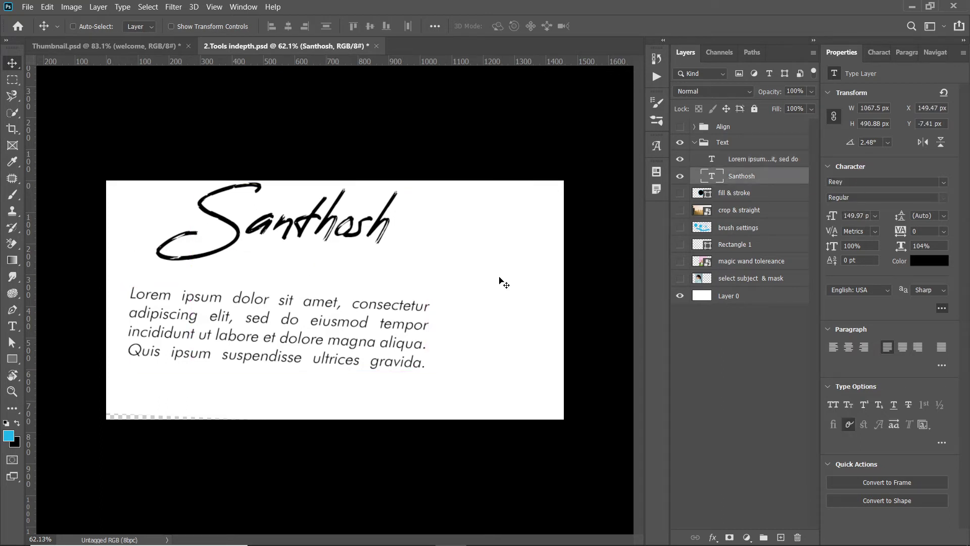
scroll(261, 264, up, 4)
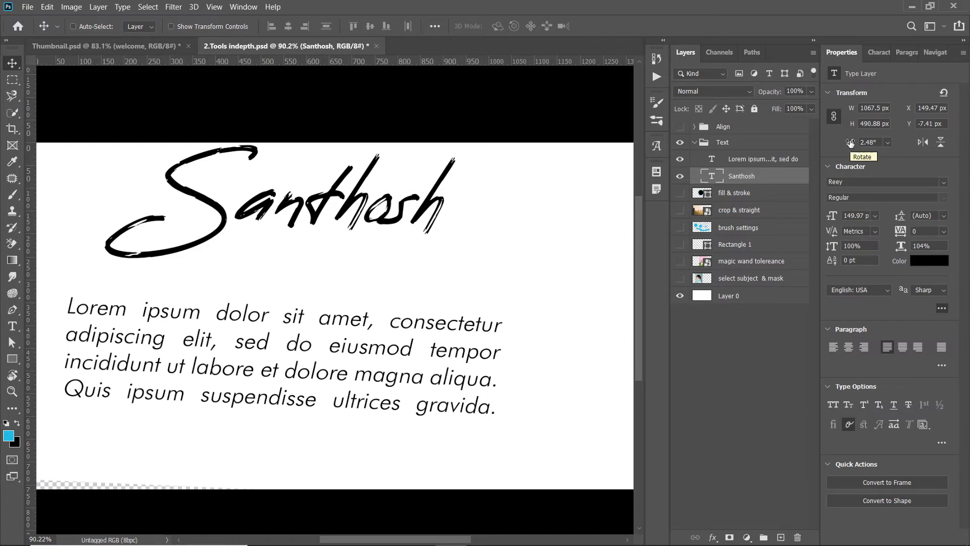
- Reduce the Santhosh heading's font size to about 139 pt (138.97 pt)
scroll(436, 186, down, 1)
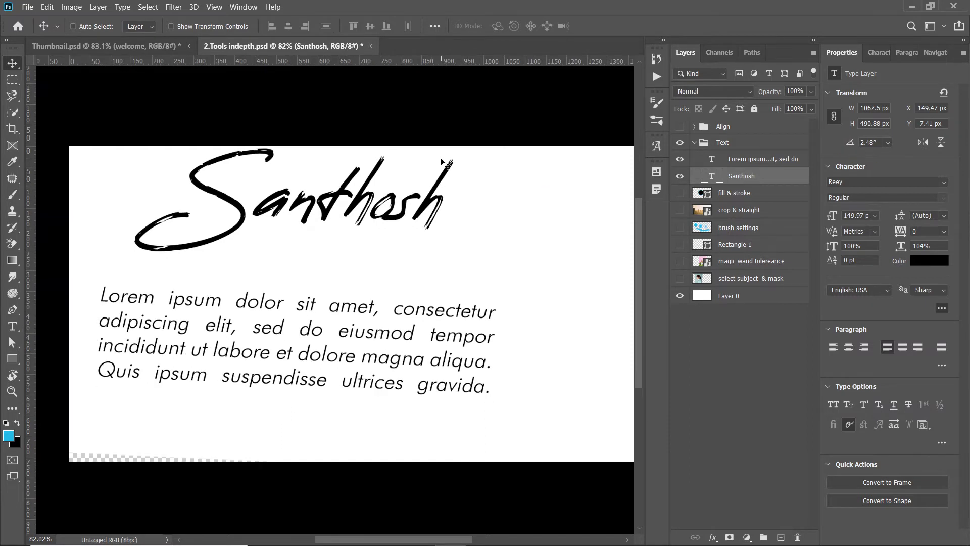
click(860, 201)
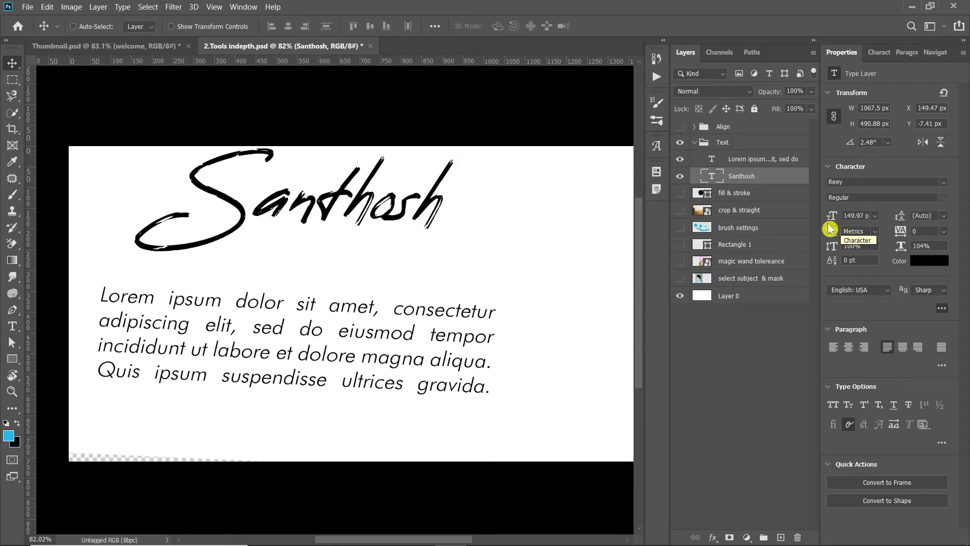
click(854, 215)
key(Down)
key(Down)
key(Down)
key(Down)
key(Down)
key(Down)
key(Down)
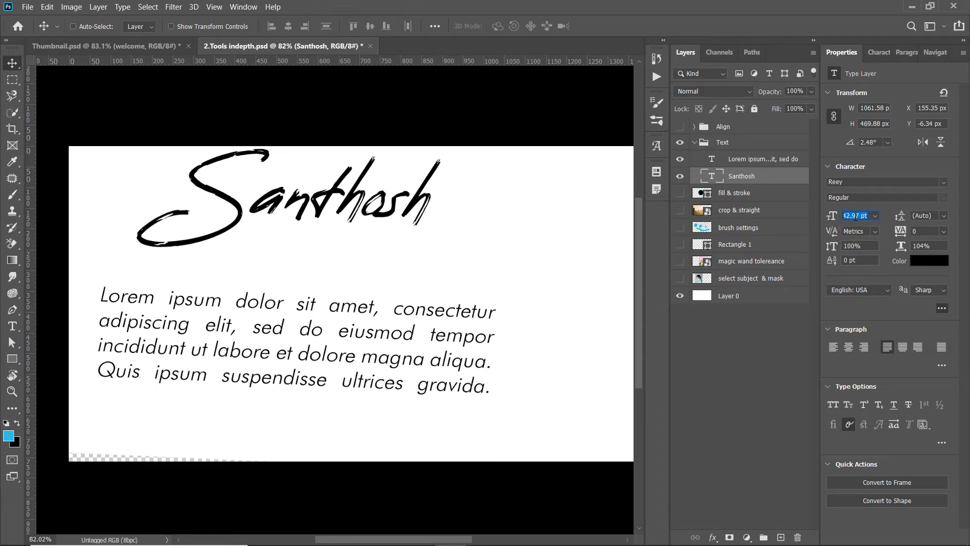
key(Down)
key(Down)
key(Down)
key(Down)
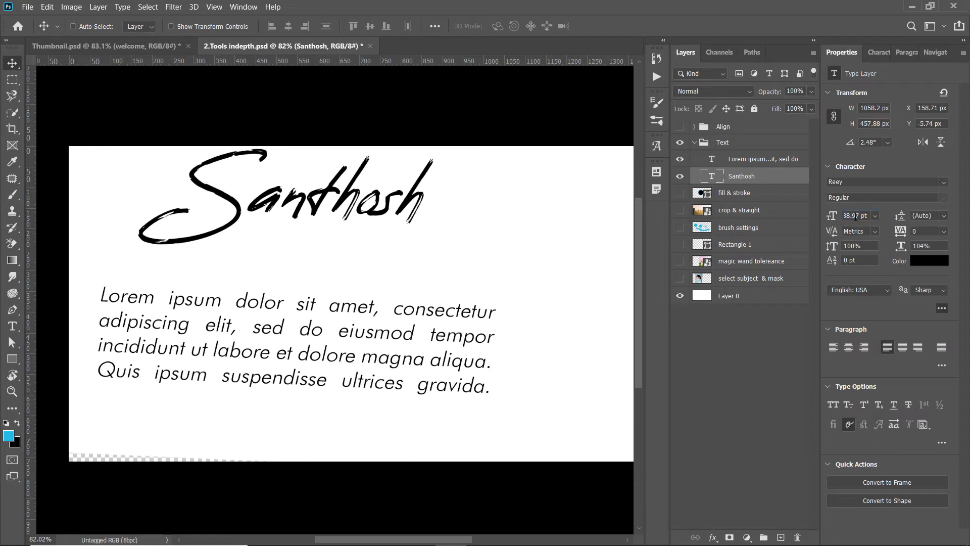
click(833, 210)
- Set the heading's tracking to 50, then widen it to 200
click(917, 233)
key(Return)
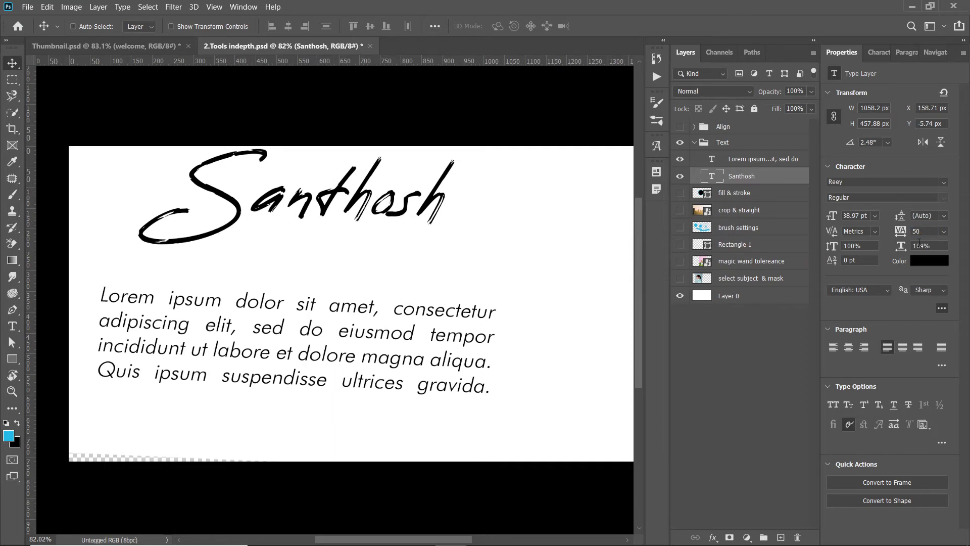
click(900, 231)
text(200)
key(Return)
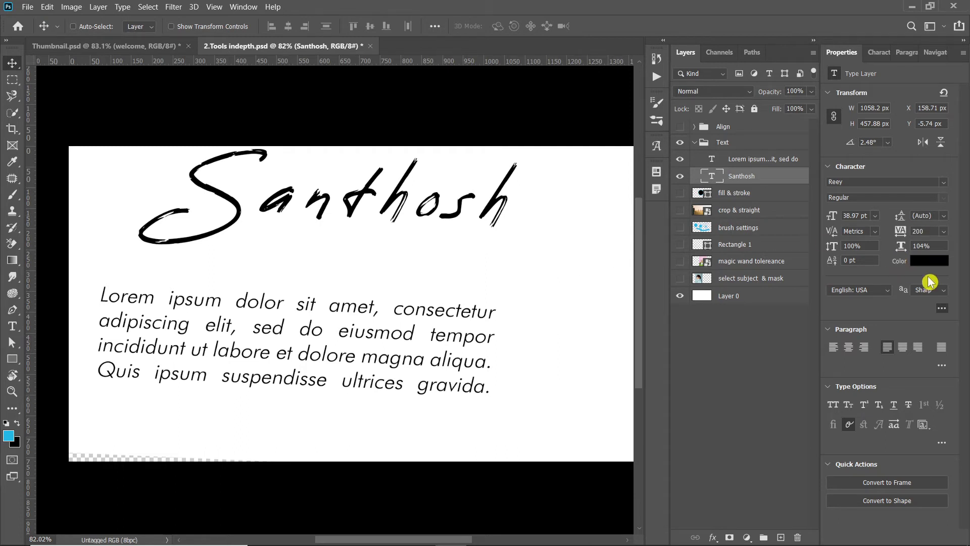
ctrl+click(415, 315)
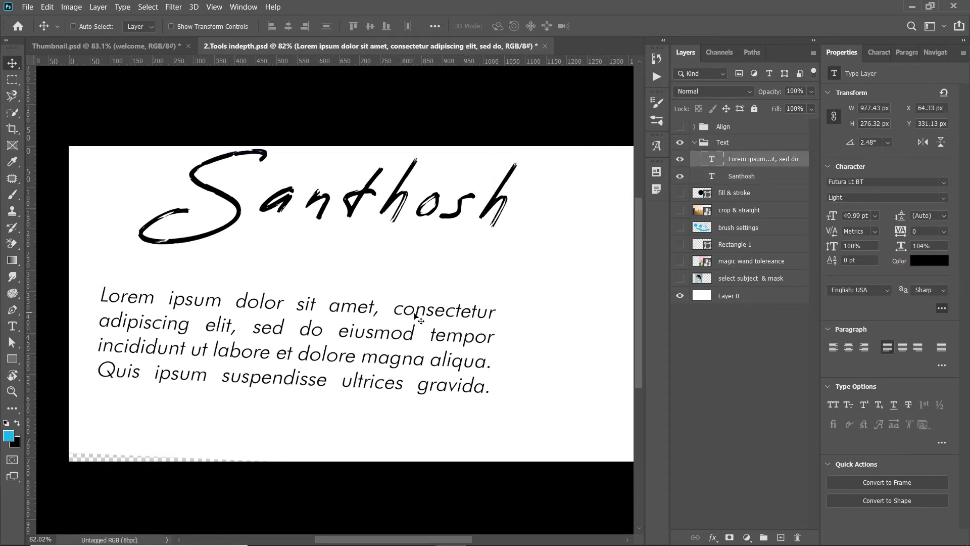
- Set the Lorem ipsum paragraph's leading to 67 pt
click(931, 218)
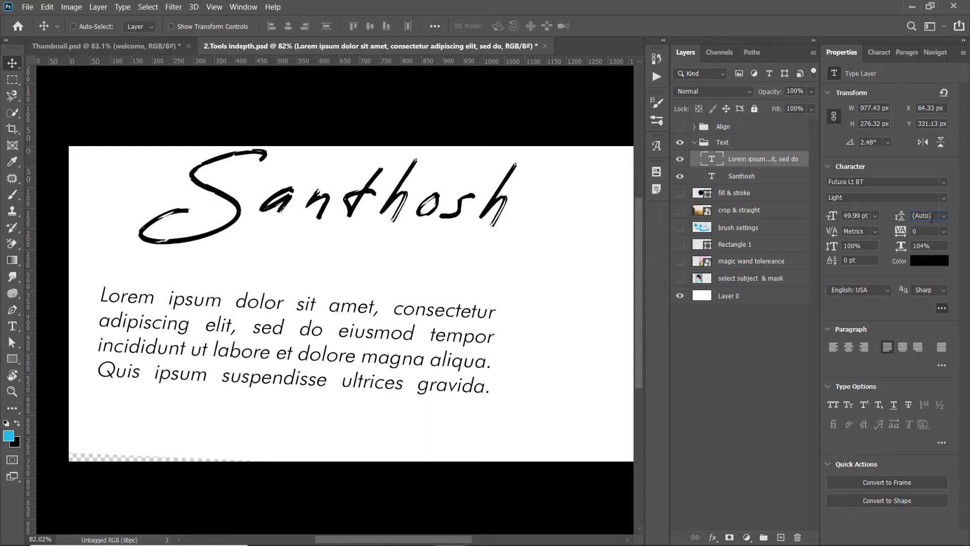
text(67)
key(Return)
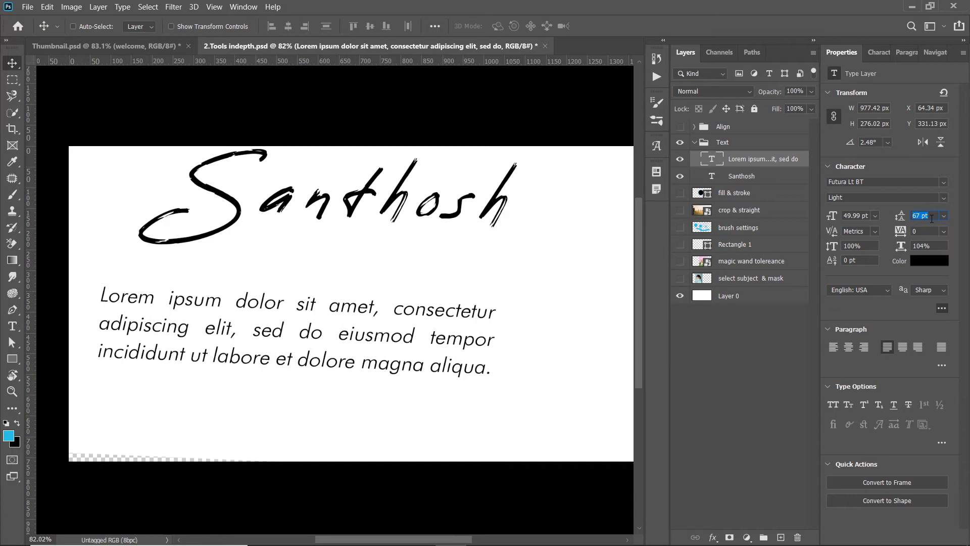
text(63)
click(944, 217)
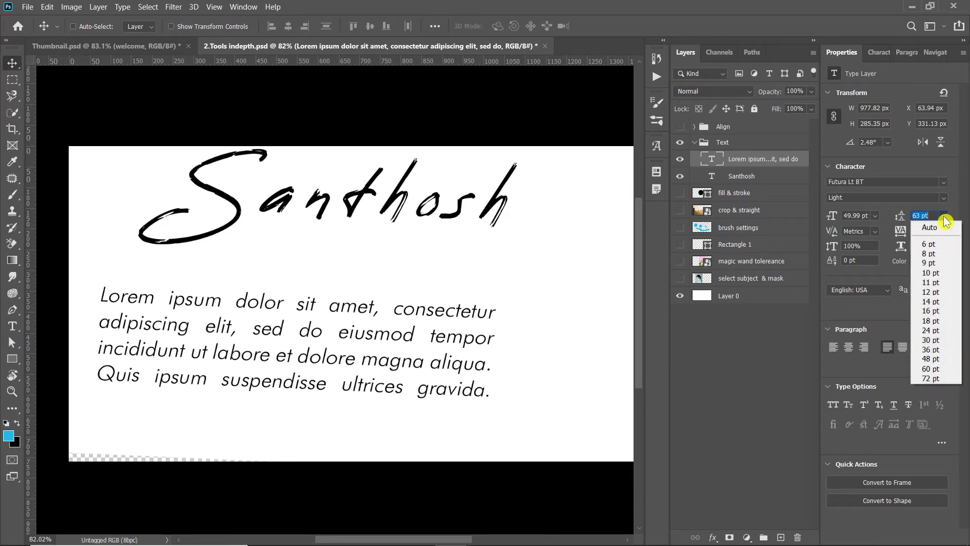
click(945, 221)
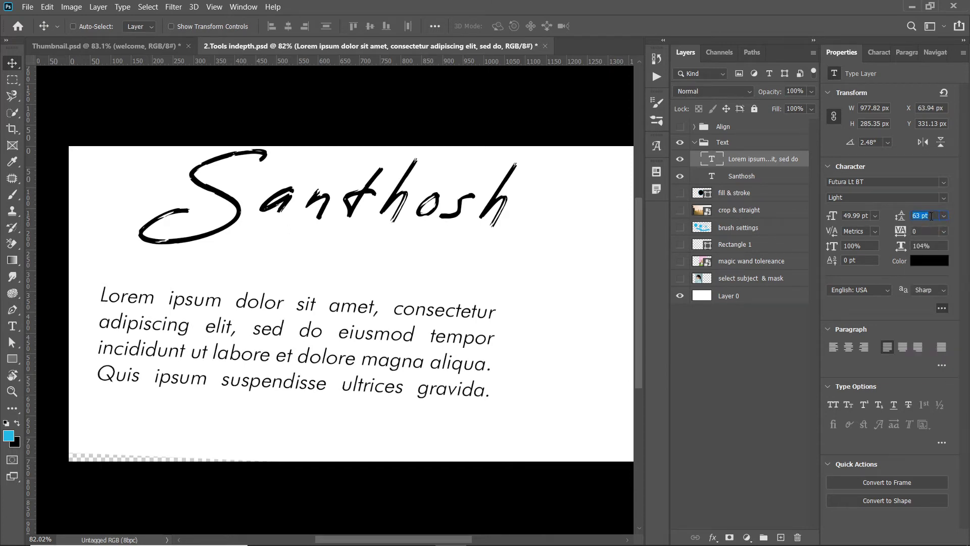
text(67)
key(Return)
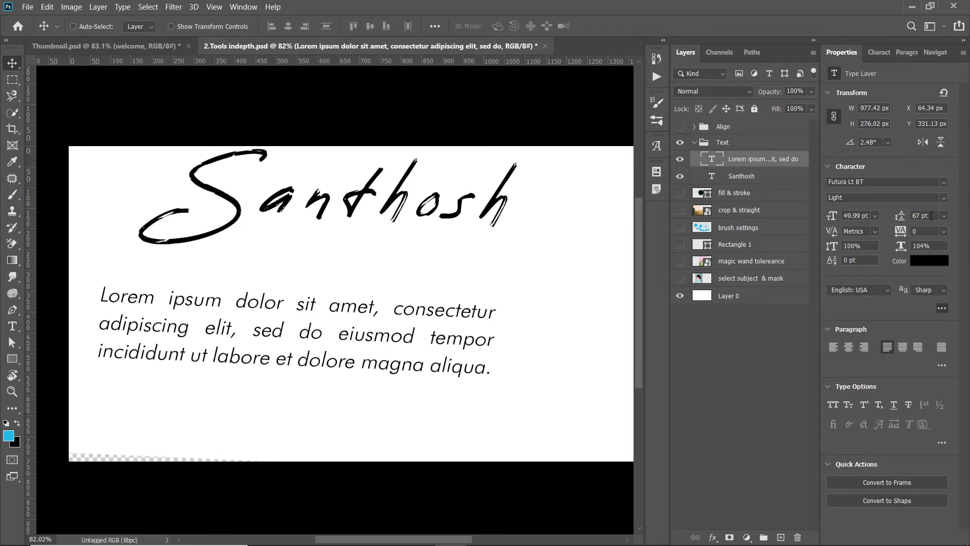
- Enlarge the paragraph's text box taller and wider so it reflows into three long lines
key(t)
click(353, 352)
key(ctrl+a)
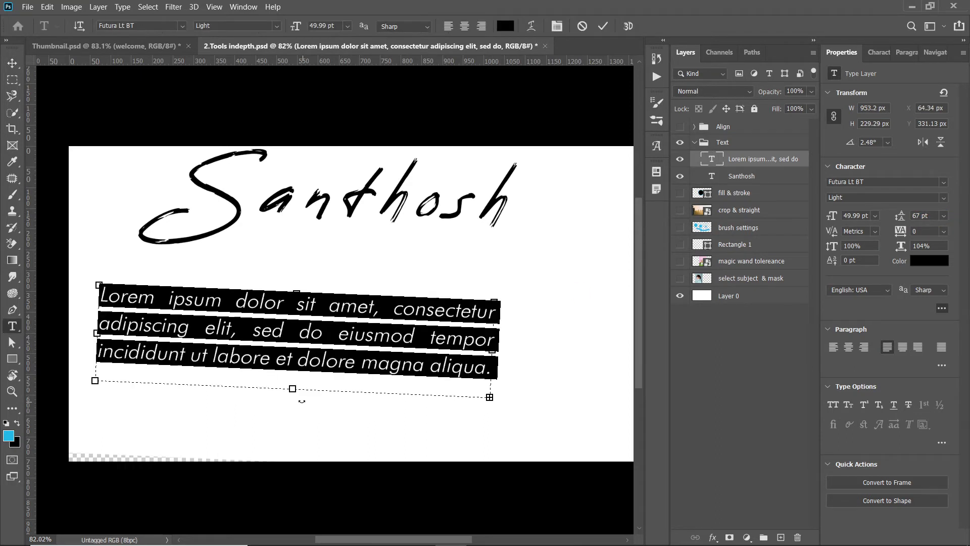
drag(292, 389, 294, 380)
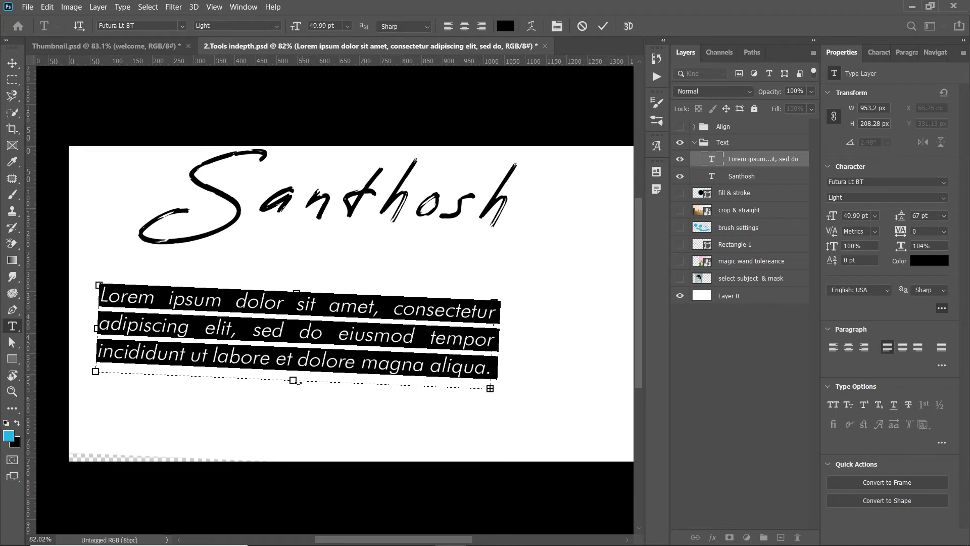
mouse_move(294, 384)
mouse_down()
mouse_move(295, 462)
mouse_move(293, 379)
mouse_up()
drag(495, 346, 615, 349)
key(ctrl+Return)
key(v)
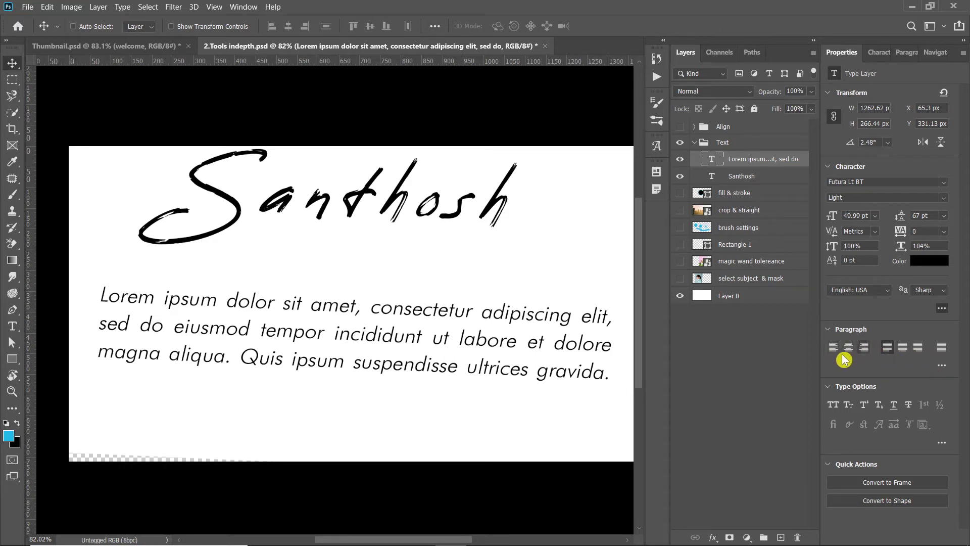
scroll(588, 351, down, 1)
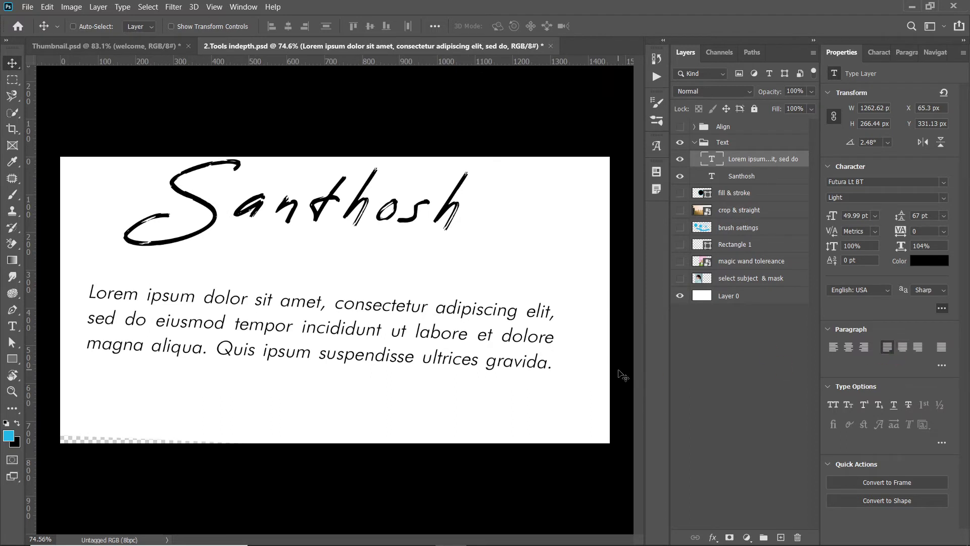
scroll(621, 372, up, 1)
click(835, 348)
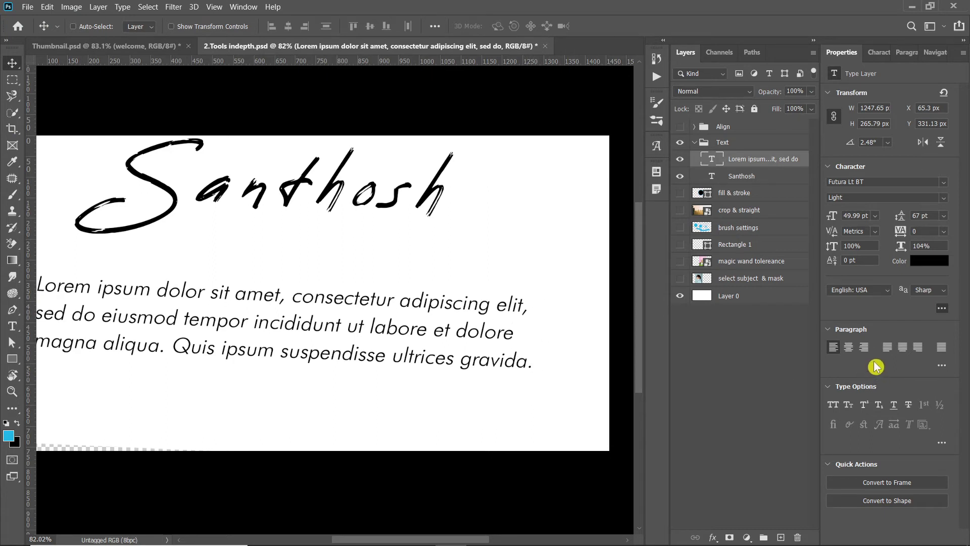
click(887, 347)
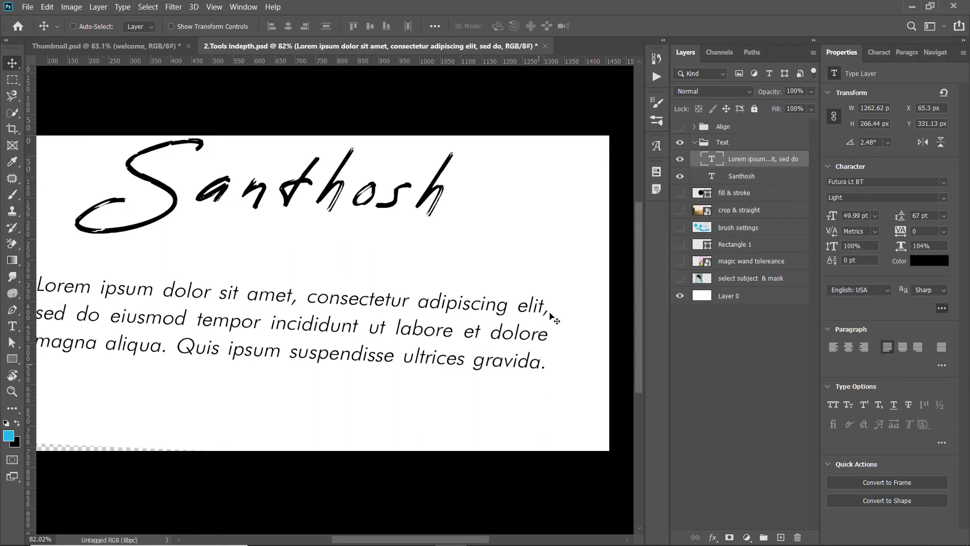
drag(368, 358, 418, 352)
scroll(418, 352, down, 1)
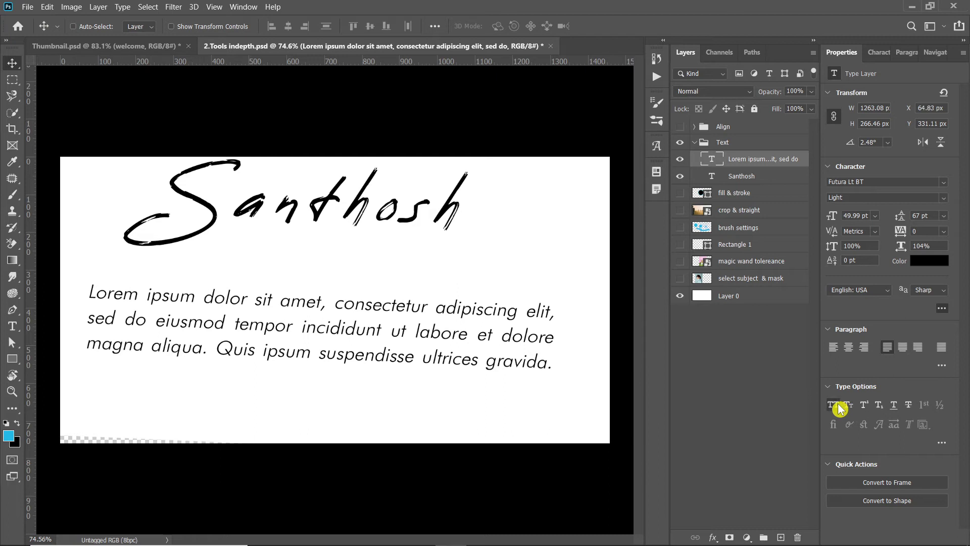
click(839, 407)
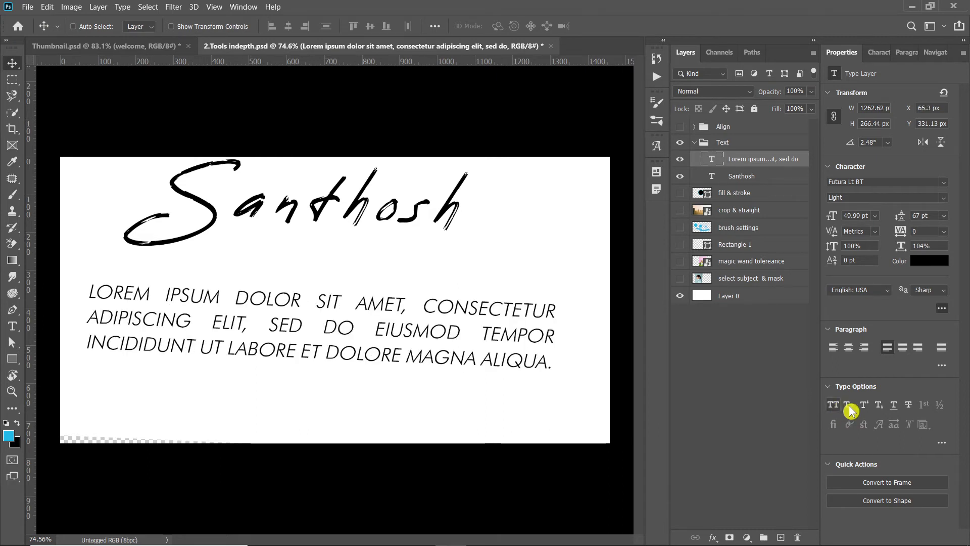
click(837, 406)
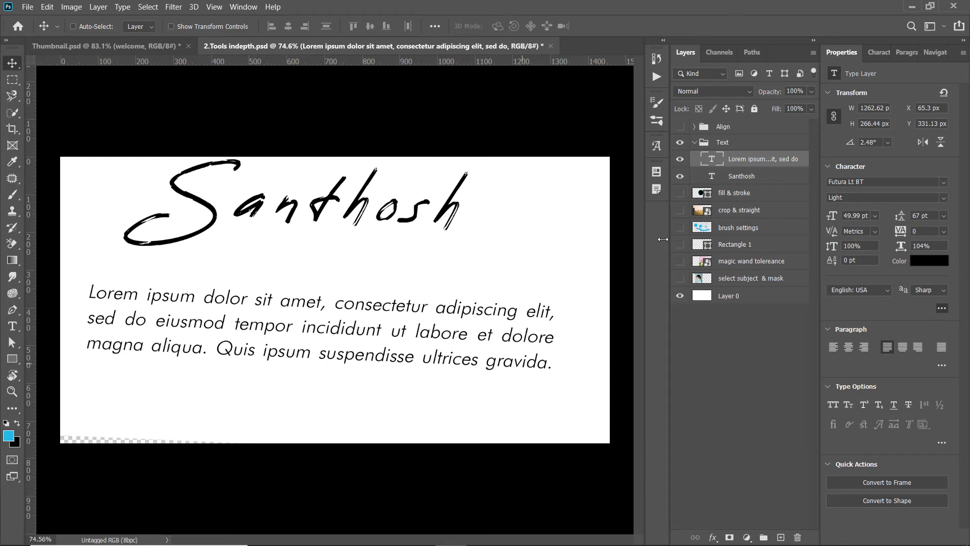
- Swap the Text group for the Align group and select its Lorem Ipsum, Menu and Santhosh layers
click(693, 142)
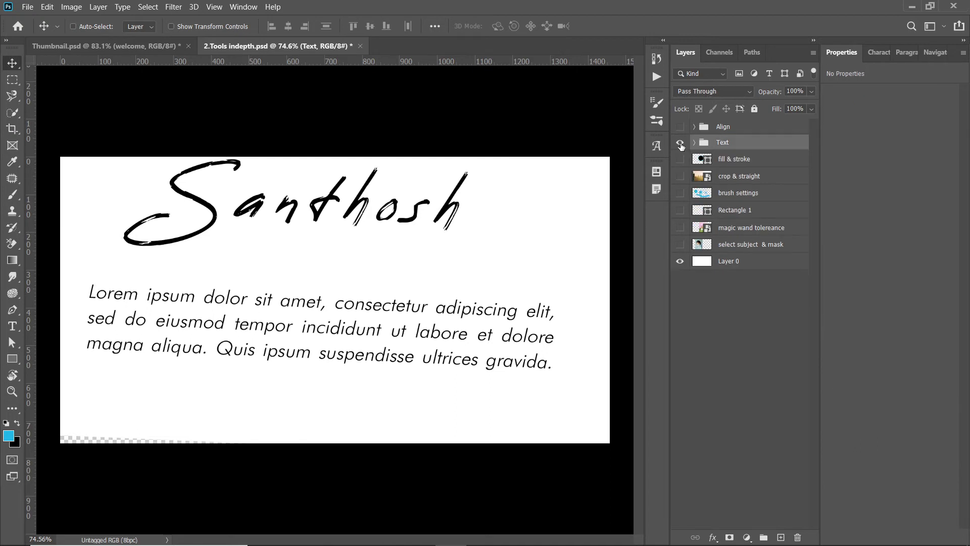
click(680, 143)
click(680, 126)
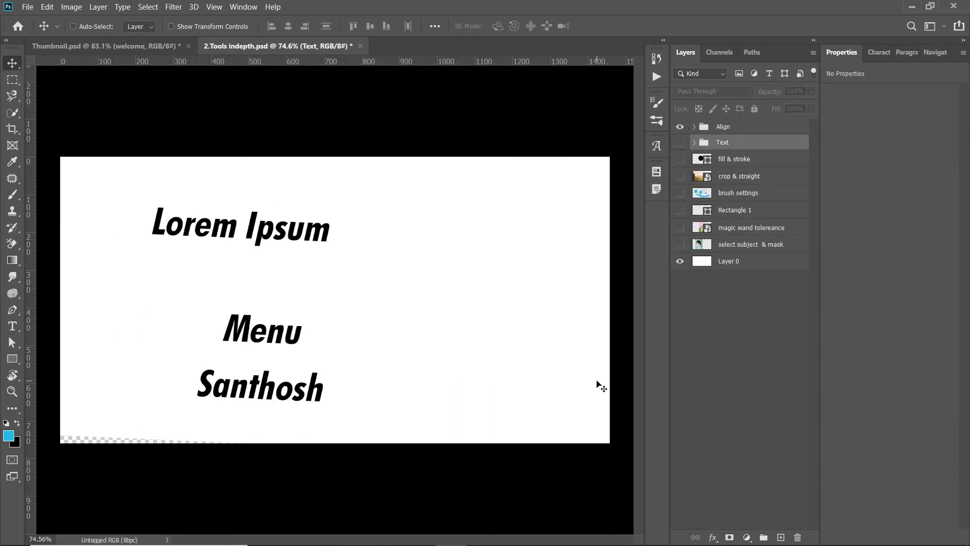
click(694, 127)
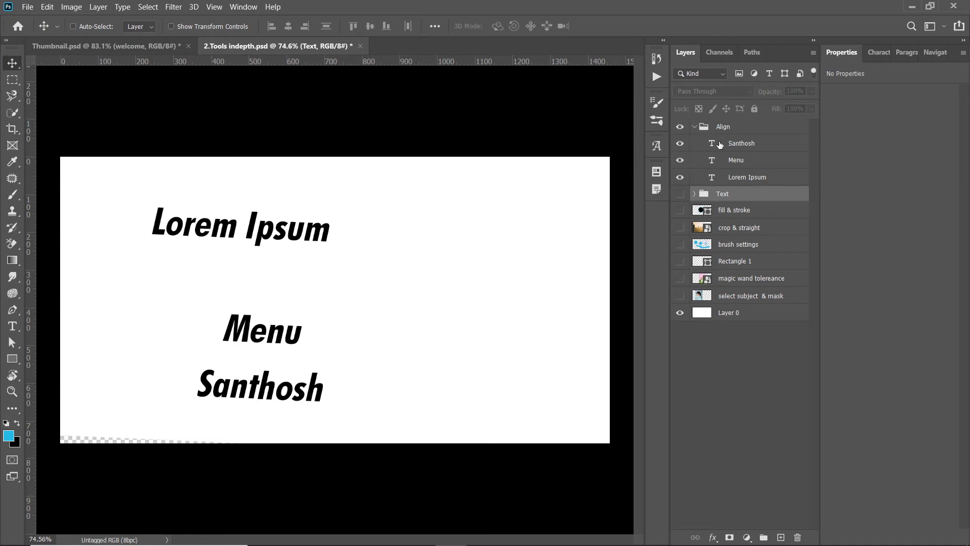
click(744, 148)
click(745, 184)
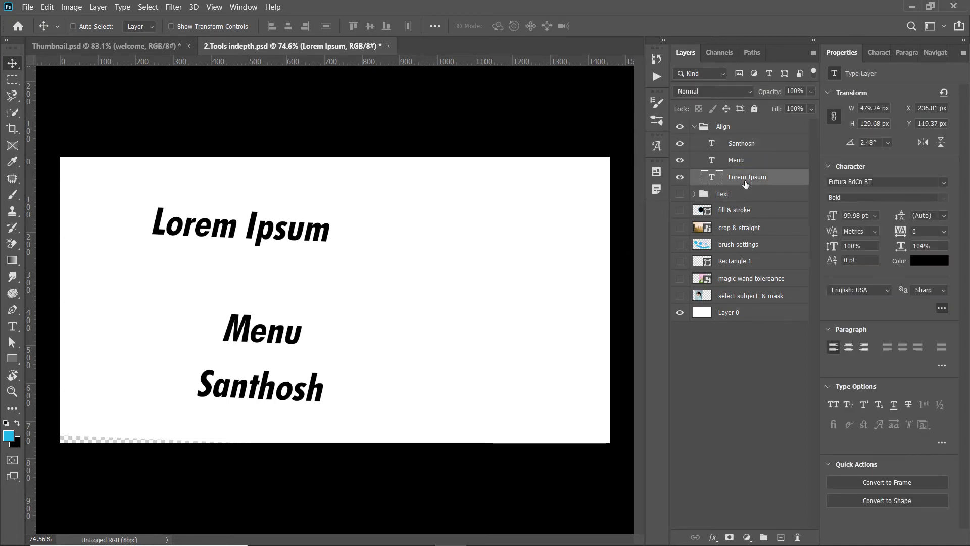
shift+click(746, 145)
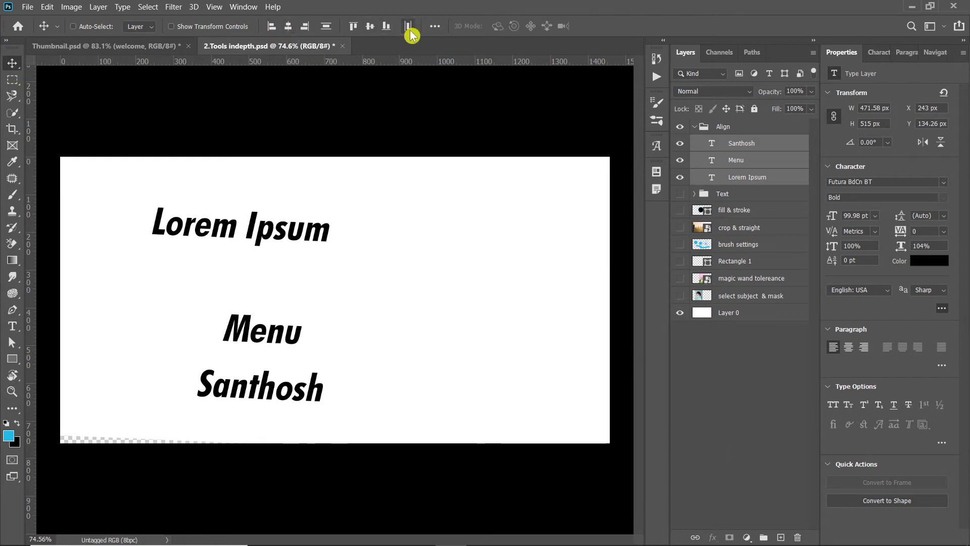
click(273, 28)
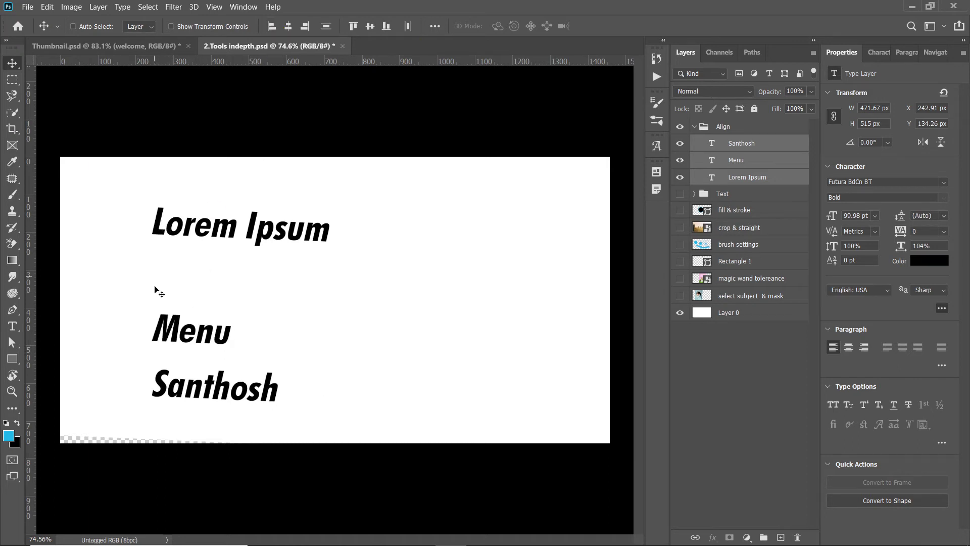
click(306, 27)
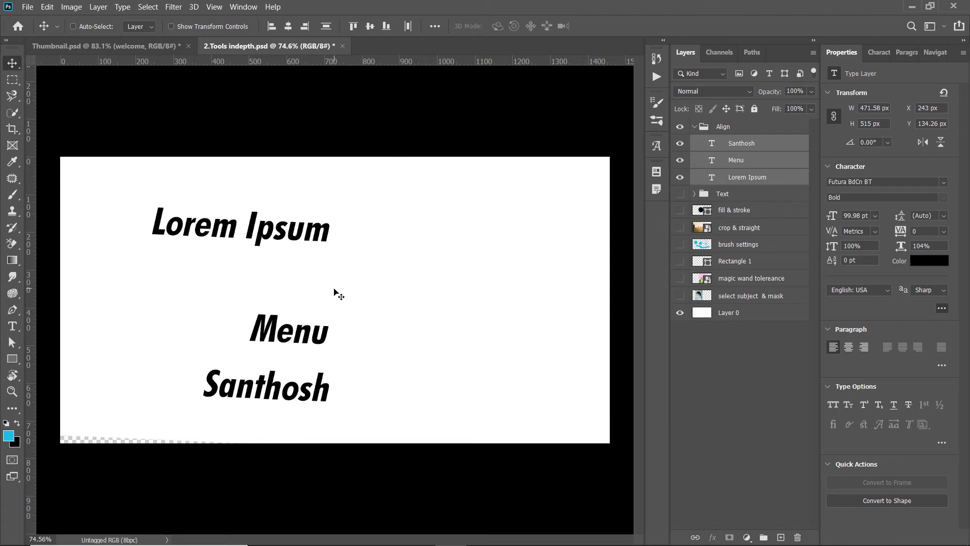
click(287, 27)
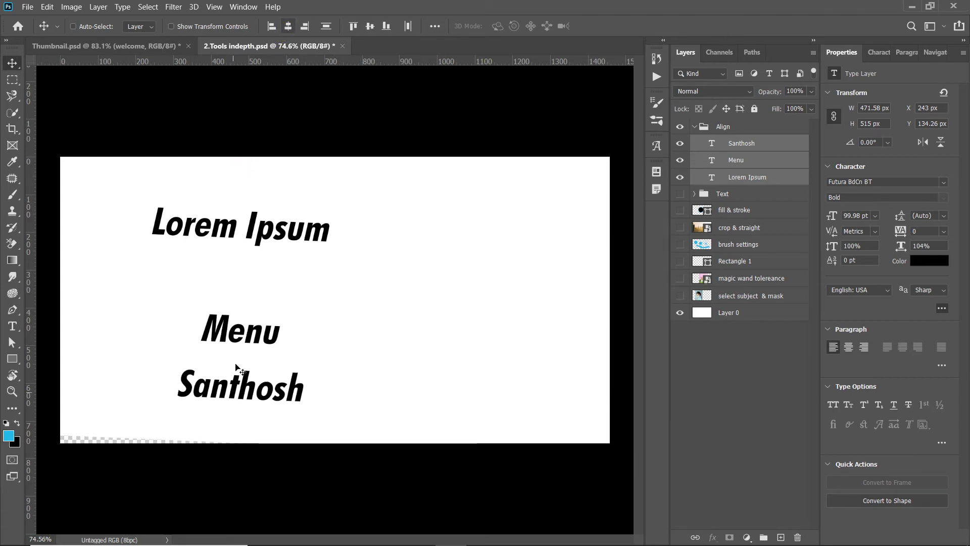
click(355, 28)
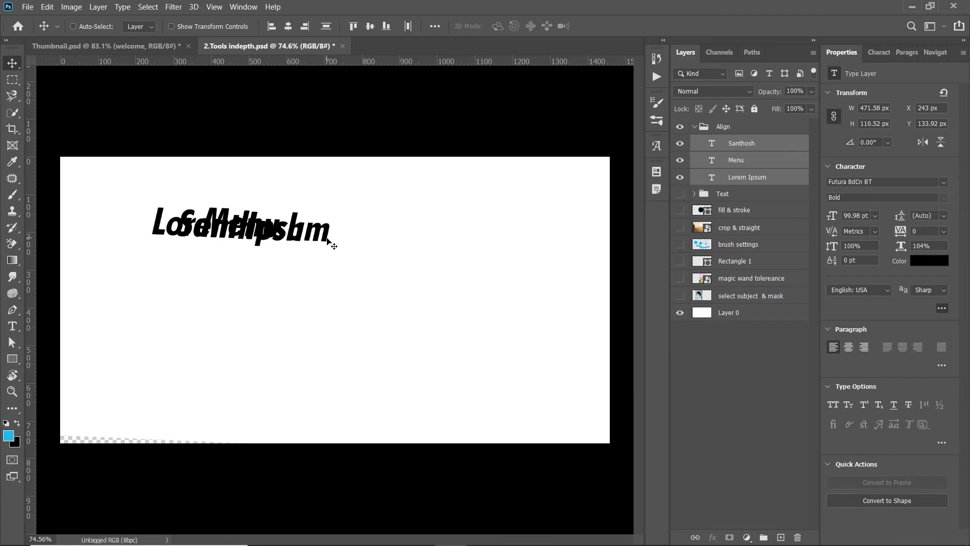
key(ctrl+z)
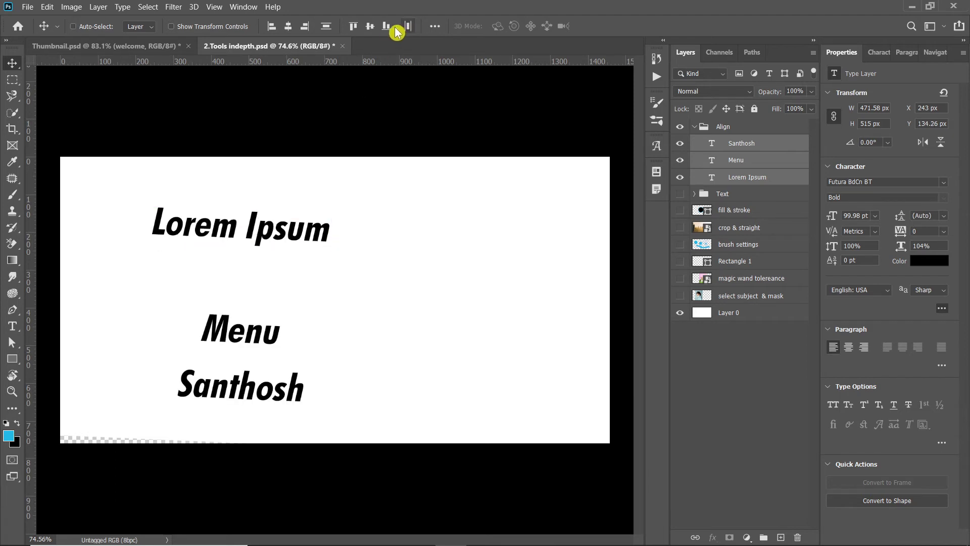
click(392, 29)
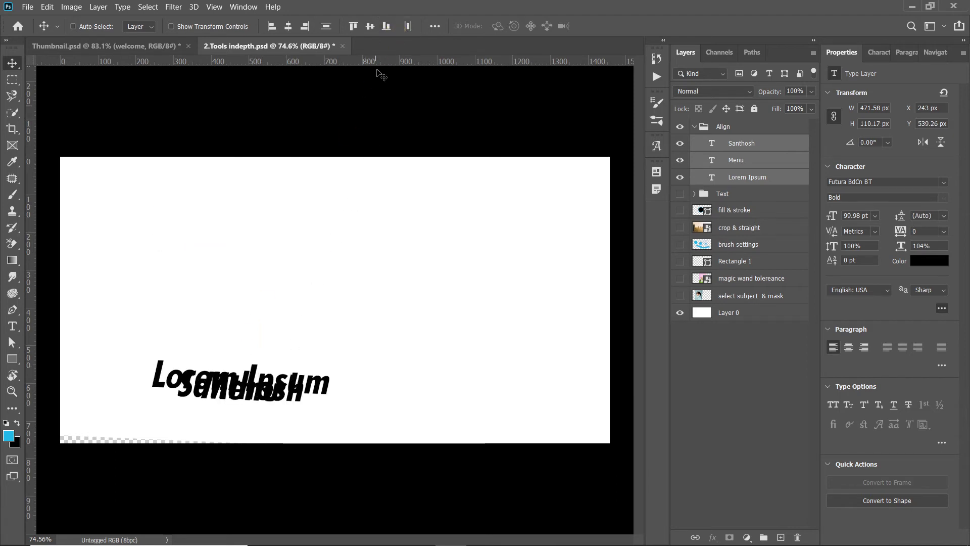
key(ctrl+z)
click(371, 30)
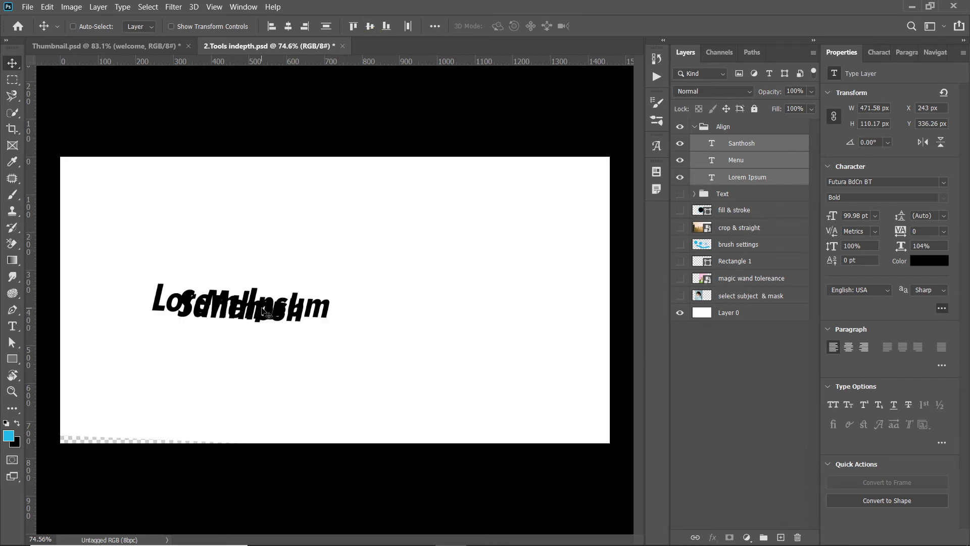
key(ctrl+z)
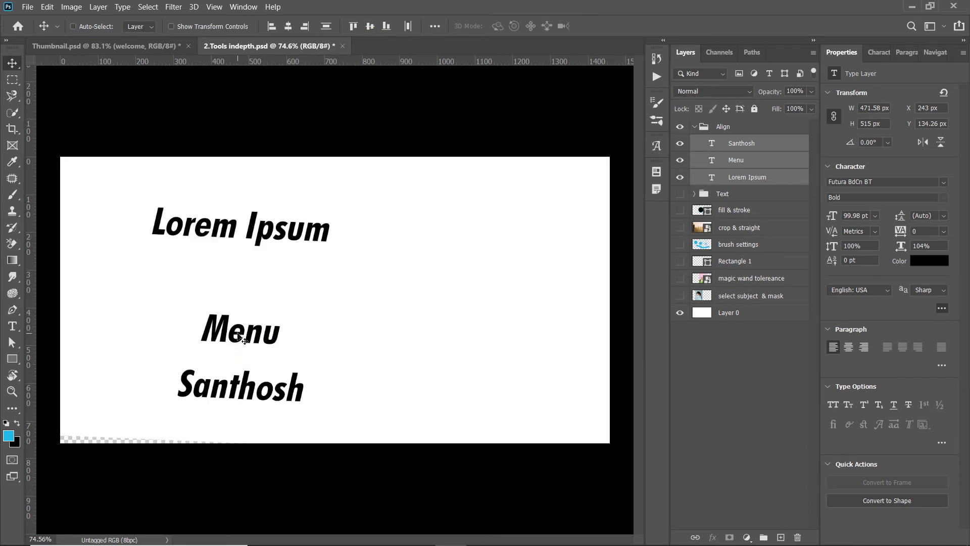
click(328, 27)
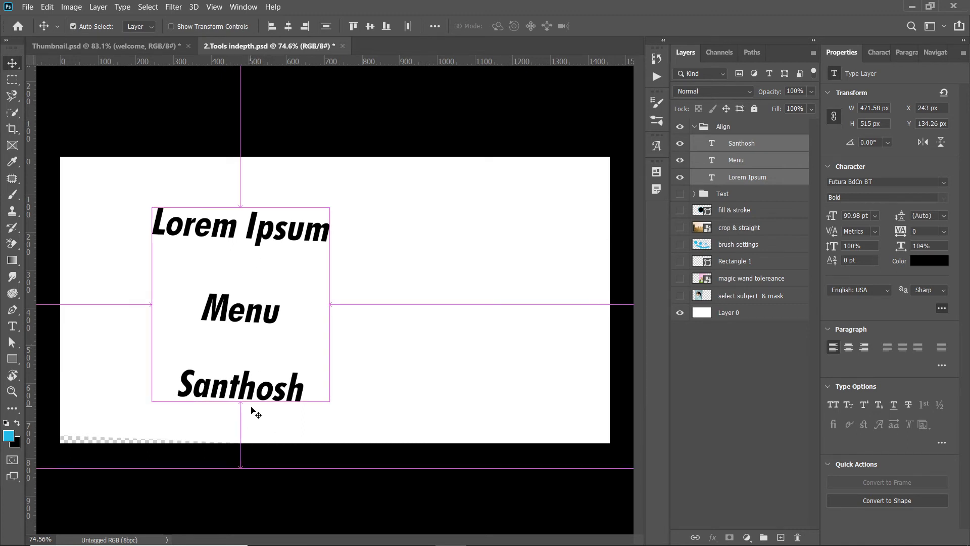
key(ctrl+z)
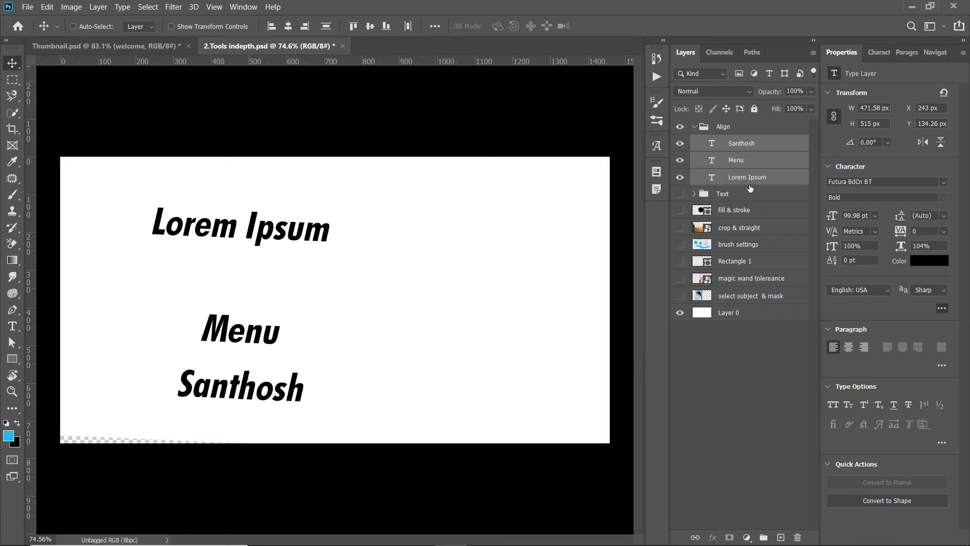
click(371, 27)
click(410, 27)
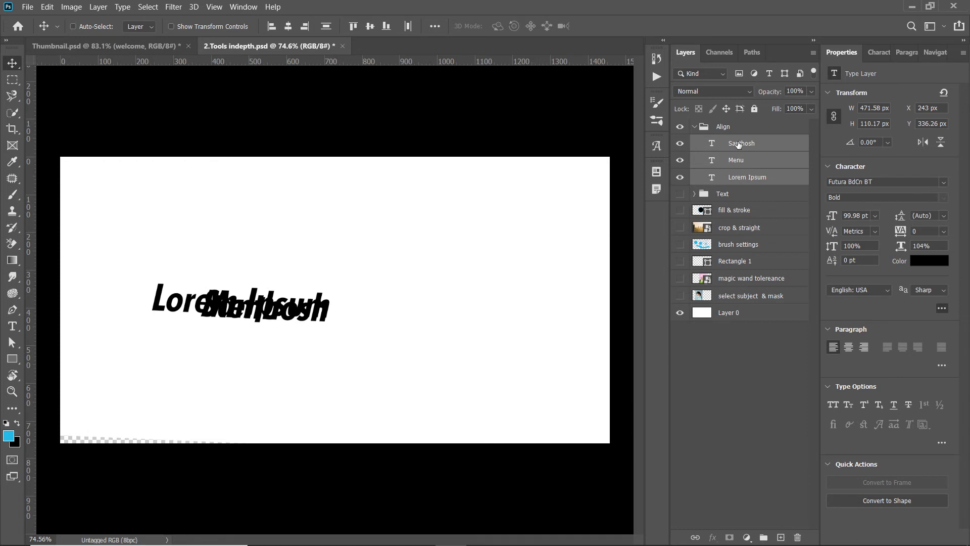
key(ctrl+z)
key(ctrl+z)
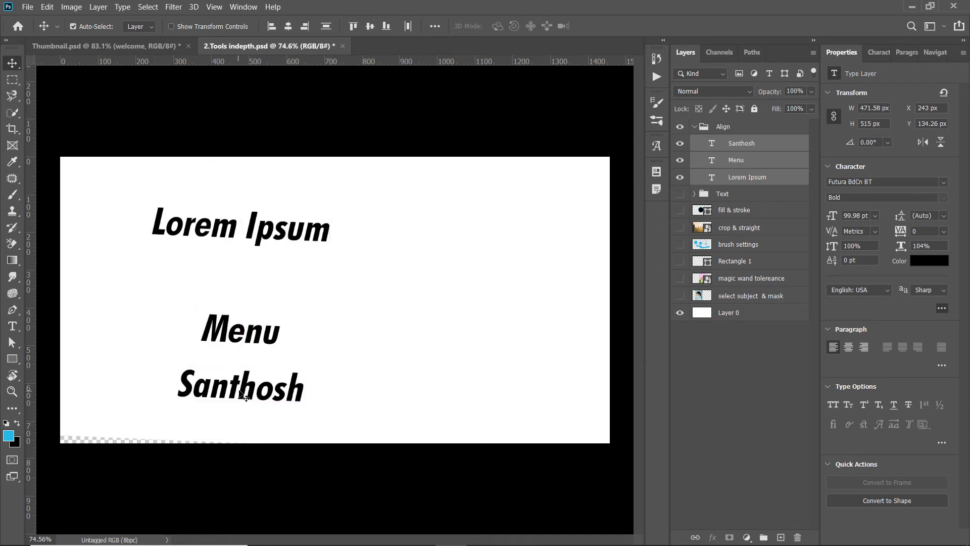
- Move Santhosh right and Lorem Ipsum left, then align vertical centers and distribute horizontal centers
drag(236, 392, 547, 380)
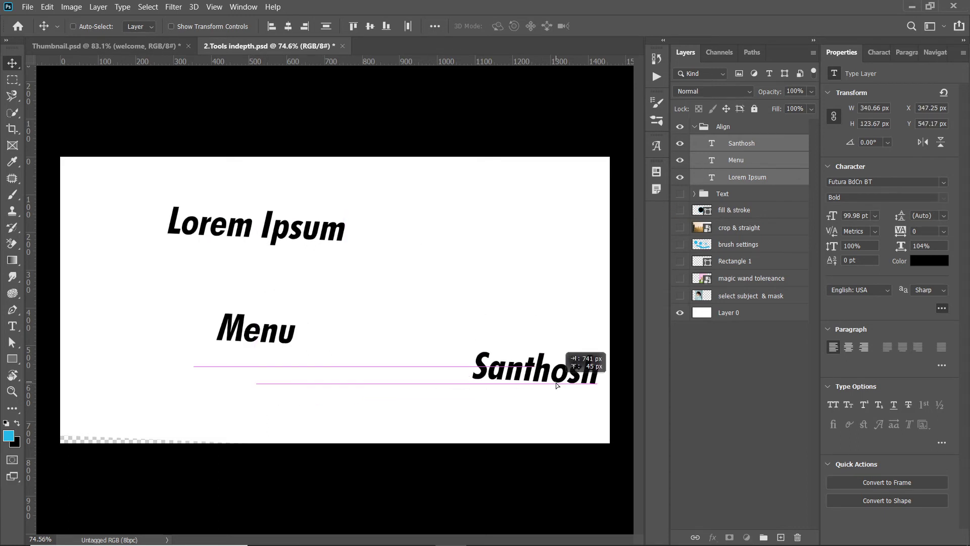
click(749, 177)
drag(298, 233, 200, 239)
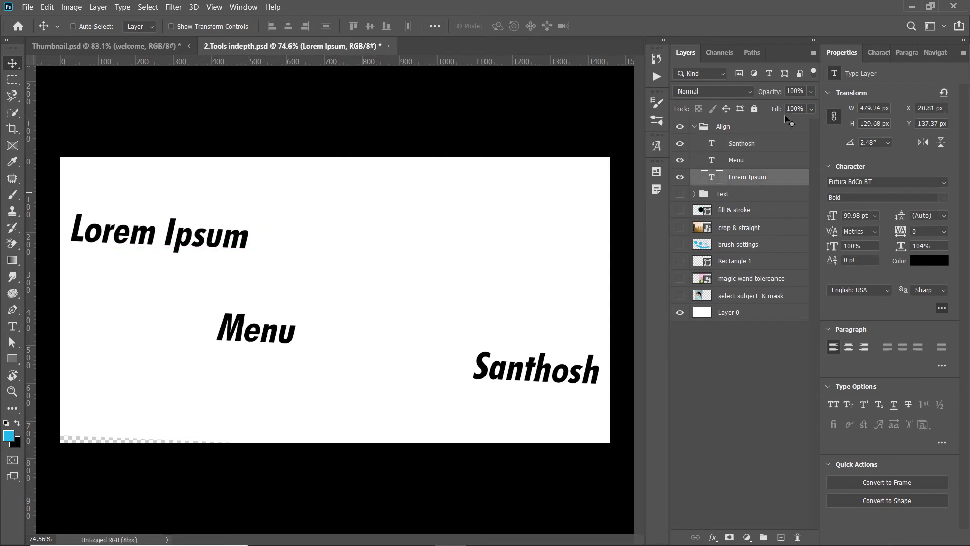
shift+click(750, 144)
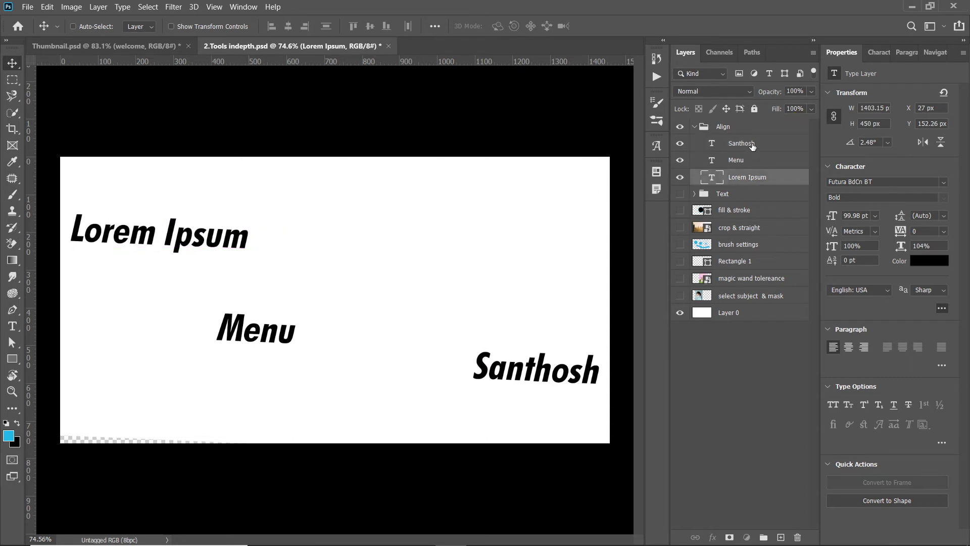
click(370, 27)
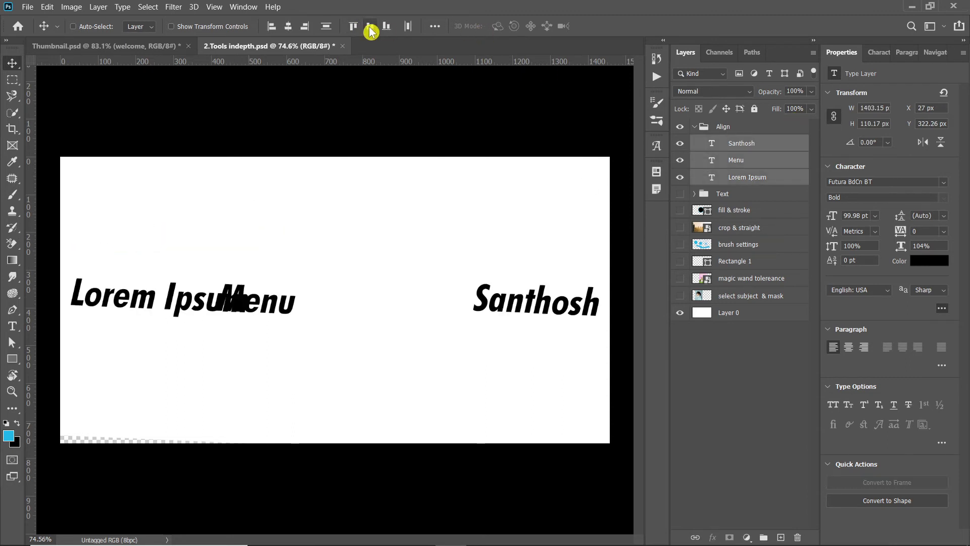
click(415, 26)
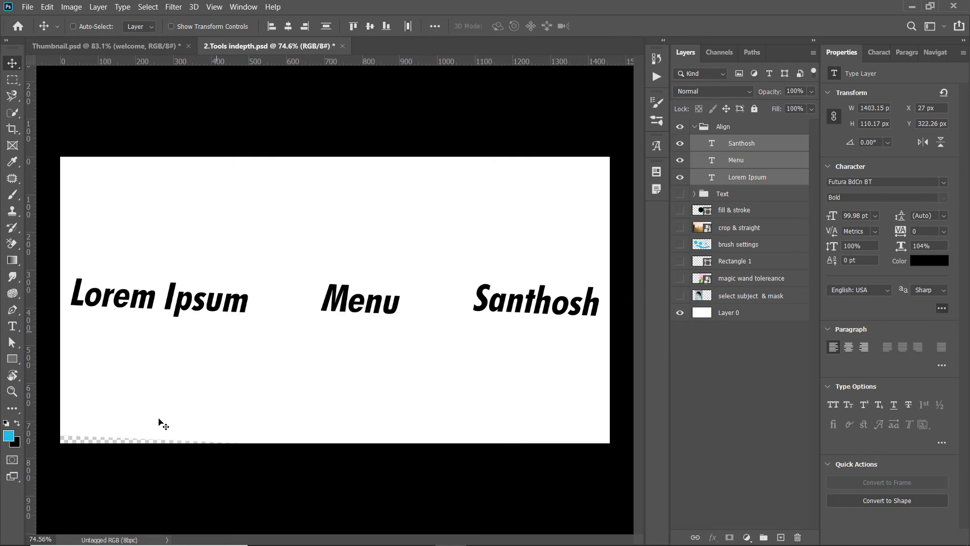
- Select the white background layer, enter Free Transform, and zoom out to view the canvas
ctrl+click(193, 411)
key(ctrl+t)
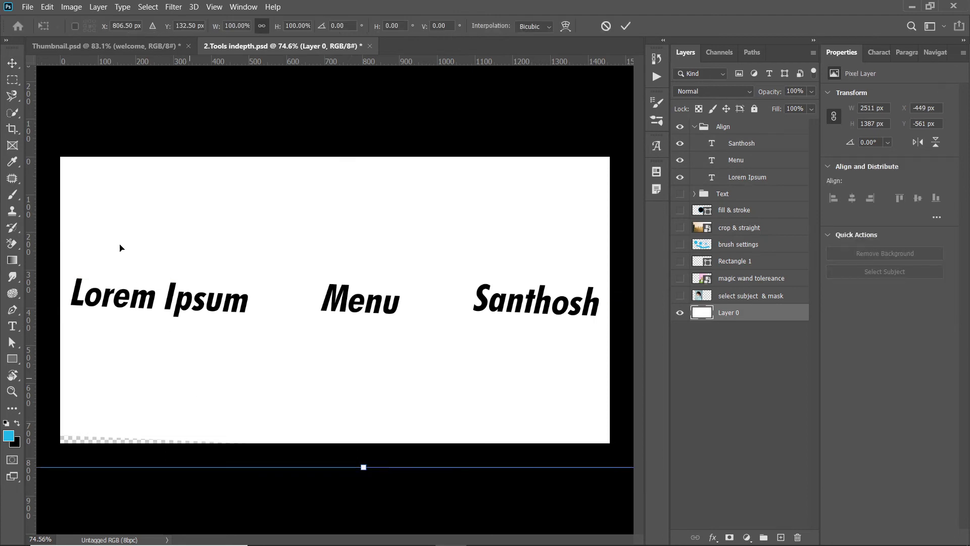
key(ctrl+minus)
key(Return)
- Tilt the canvas view to -1° with the Rotate View tool, then return to the Move tool
click(11, 390)
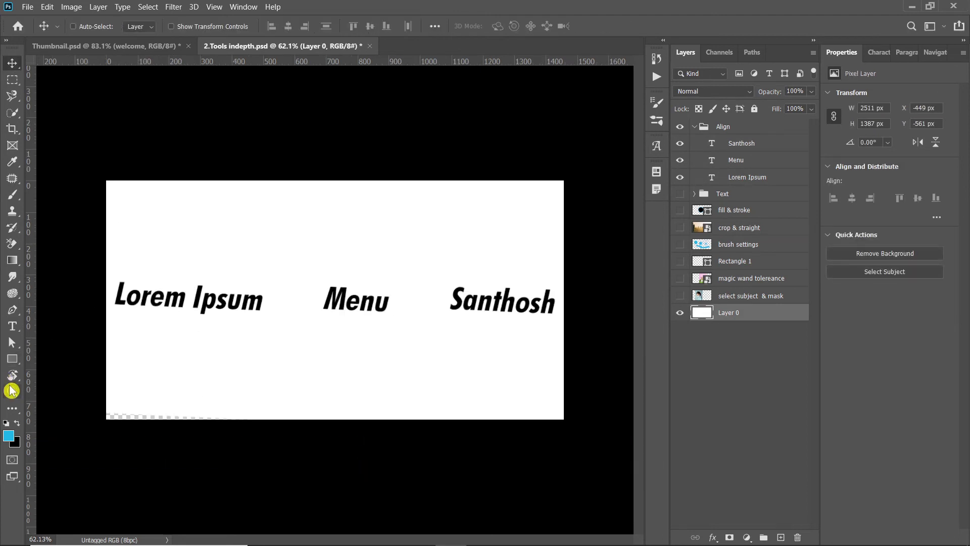
click(12, 375)
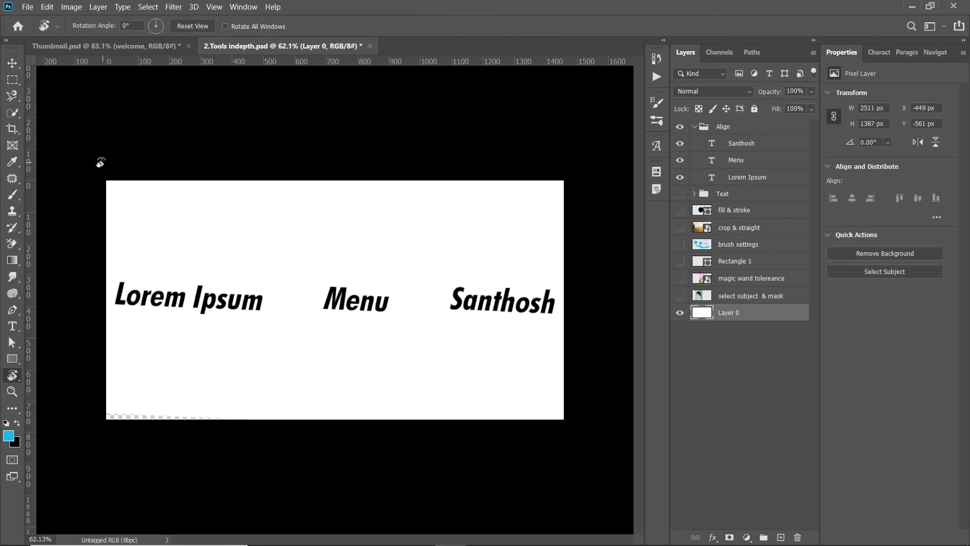
drag(100, 162, 95, 168)
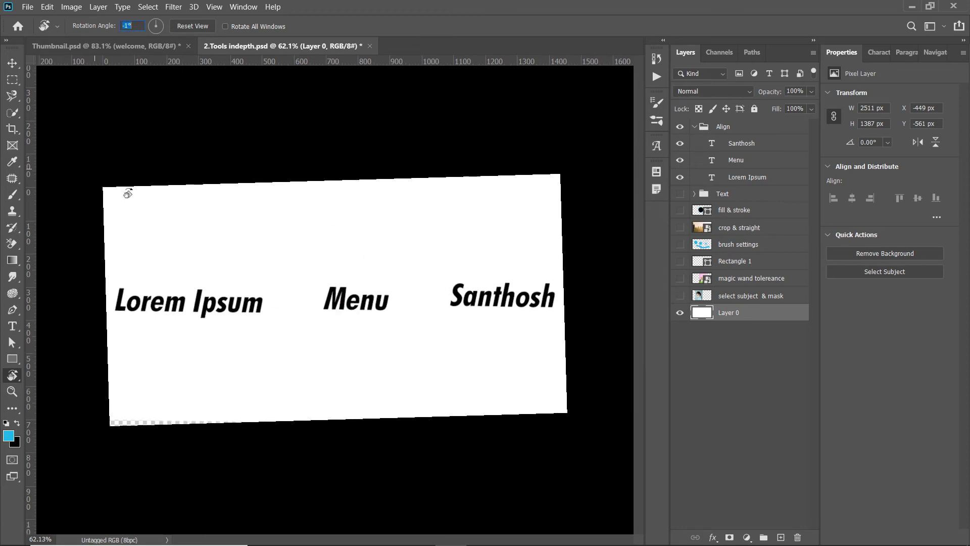
text(v)
key(Return)
key(Return)
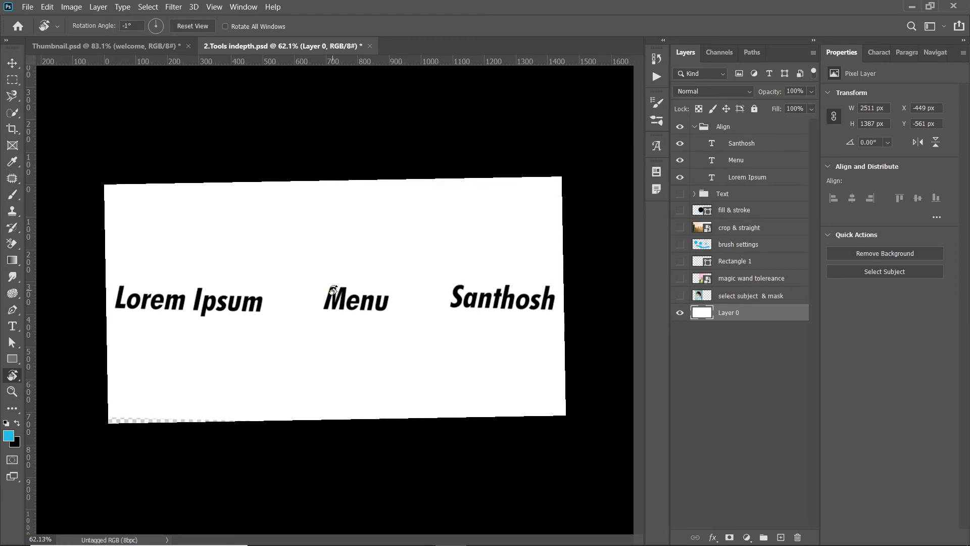
key(v)
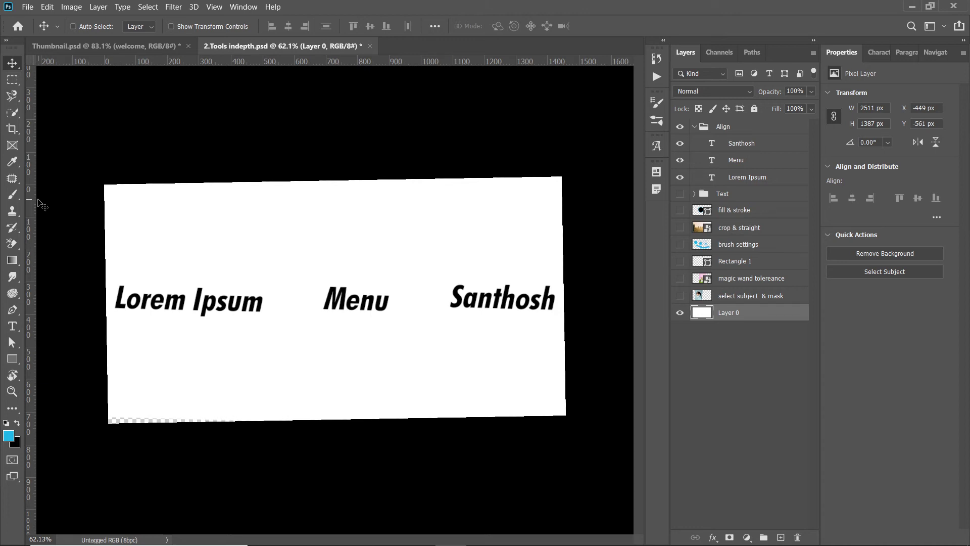
- Hide the Align group's text, show the man and dog photos, and move the dog to X 743 px
click(695, 126)
click(680, 126)
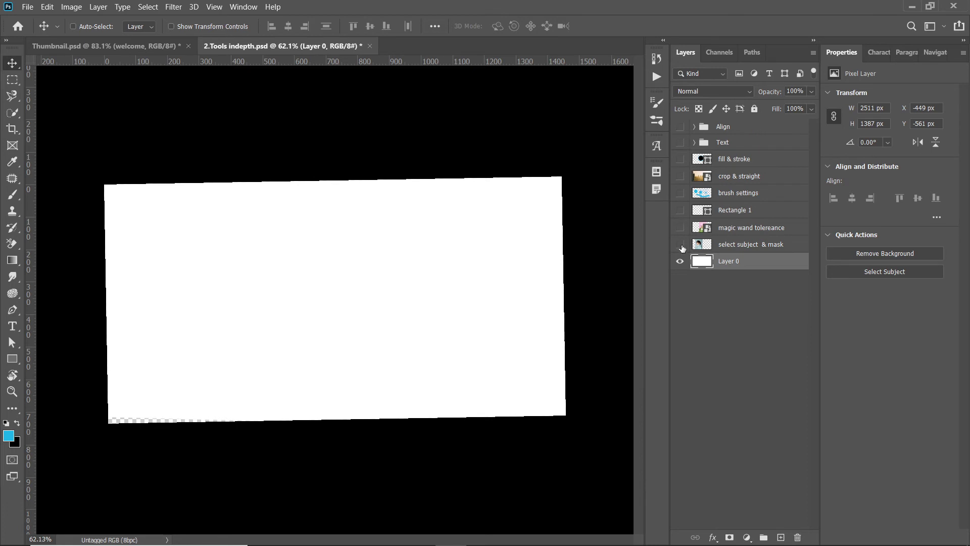
click(680, 246)
click(680, 228)
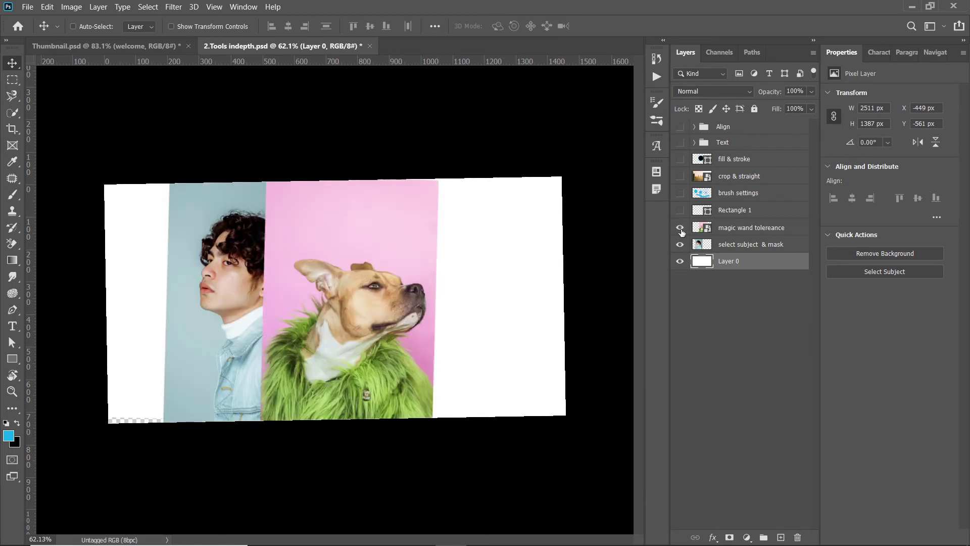
drag(318, 263, 433, 268)
scroll(433, 268, up, 3)
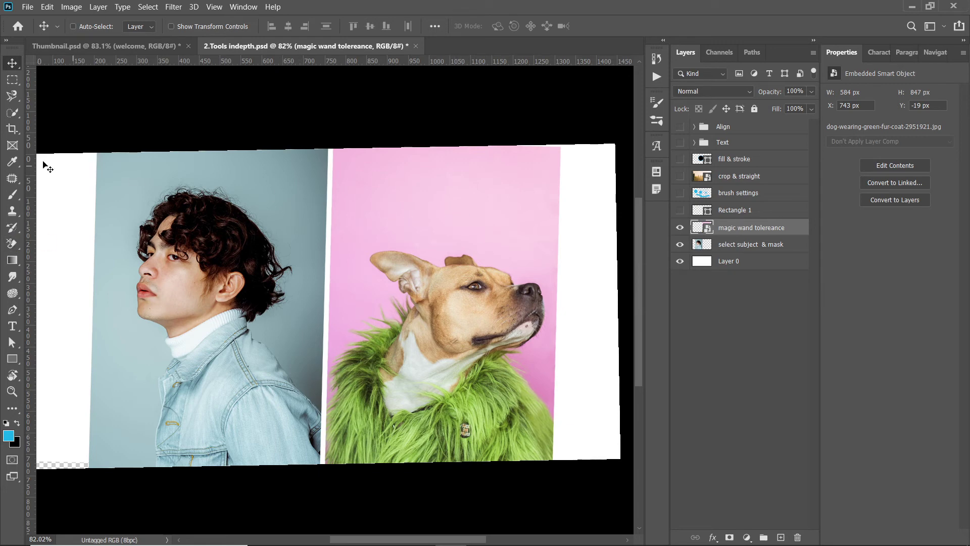
- Switch to the Magic Wand tool and select the dog photo's pink background at tolerance 30
click(13, 113)
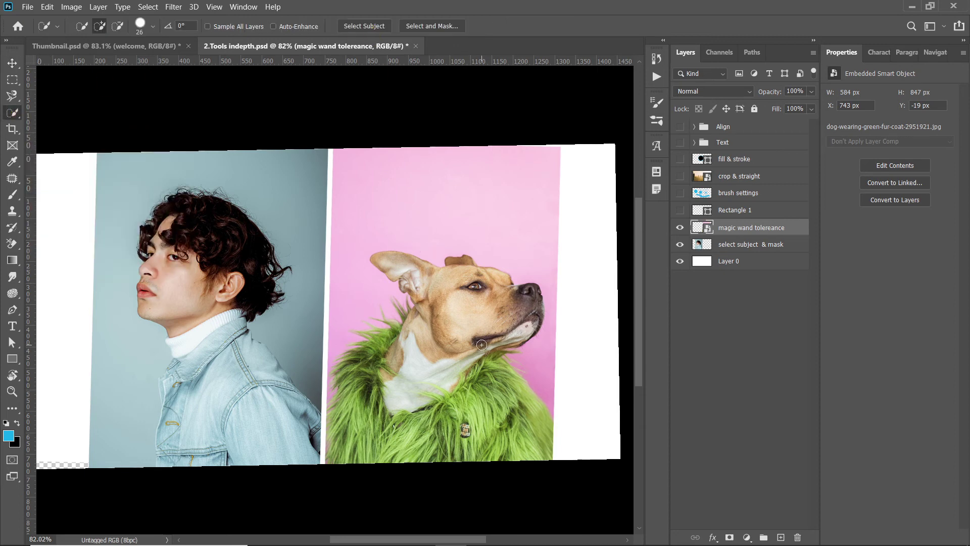
right_click(13, 118)
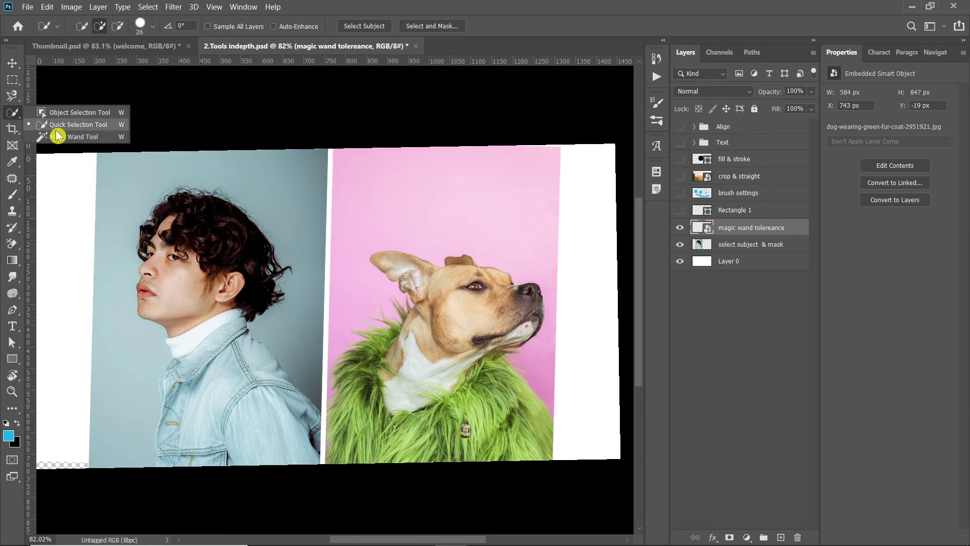
click(57, 137)
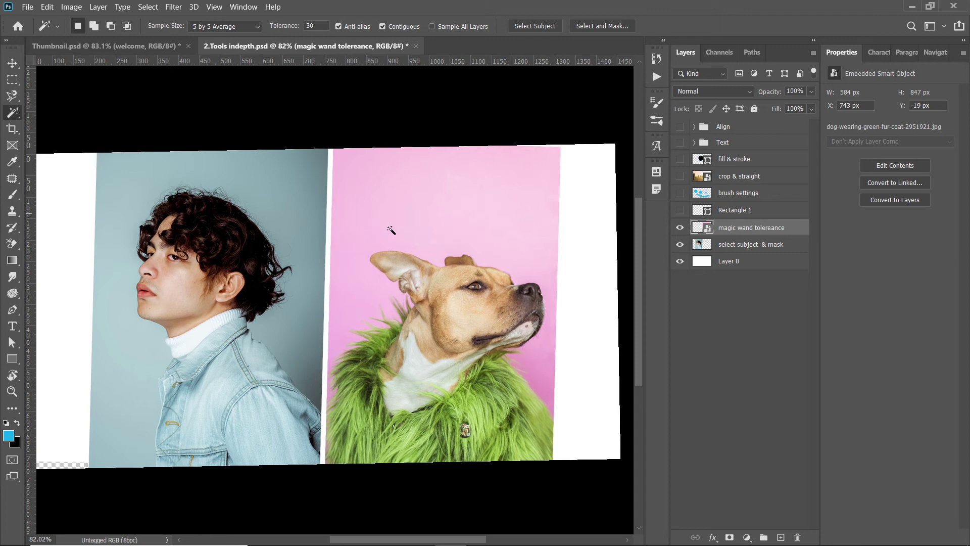
click(364, 187)
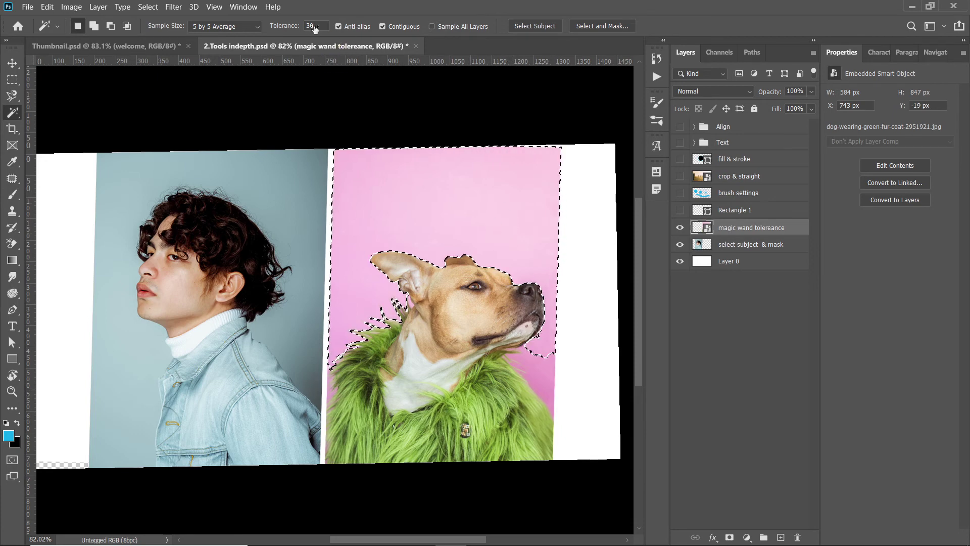
- Compare Magic Wand selections of the pink background at tolerance 100 and tolerance 10
key(ctrl+d)
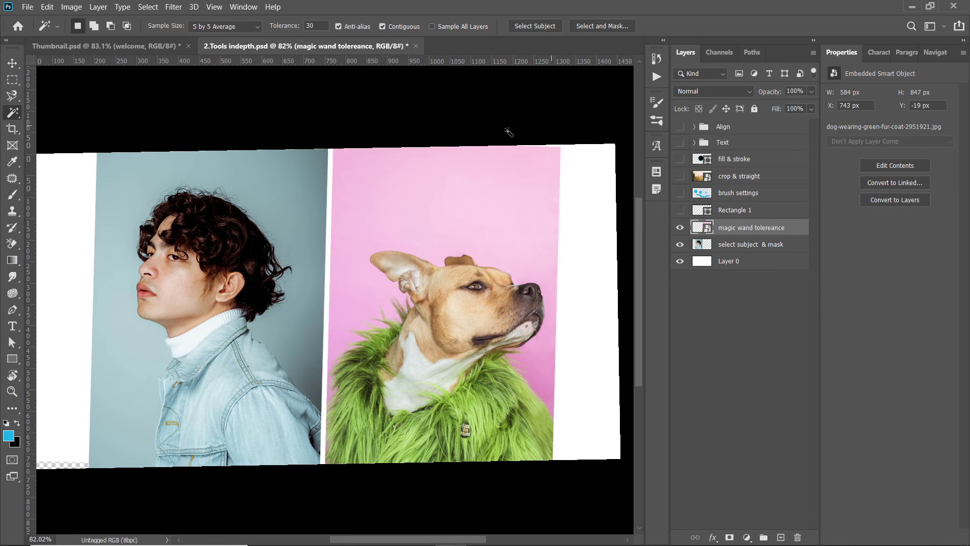
click(277, 27)
click(355, 171)
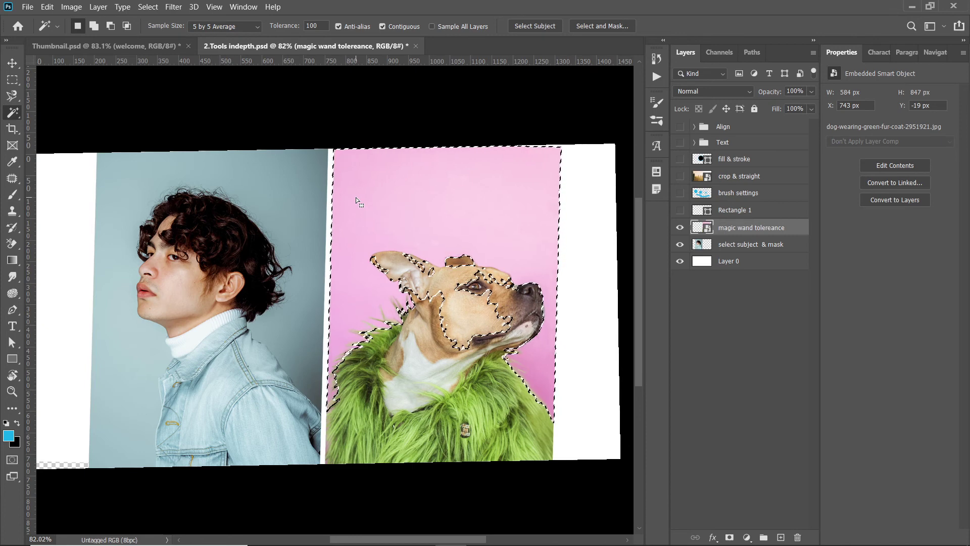
key(ctrl+d)
click(323, 25)
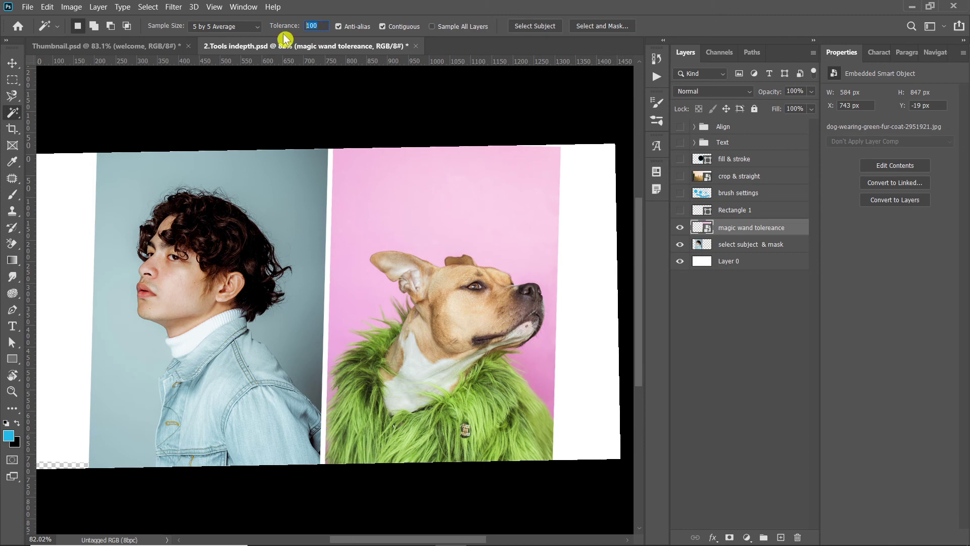
click(351, 170)
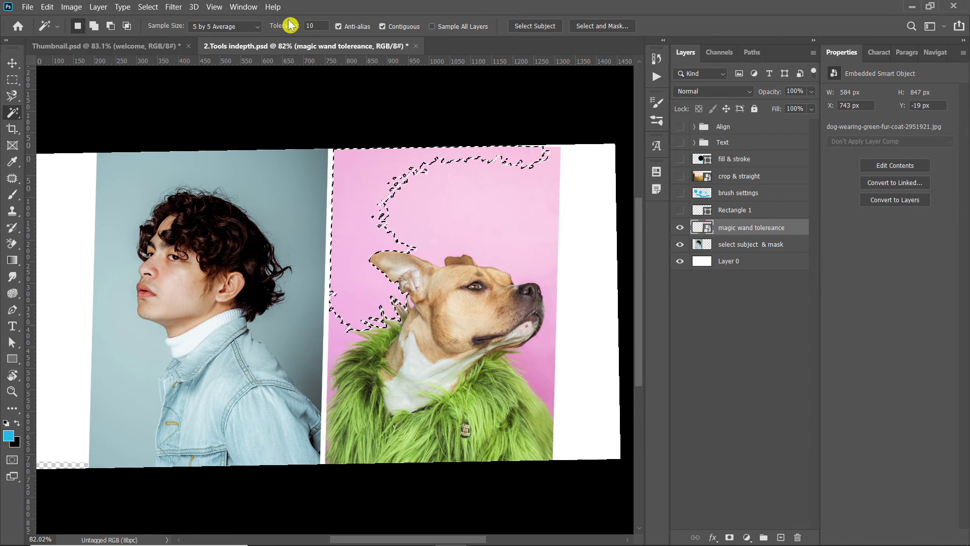
- Deselect, toggle Contiguous off and back on, and make the Rectangle 1 layer visible
key(ctrl+d)
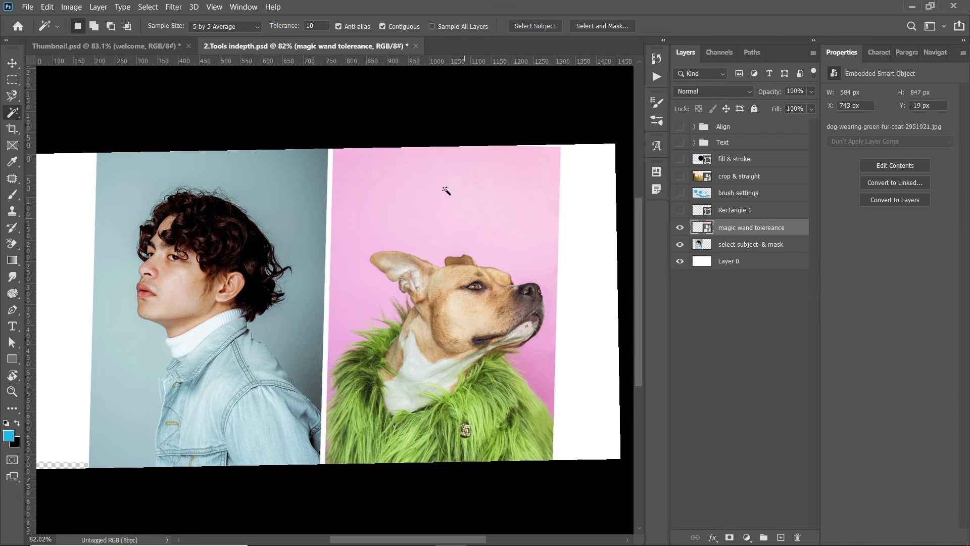
click(384, 27)
click(384, 26)
click(680, 210)
- Move the red bar onto the dog's head and convert both layers into smart object Rectangle 1
key(v)
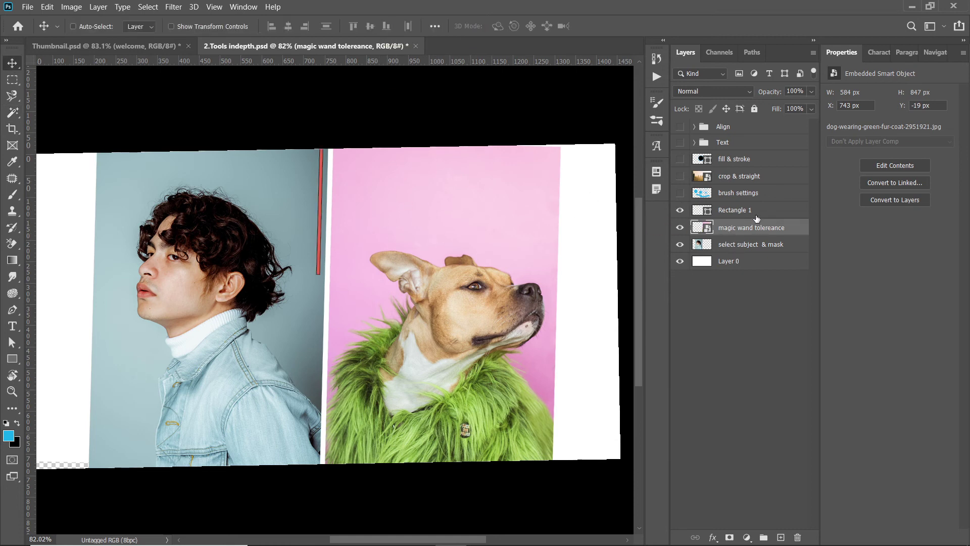
drag(319, 206, 453, 208)
right_click(737, 219)
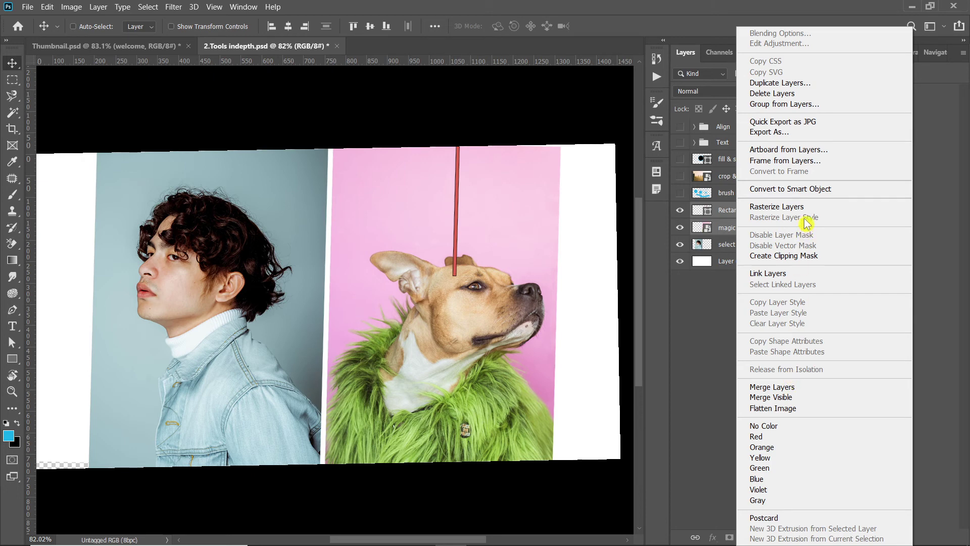
click(805, 189)
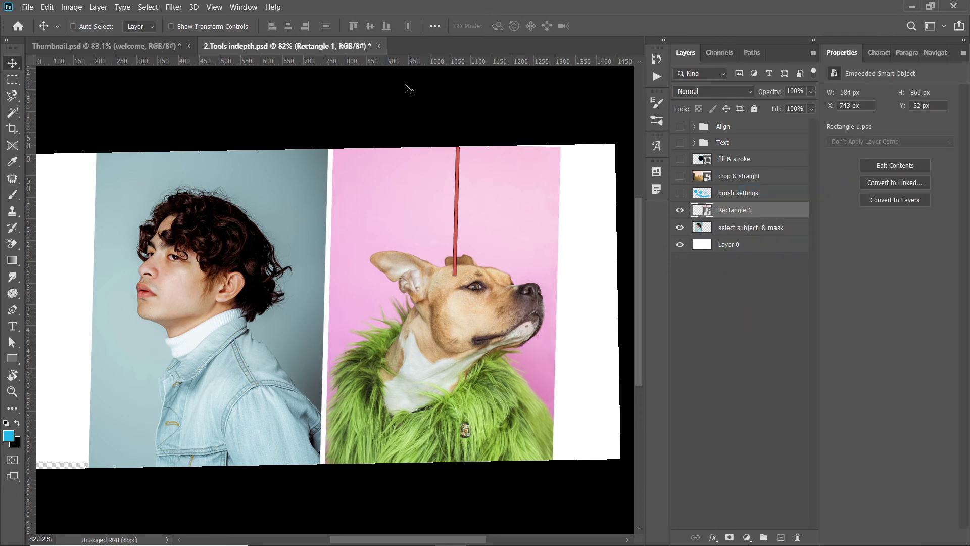
click(12, 115)
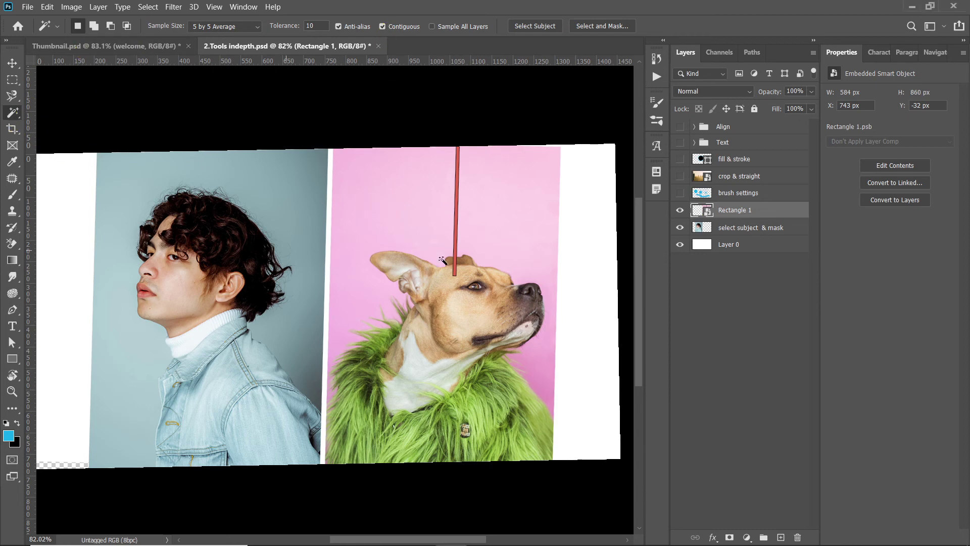
- Raise the Magic Wand tolerance to 30 and retest it on the pink background
click(364, 201)
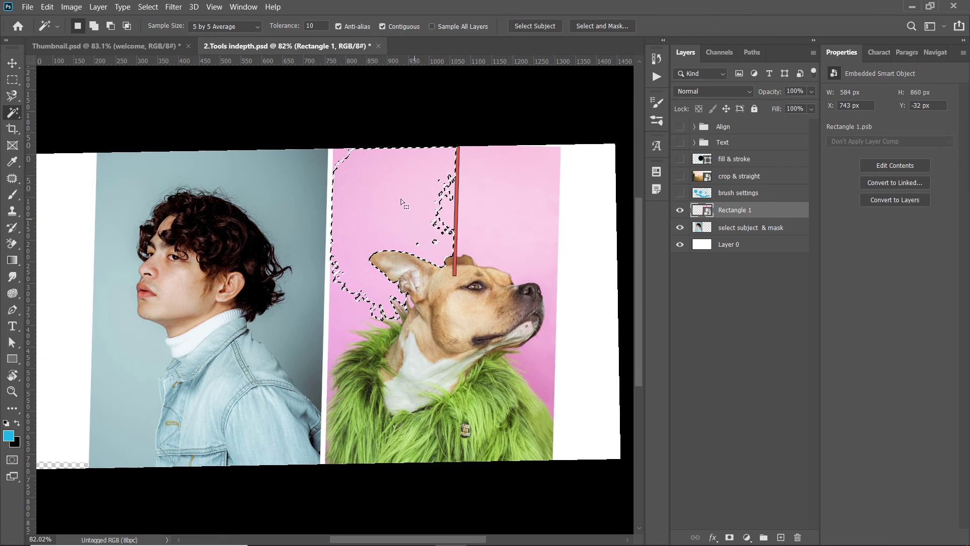
key(ctrl+d)
click(287, 27)
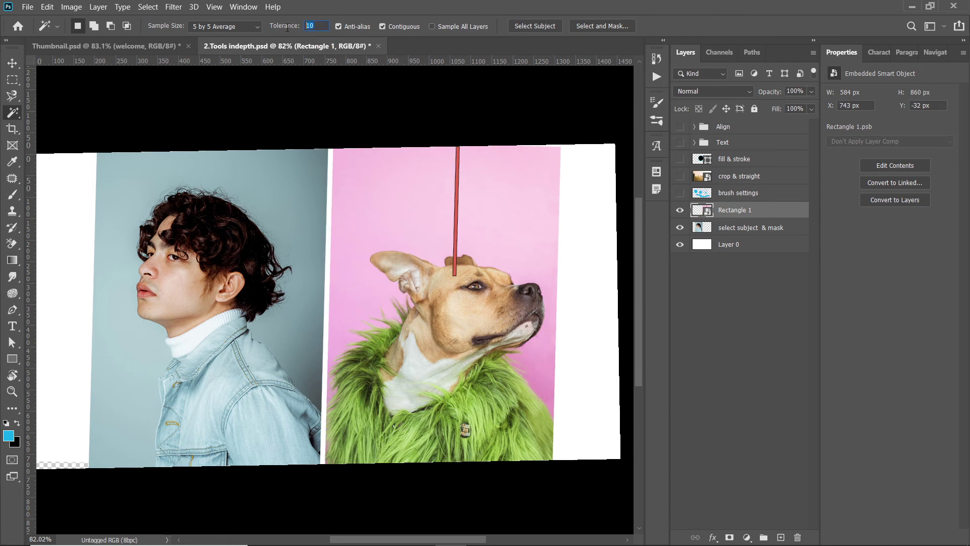
text(30)
click(379, 195)
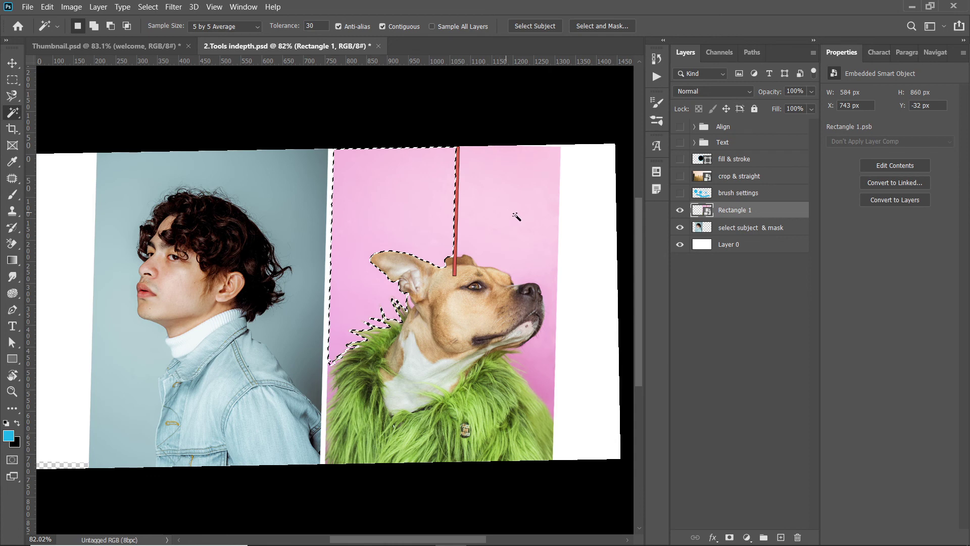
key(ctrl+d)
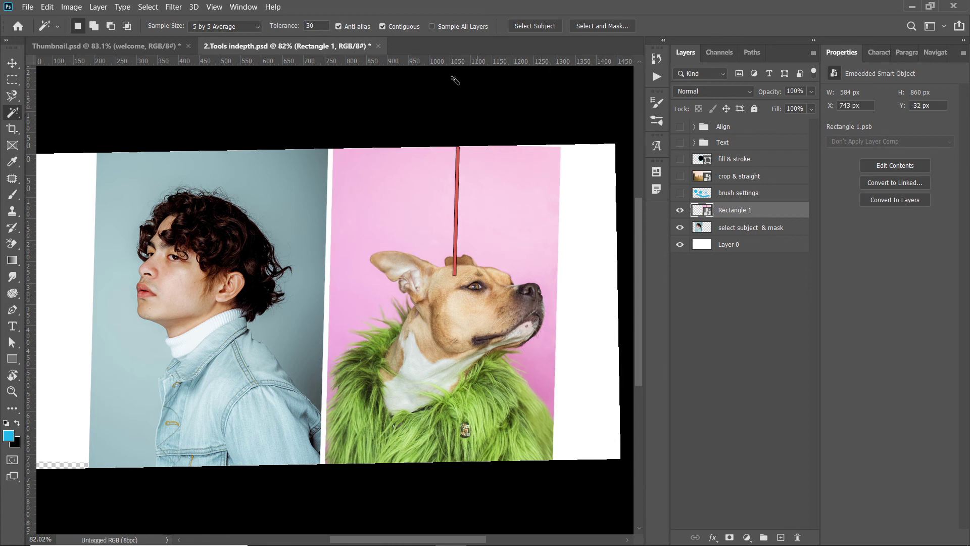
- Turn off Contiguous, select every pink area in the photo, then deselect and recentre the collage
click(383, 26)
click(386, 195)
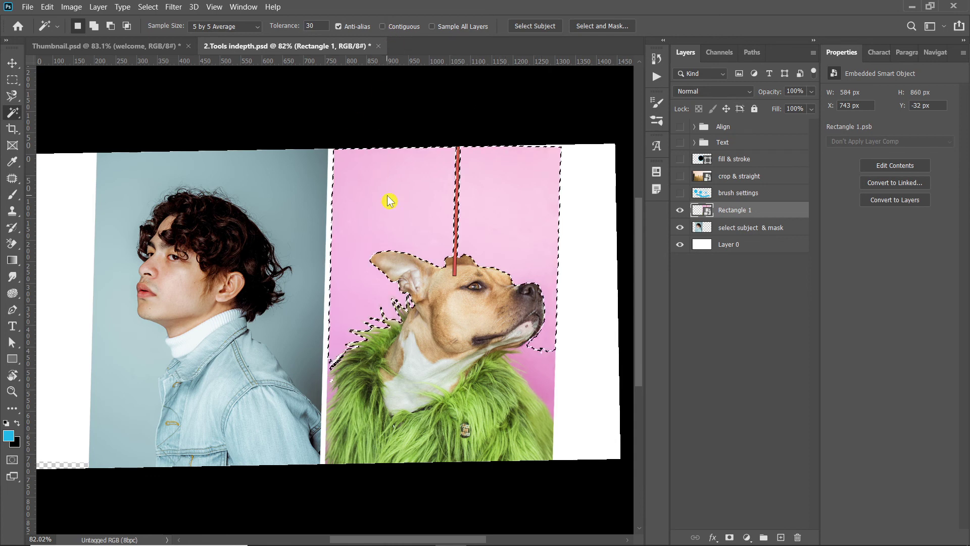
scroll(407, 210, up, 5)
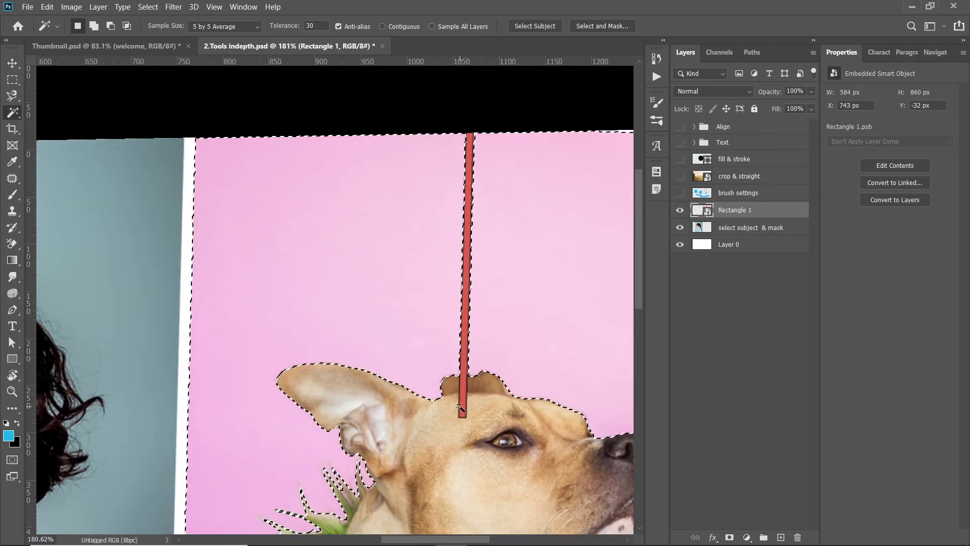
scroll(462, 426, down, 2)
key(ctrl+d)
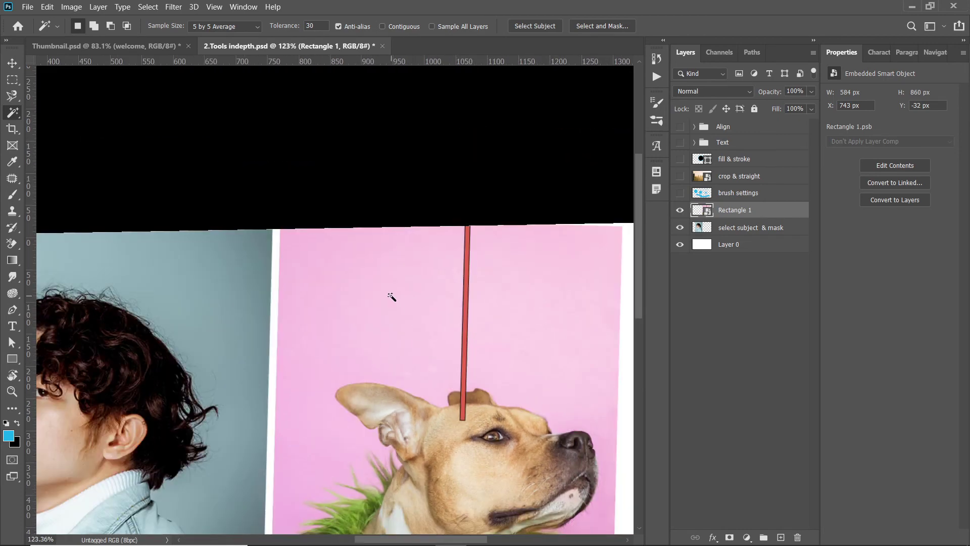
scroll(391, 297, down, 1)
drag(400, 305, 422, 223)
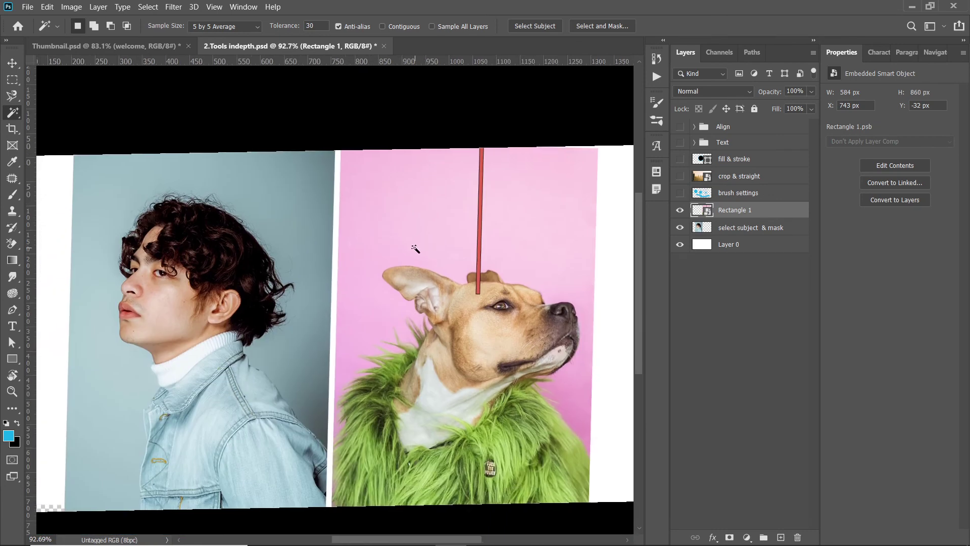
scroll(416, 248, down, 1)
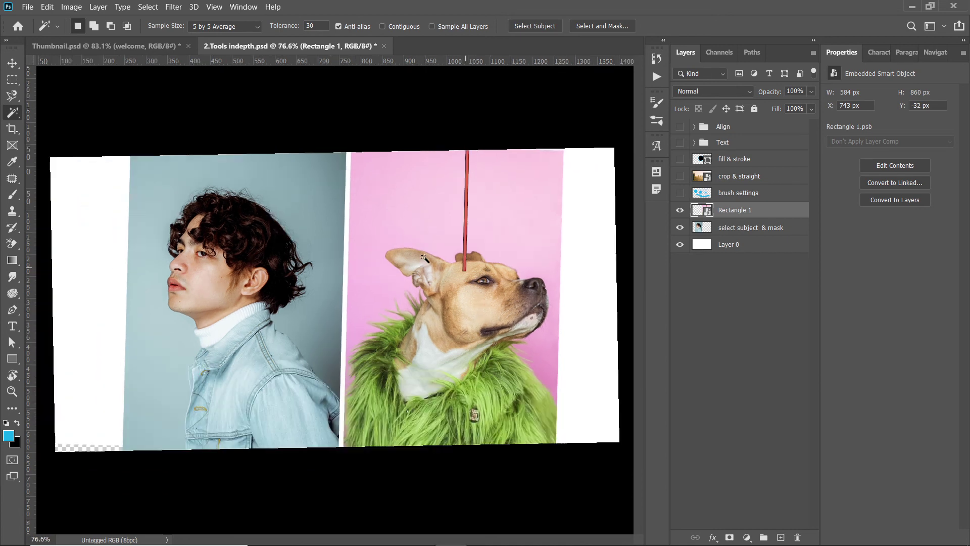
- Hide the Rectangle 1 smart object and make the 'select subject & mask' layer active
click(679, 211)
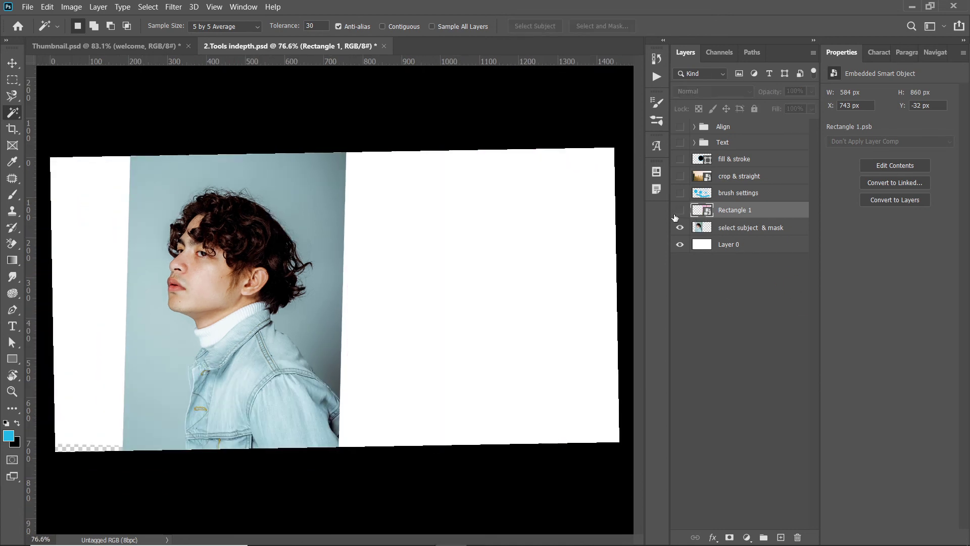
scroll(271, 275, up, 1)
key(v)
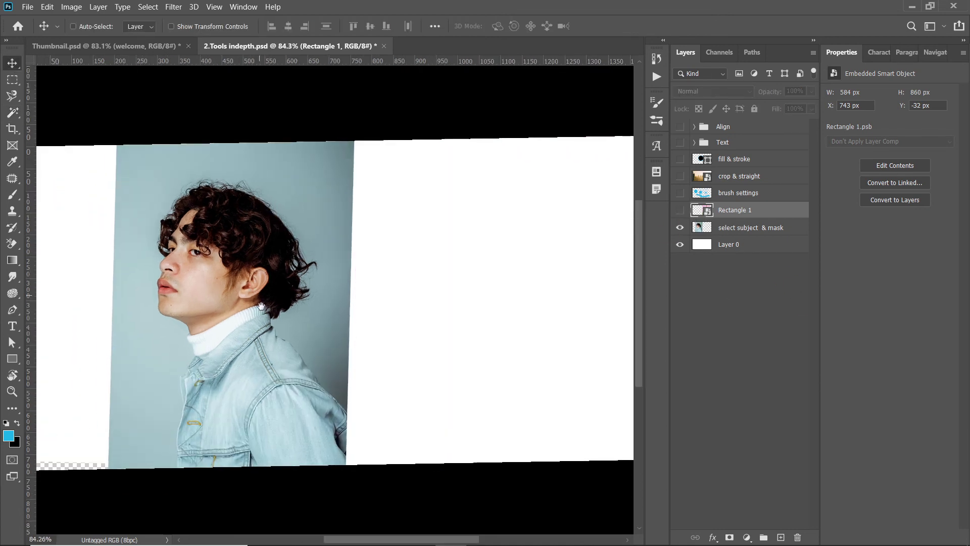
scroll(268, 283, up, 1)
scroll(217, 250, up, 1)
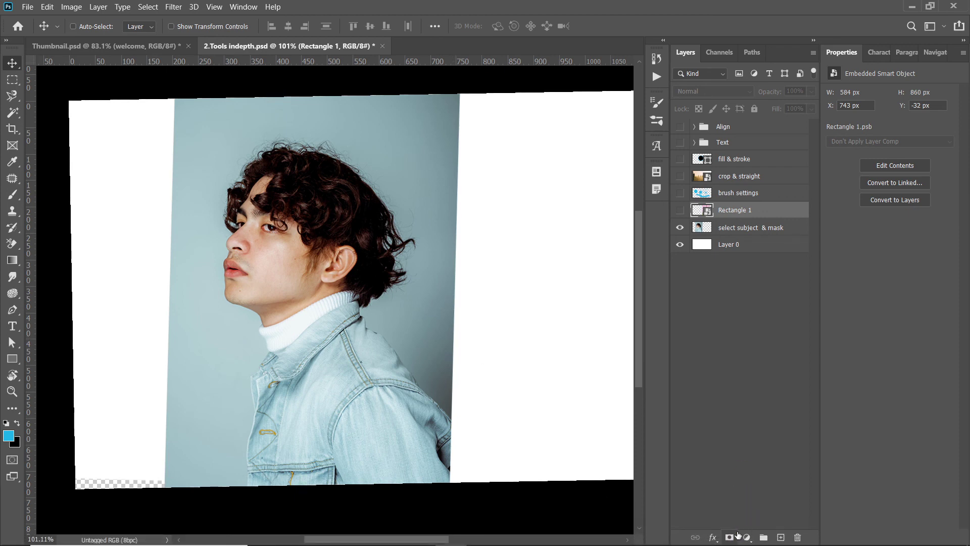
click(747, 231)
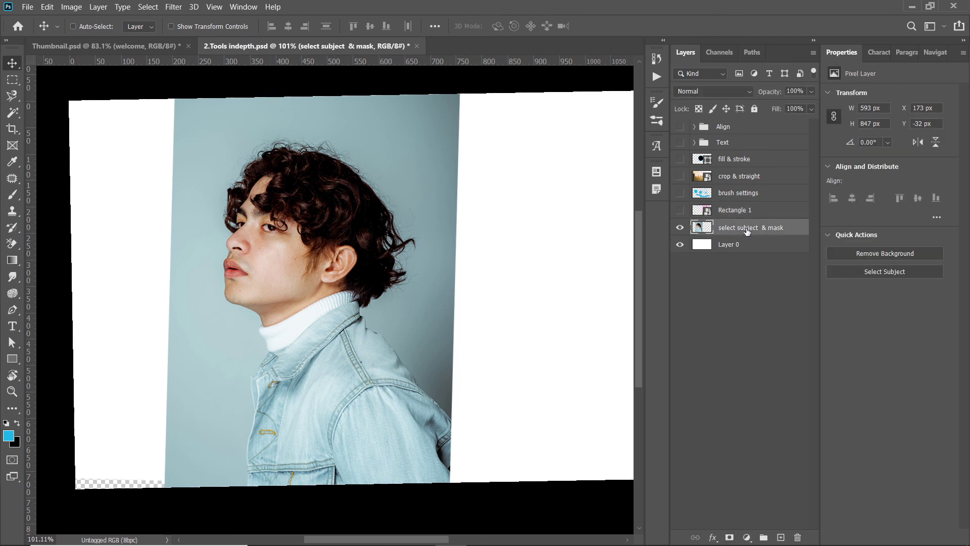
- Select the man with Quick Selection's Select Subject, then add a layer mask hiding the background
click(12, 112)
click(81, 124)
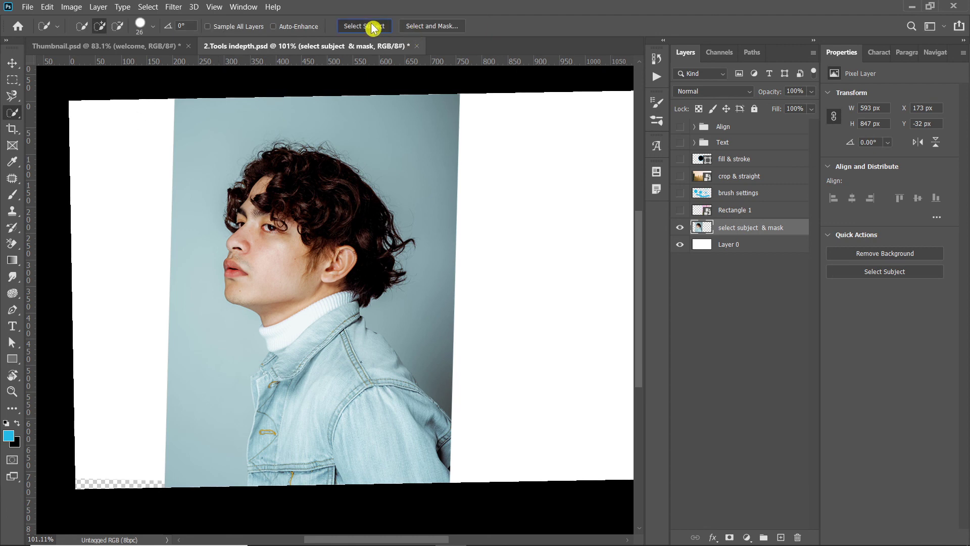
click(371, 27)
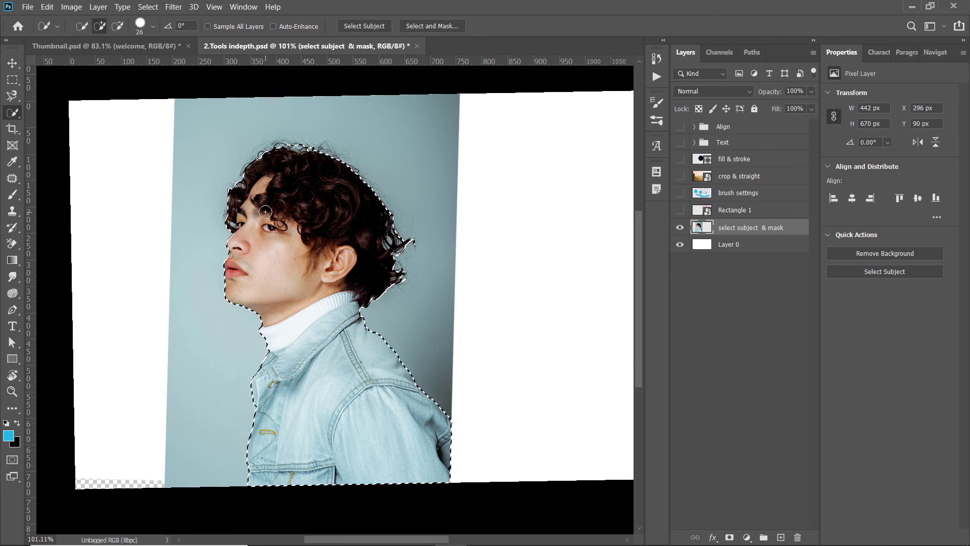
click(730, 537)
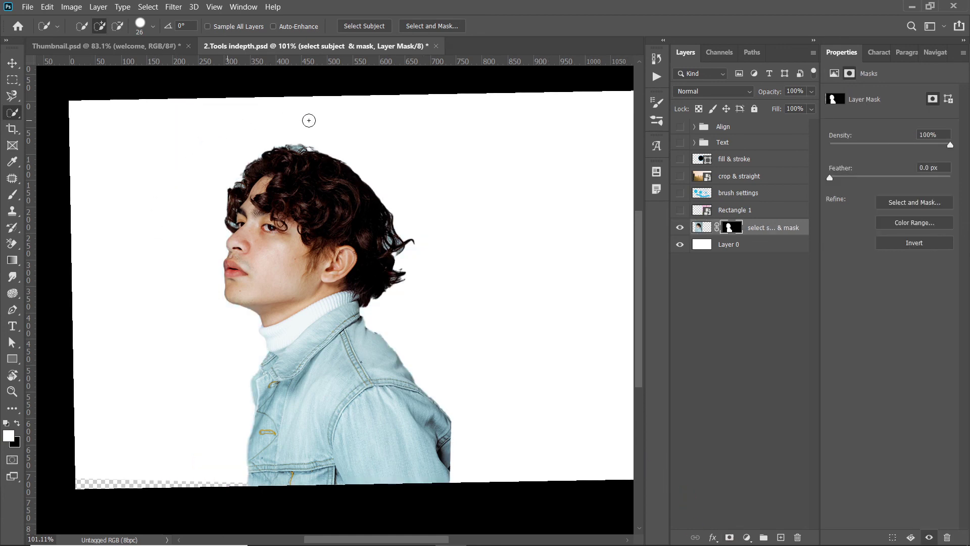
- Switch the Layers panel to Large Thumbnails
right_click(730, 278)
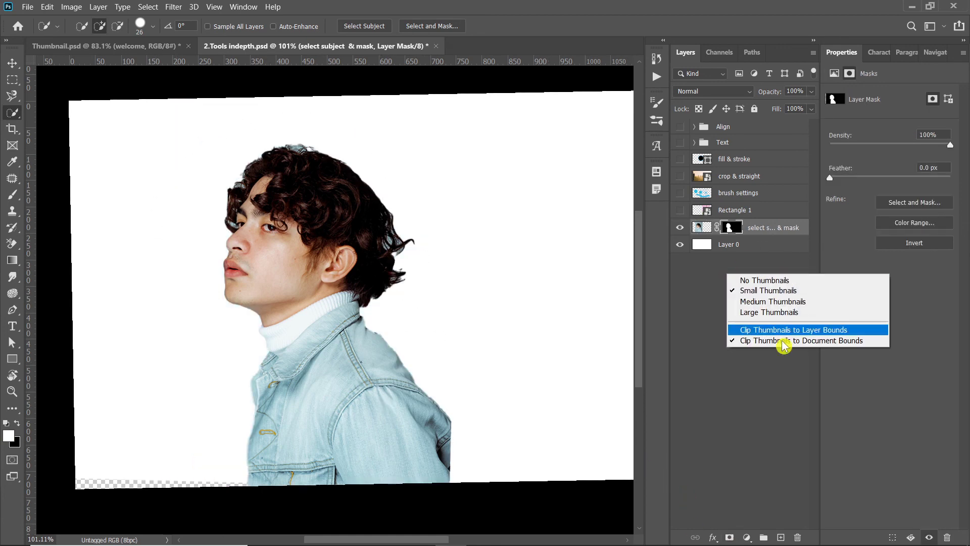
click(780, 314)
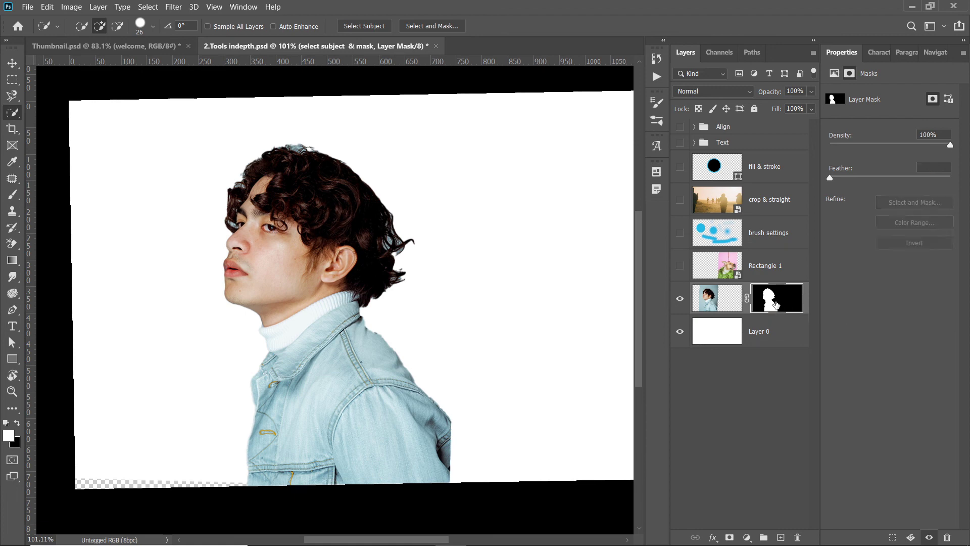
mouse_move(775, 303)
mouse_down()
mouse_move(781, 288)
mouse_move(791, 303)
mouse_up()
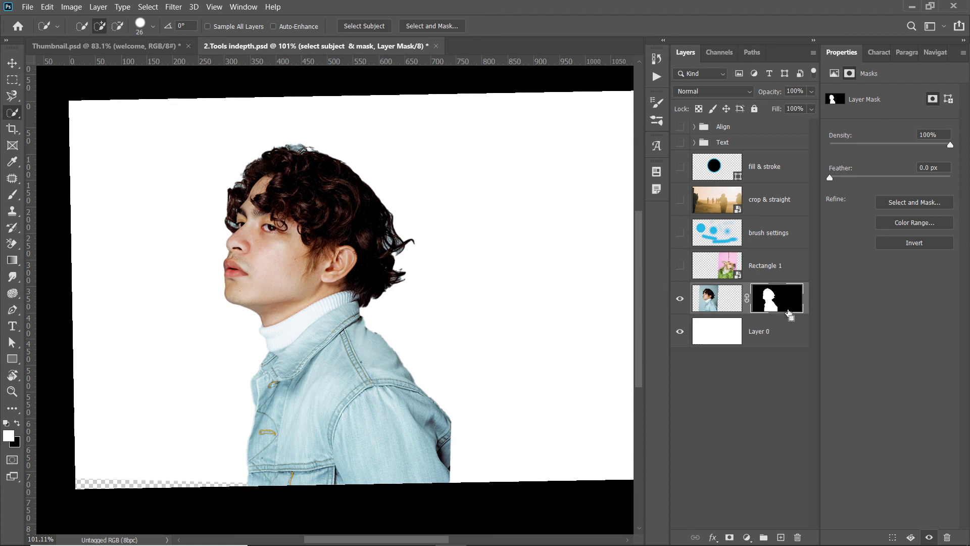
key(ctrl+i)
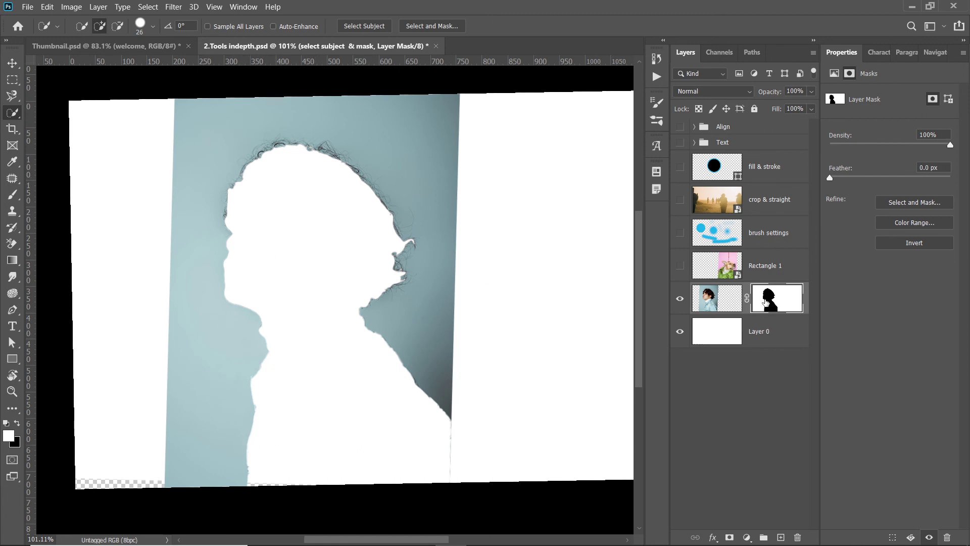
key(ctrl+i)
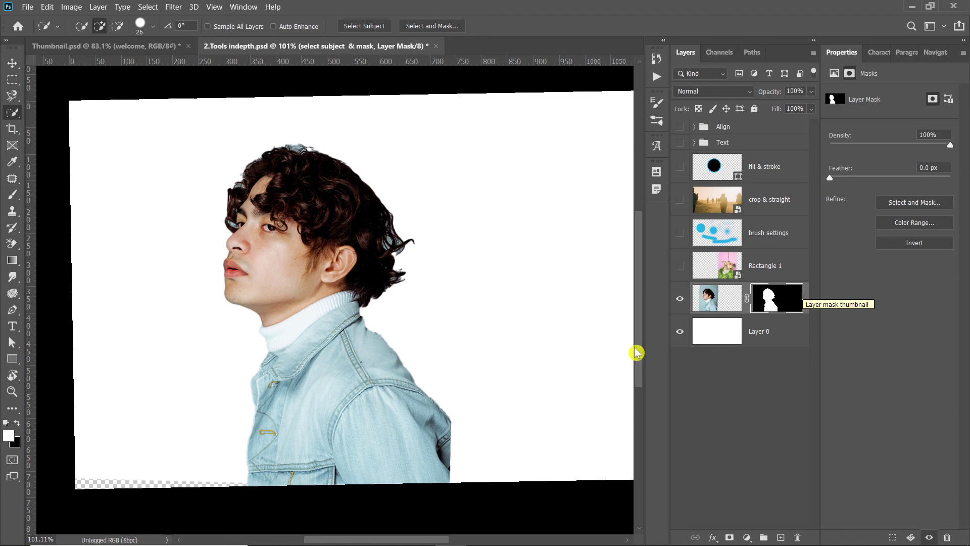
scroll(393, 248, up, 2)
scroll(393, 248, up, 2)
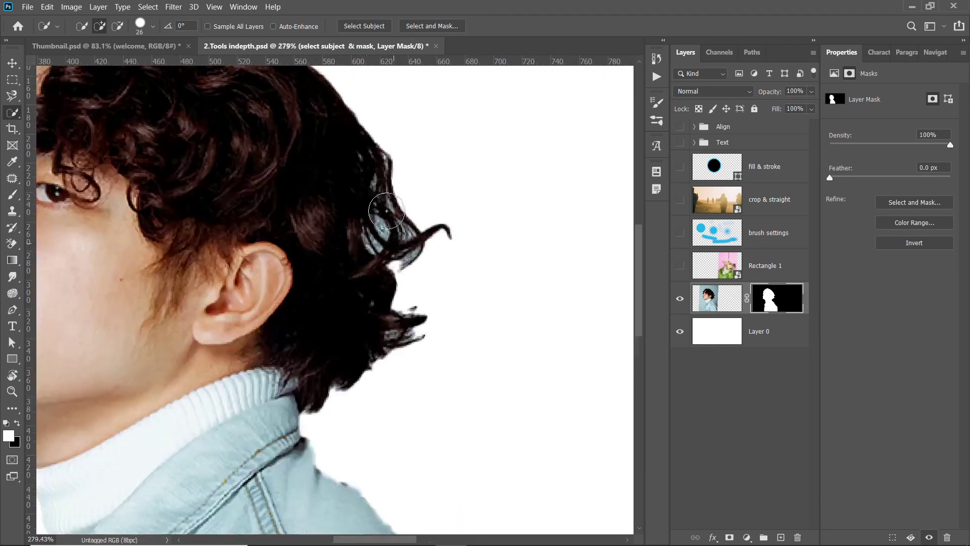
scroll(409, 242, down, 3)
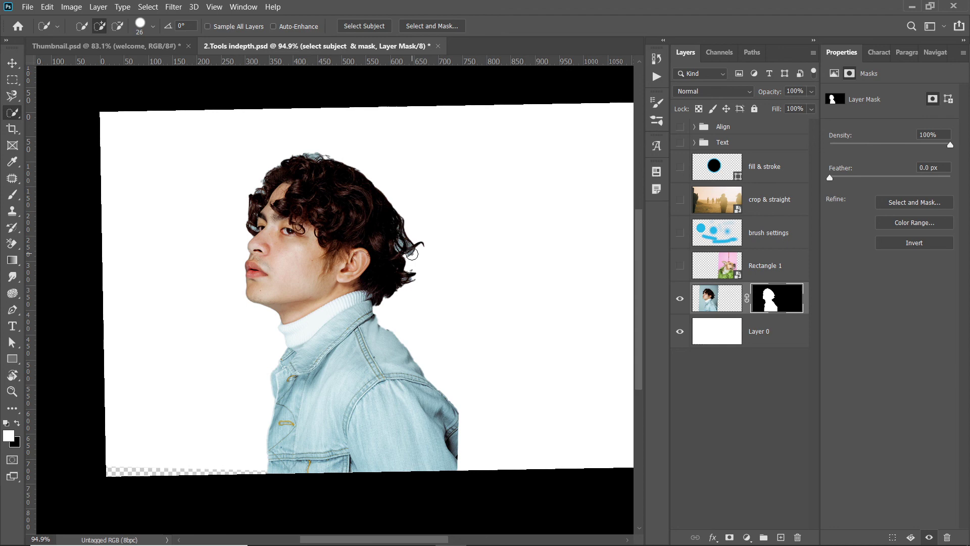
scroll(350, 255, up, 2)
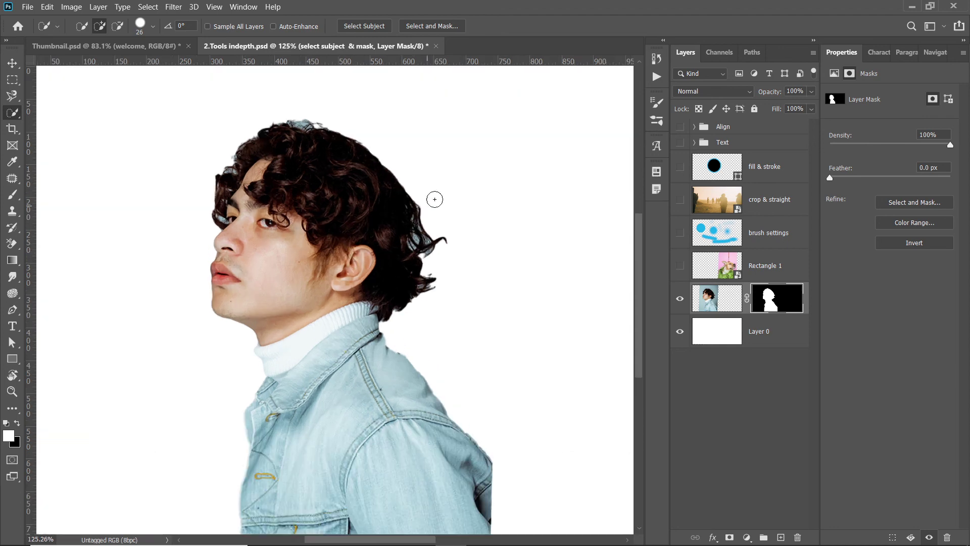